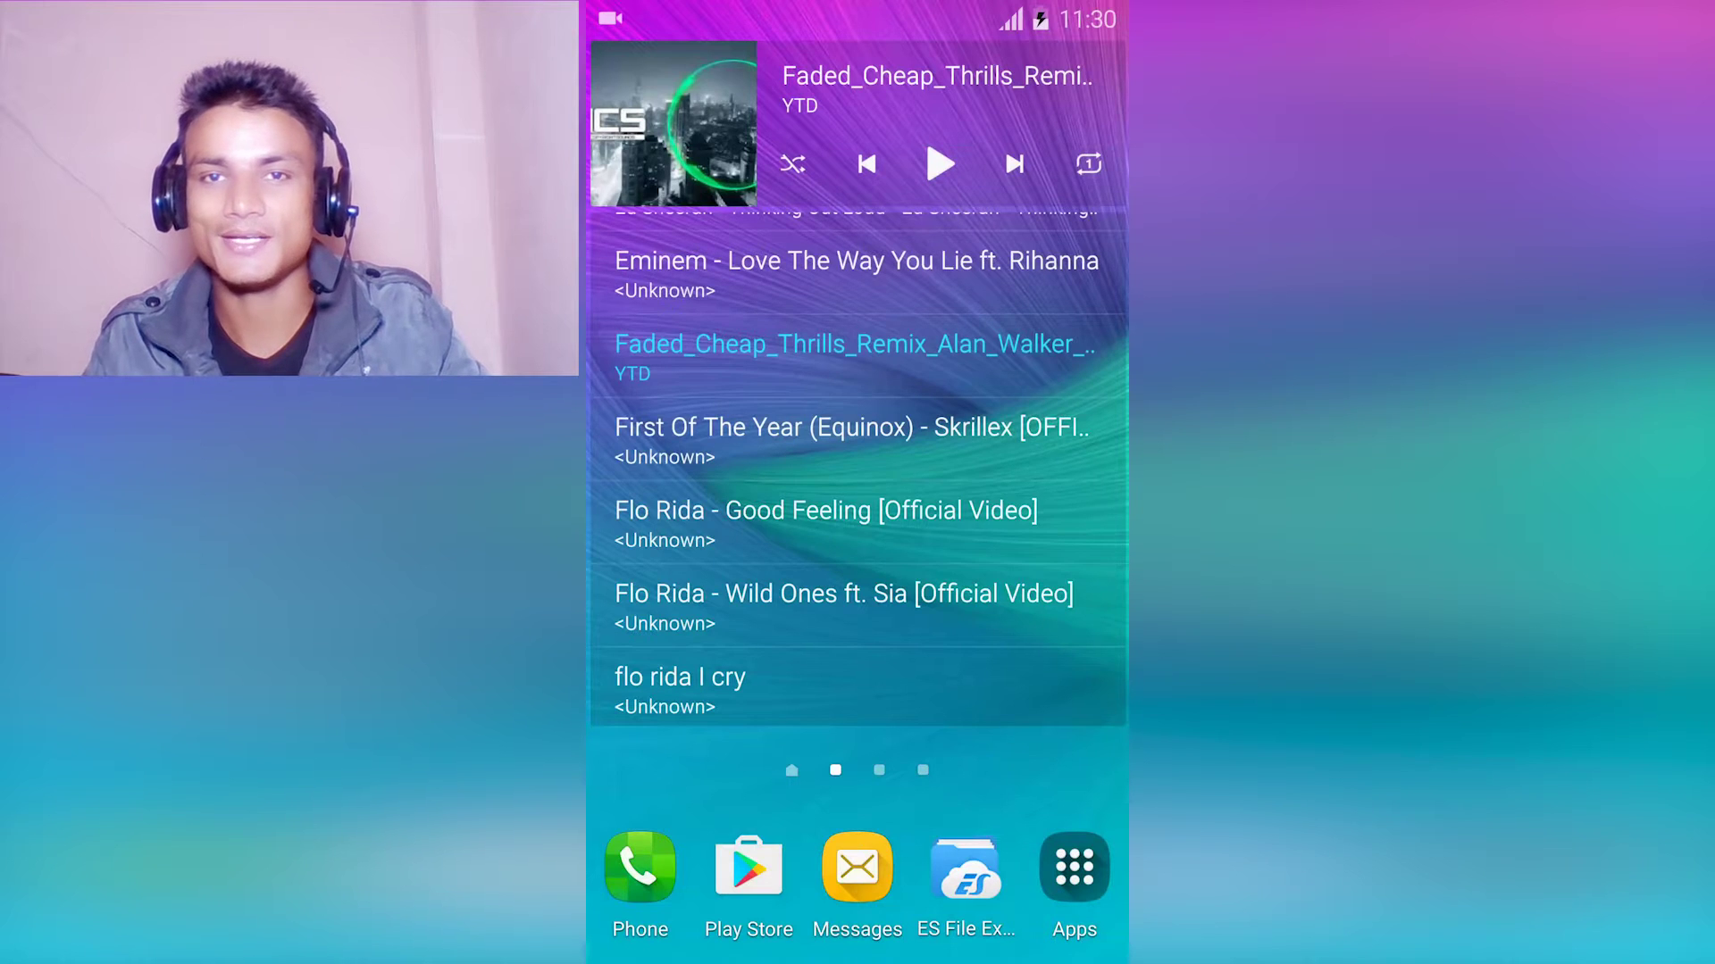
Step: Go to the home page with the App Locker, App Lock, AppLock Pro and AppLock icons
drag(1045, 536, 670, 536)
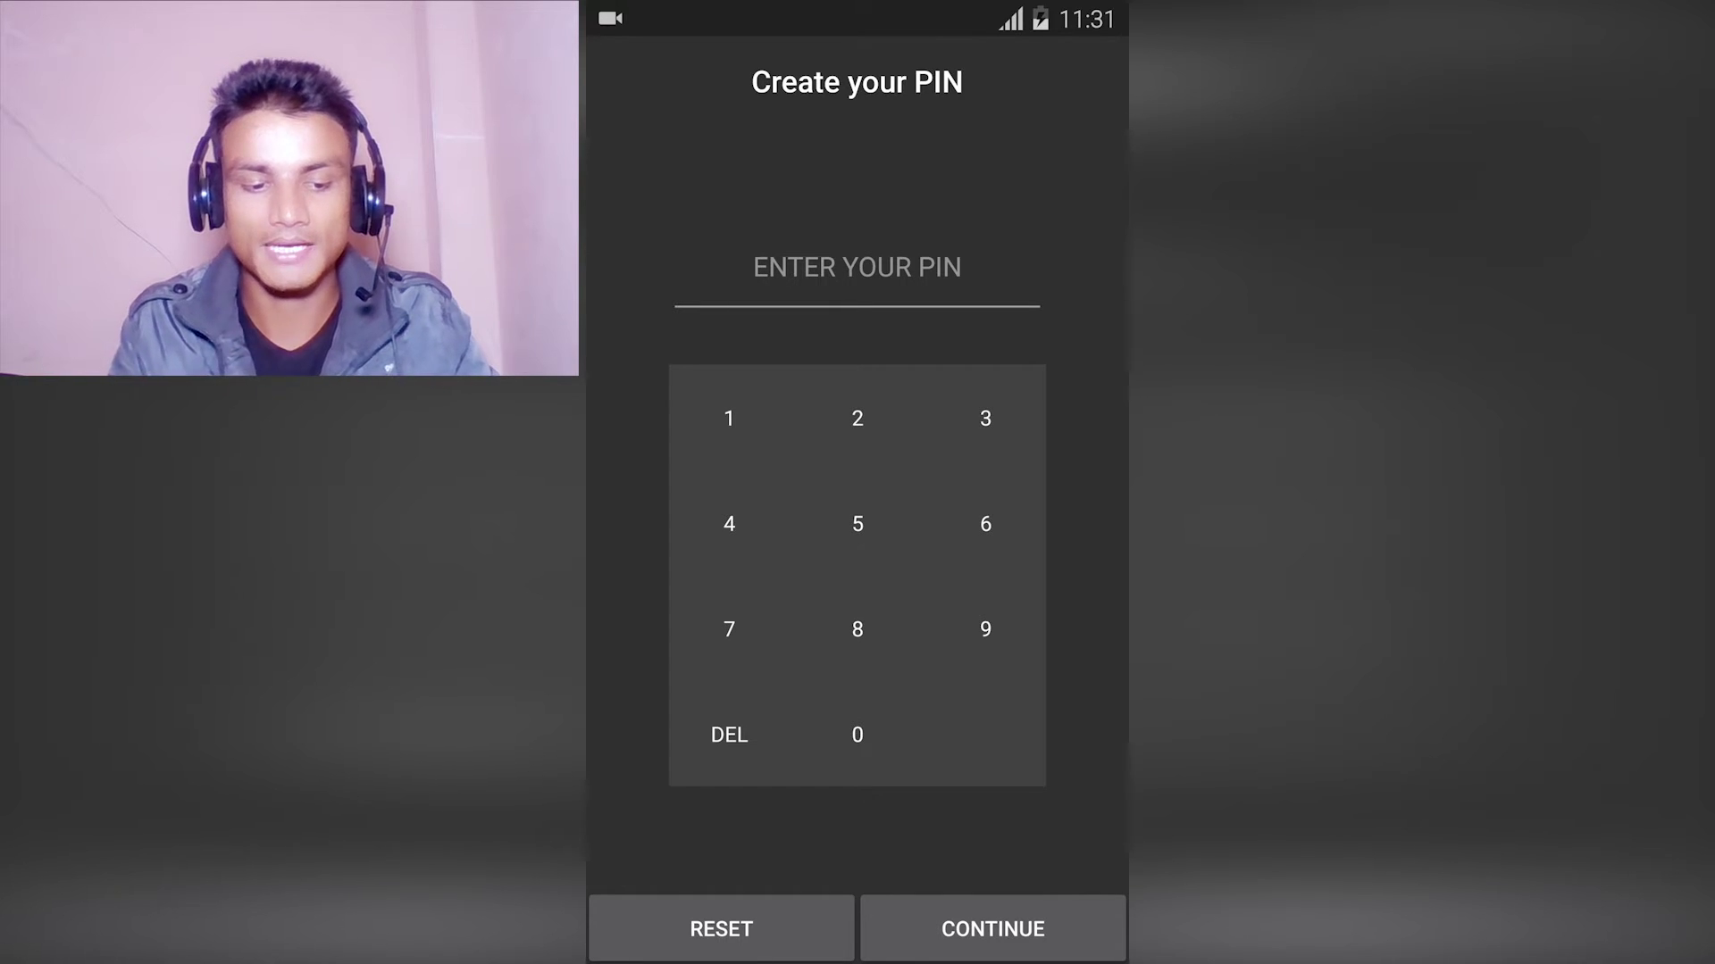
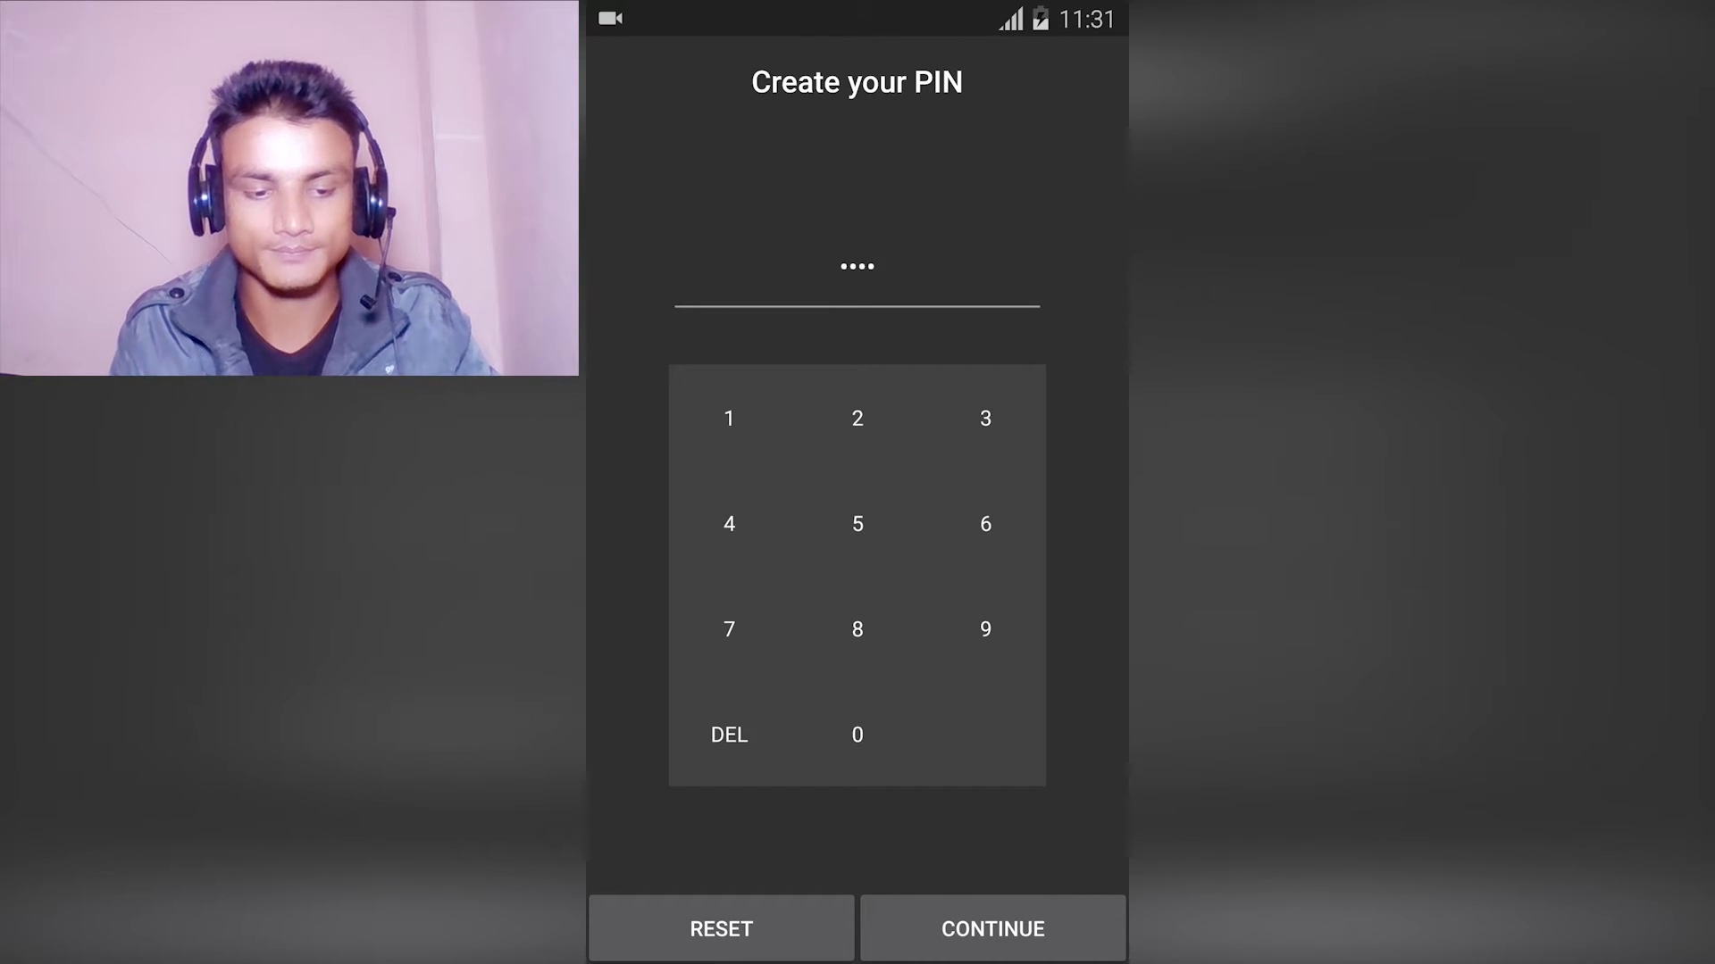
Step: Create and confirm an App Locker PIN, then record an unlock pattern
key(Return)
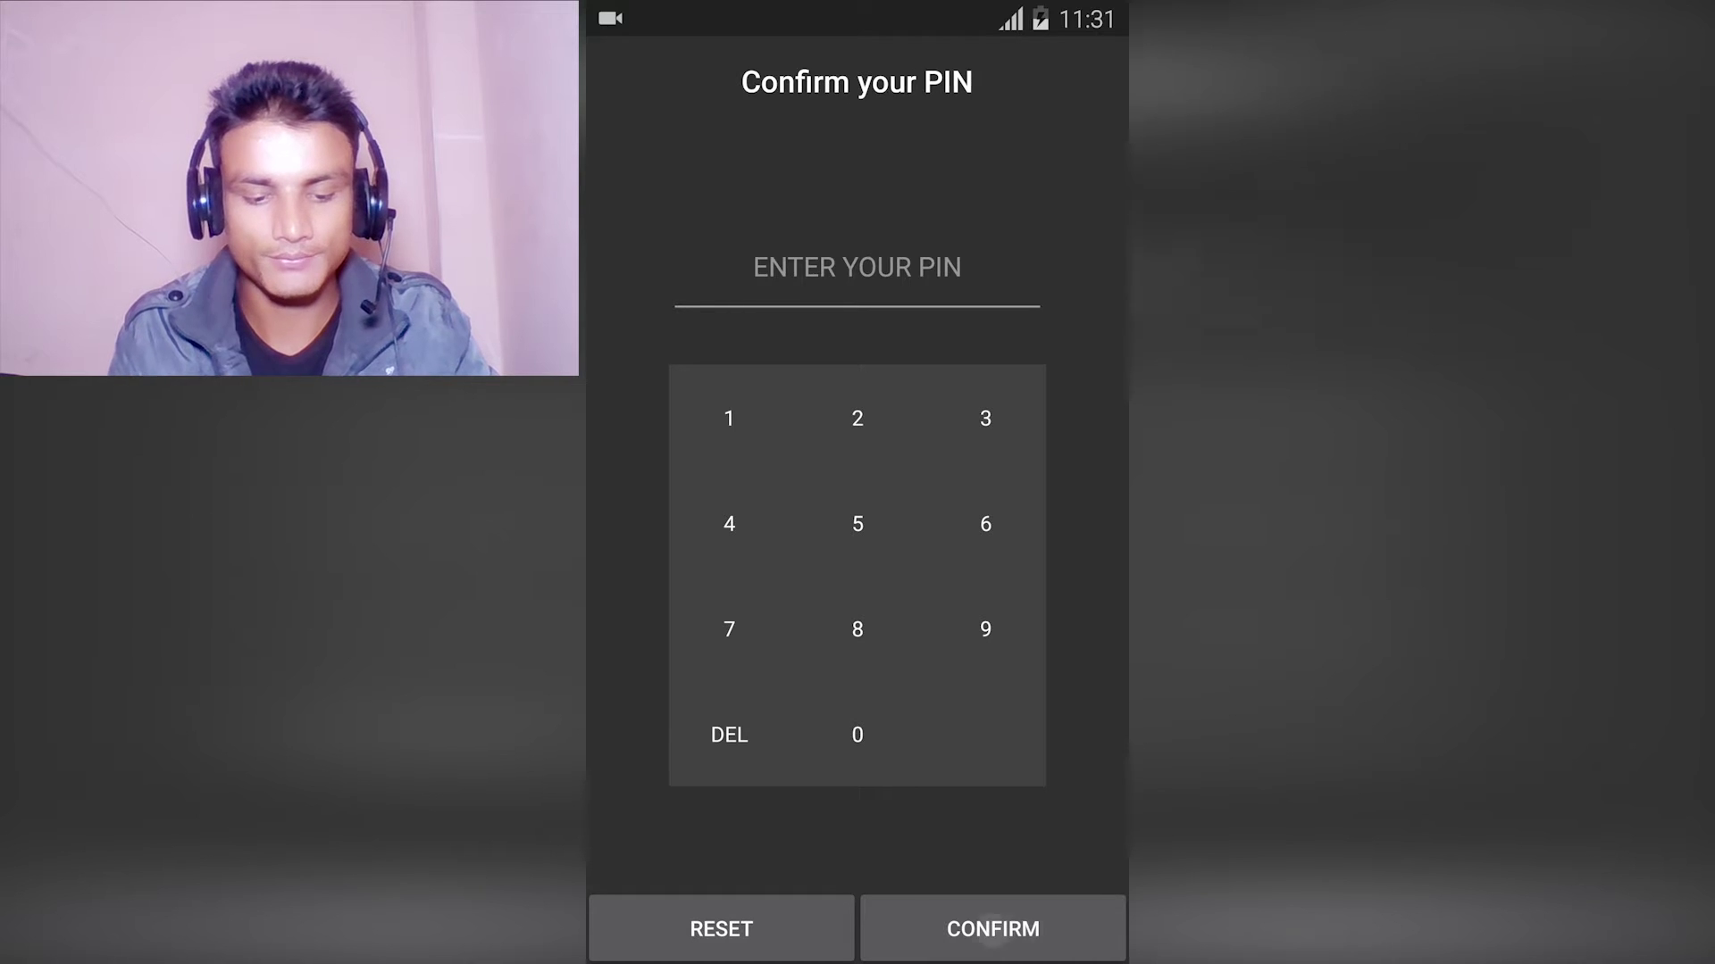
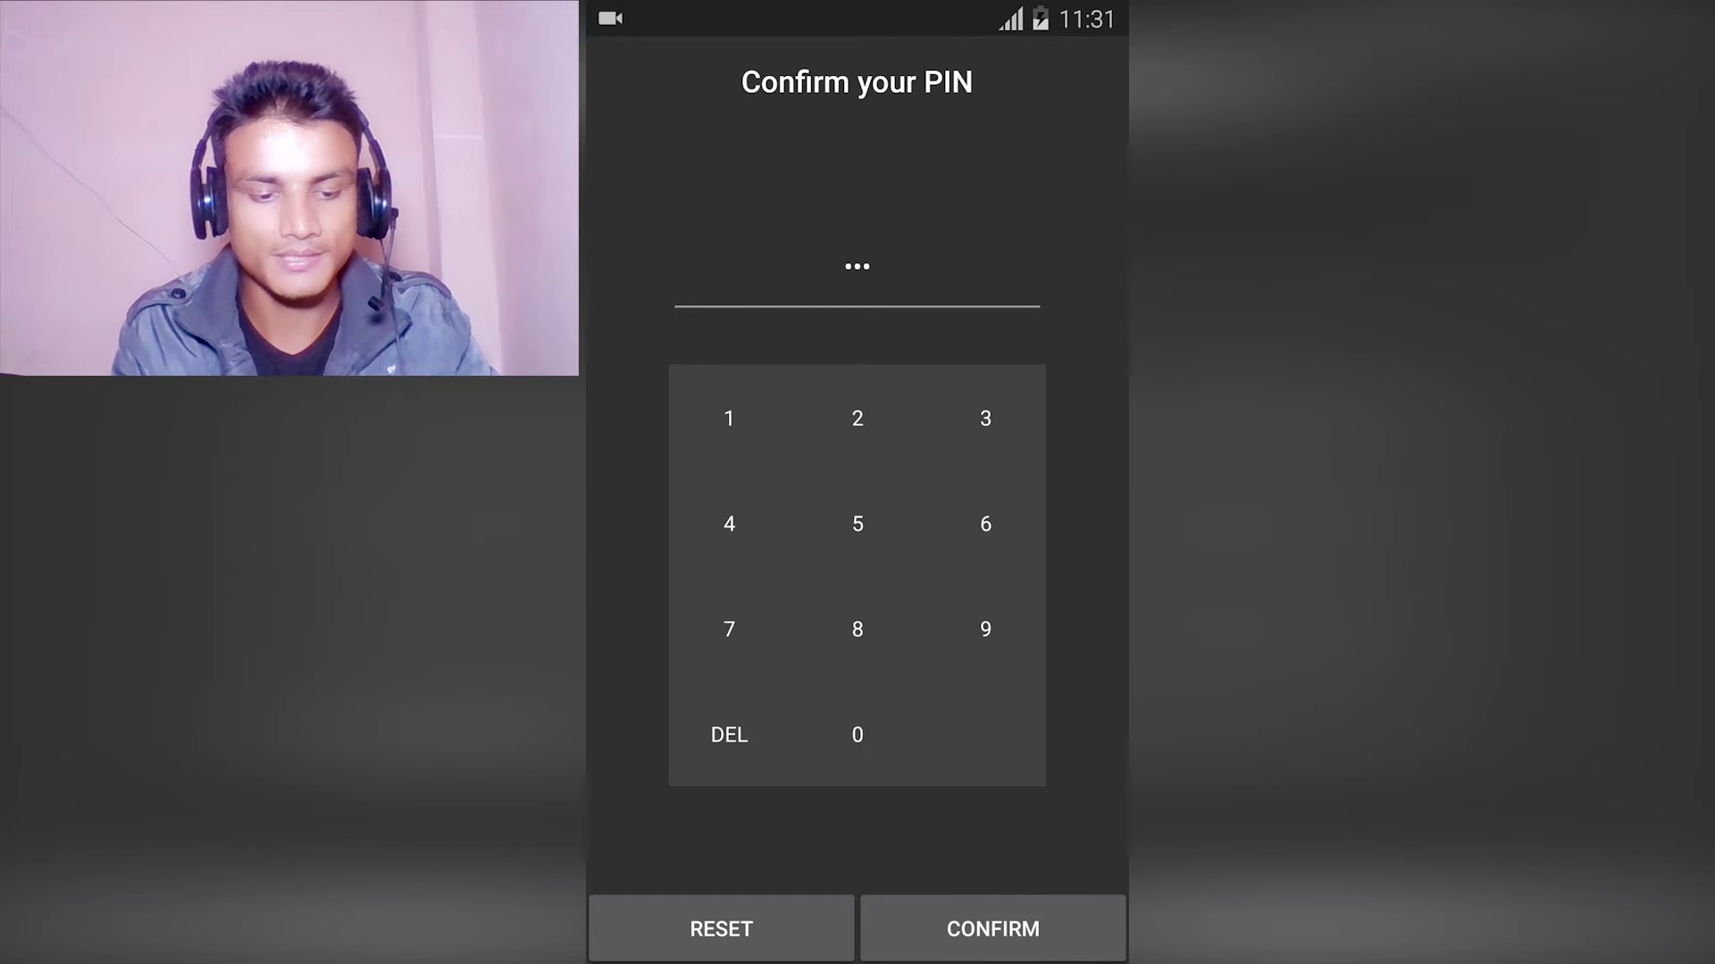
key(Return)
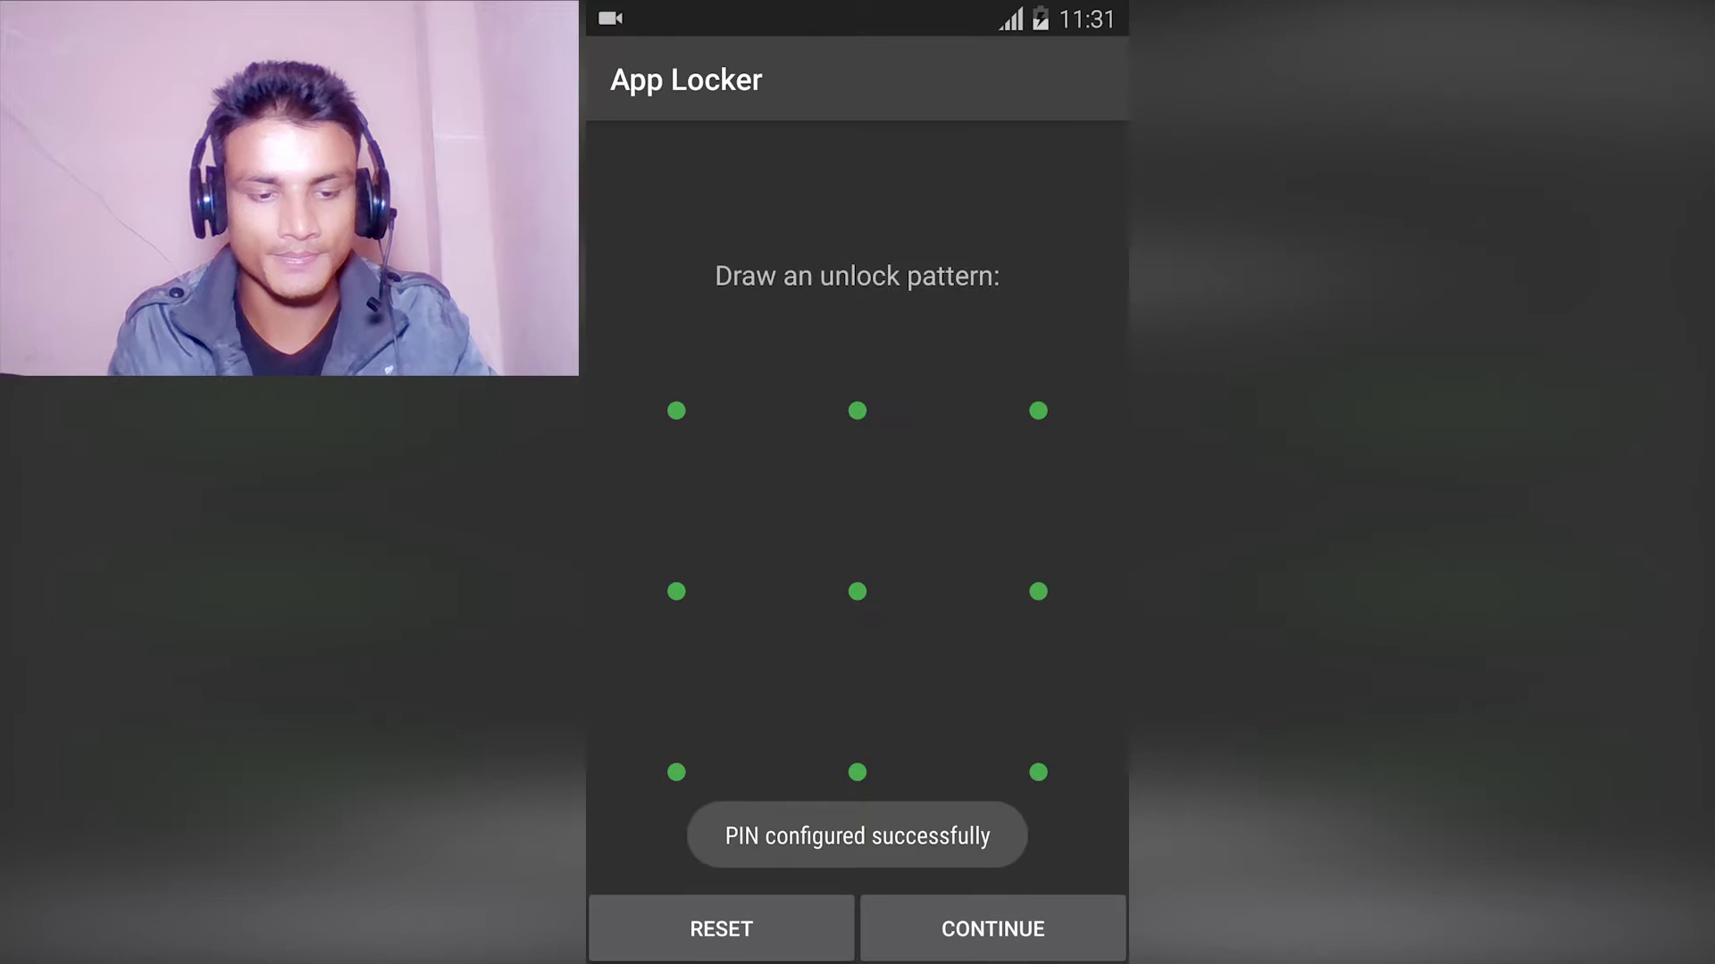
mouse_move(677, 591)
mouse_down()
mouse_move(832, 510)
mouse_move(677, 411)
mouse_move(1039, 771)
mouse_up()
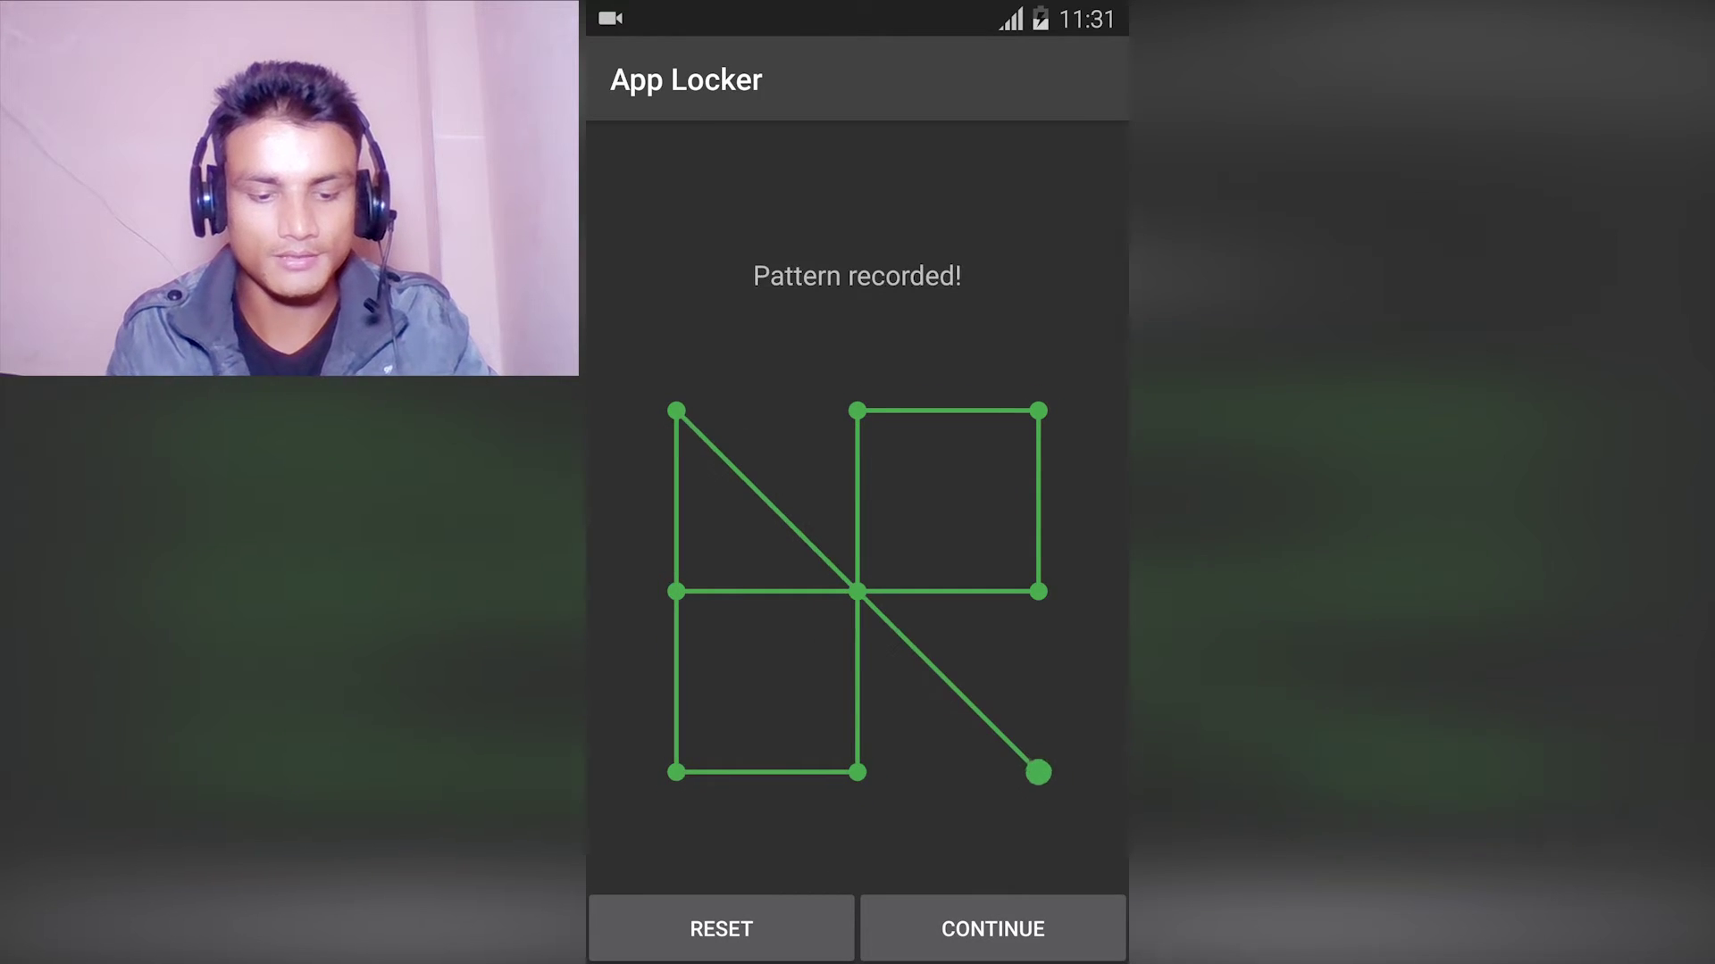
key(Return)
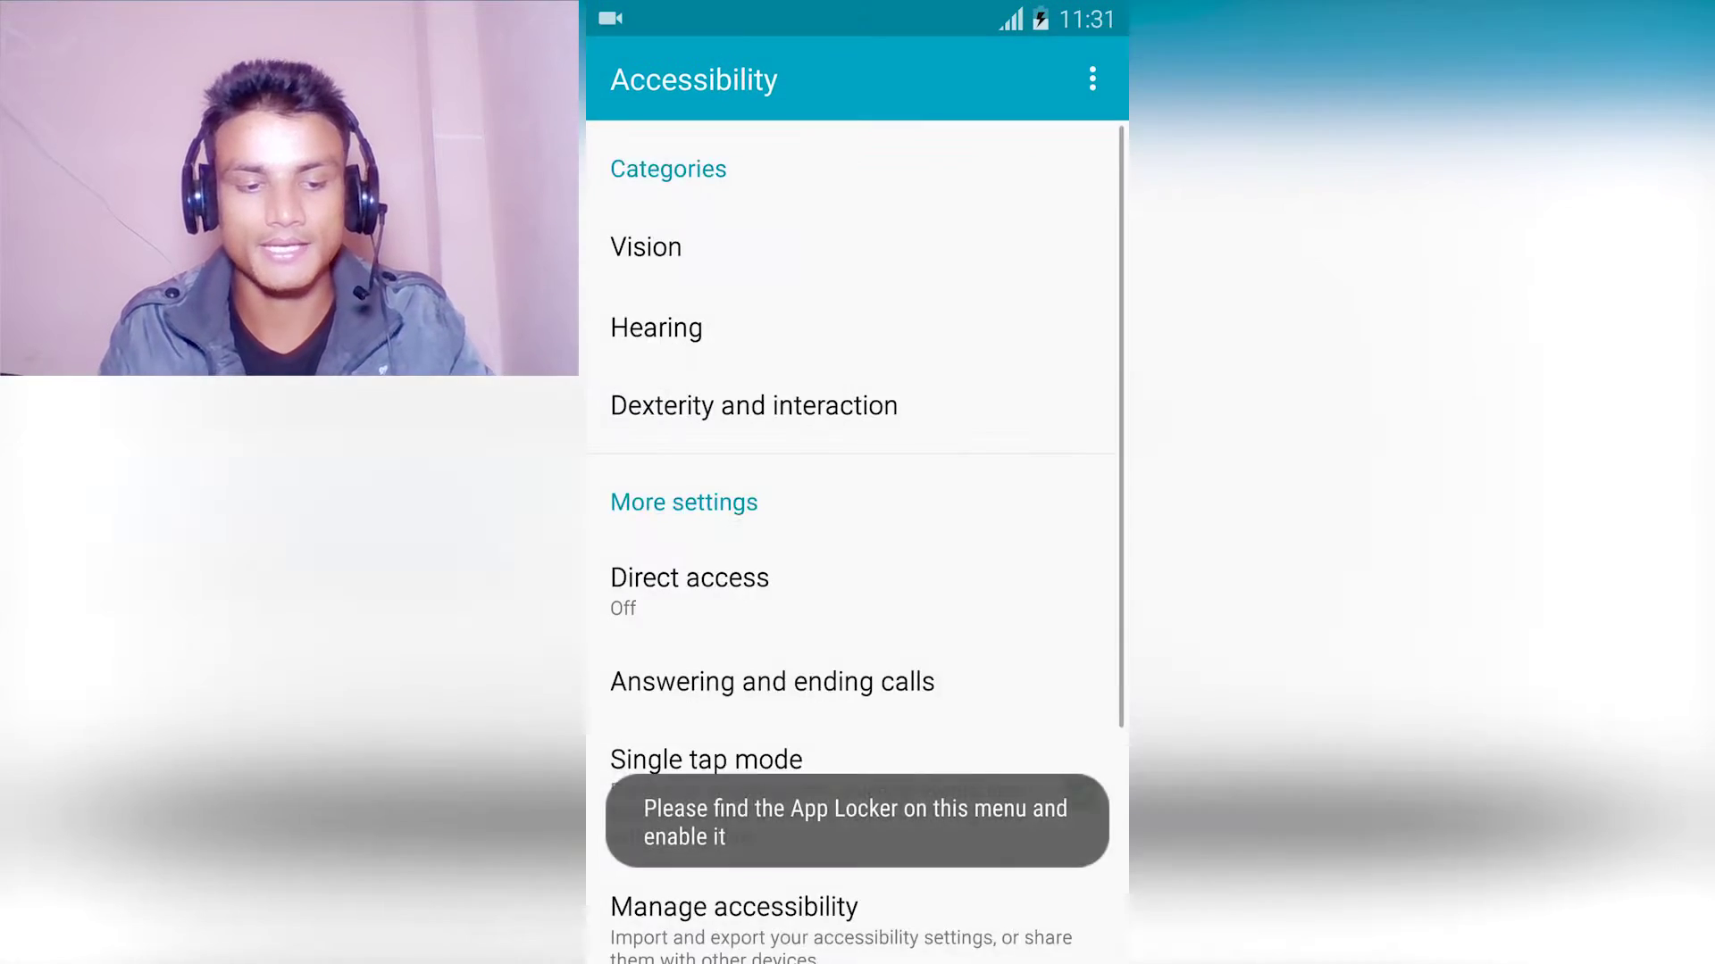
scroll(857, 536, down, 3)
Step: Enable and grant the App Locker accessibility service
click(677, 912)
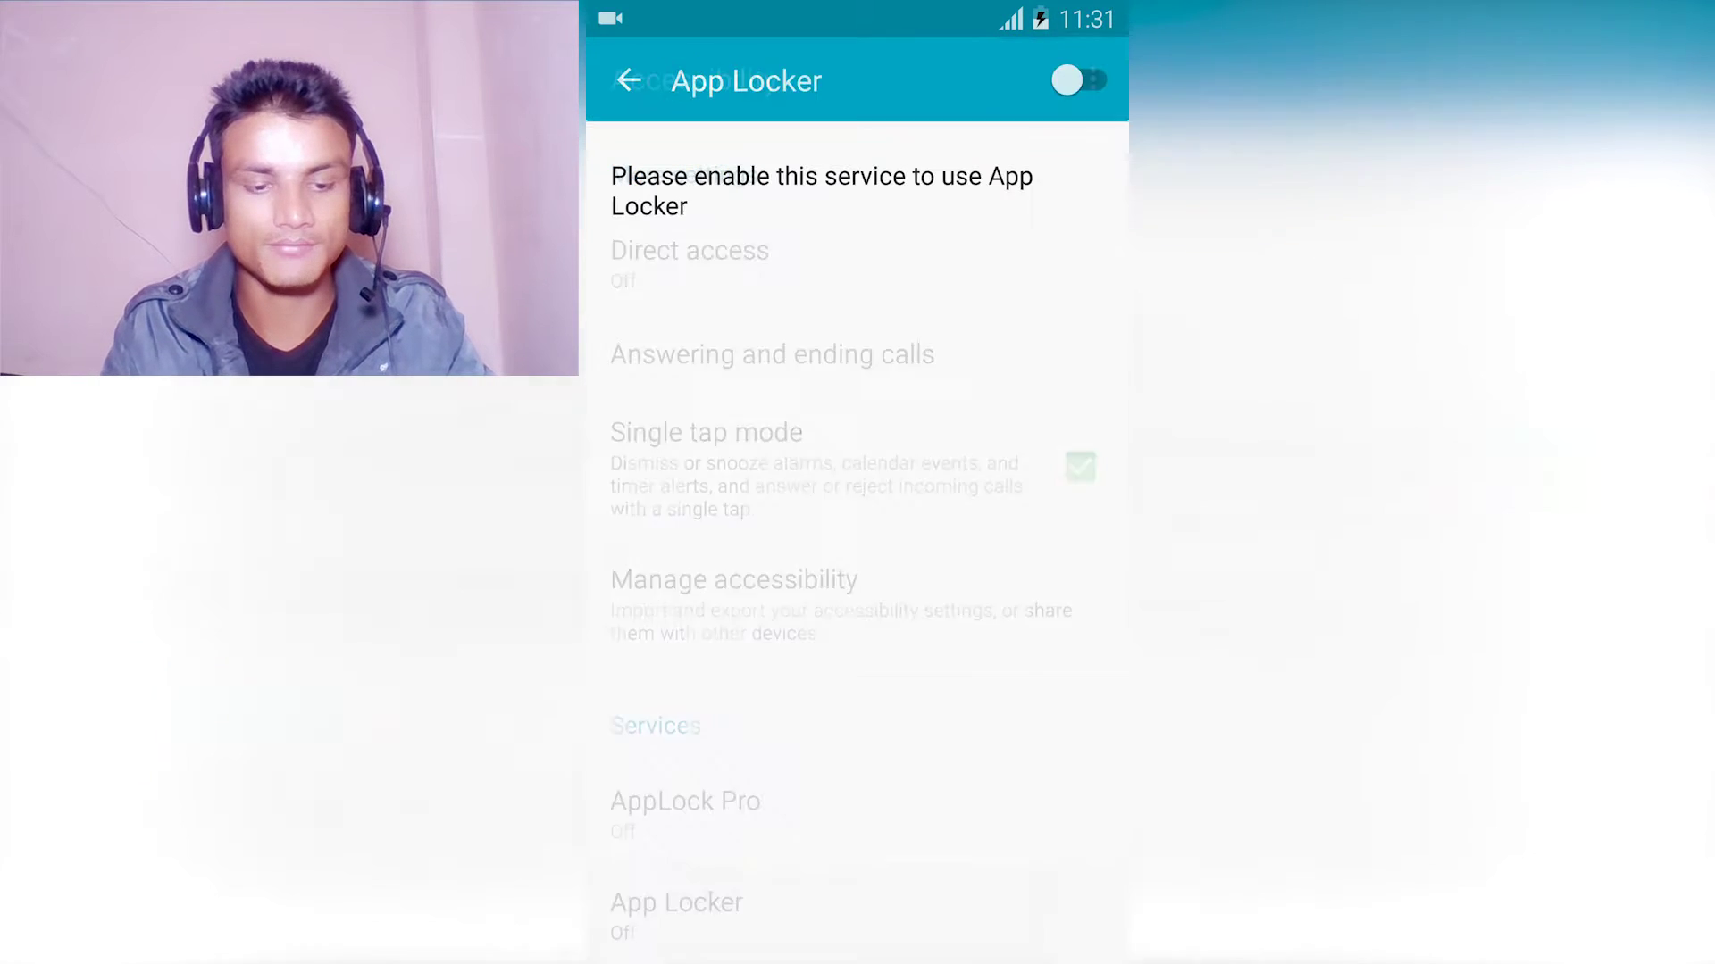
click(1078, 79)
click(1033, 673)
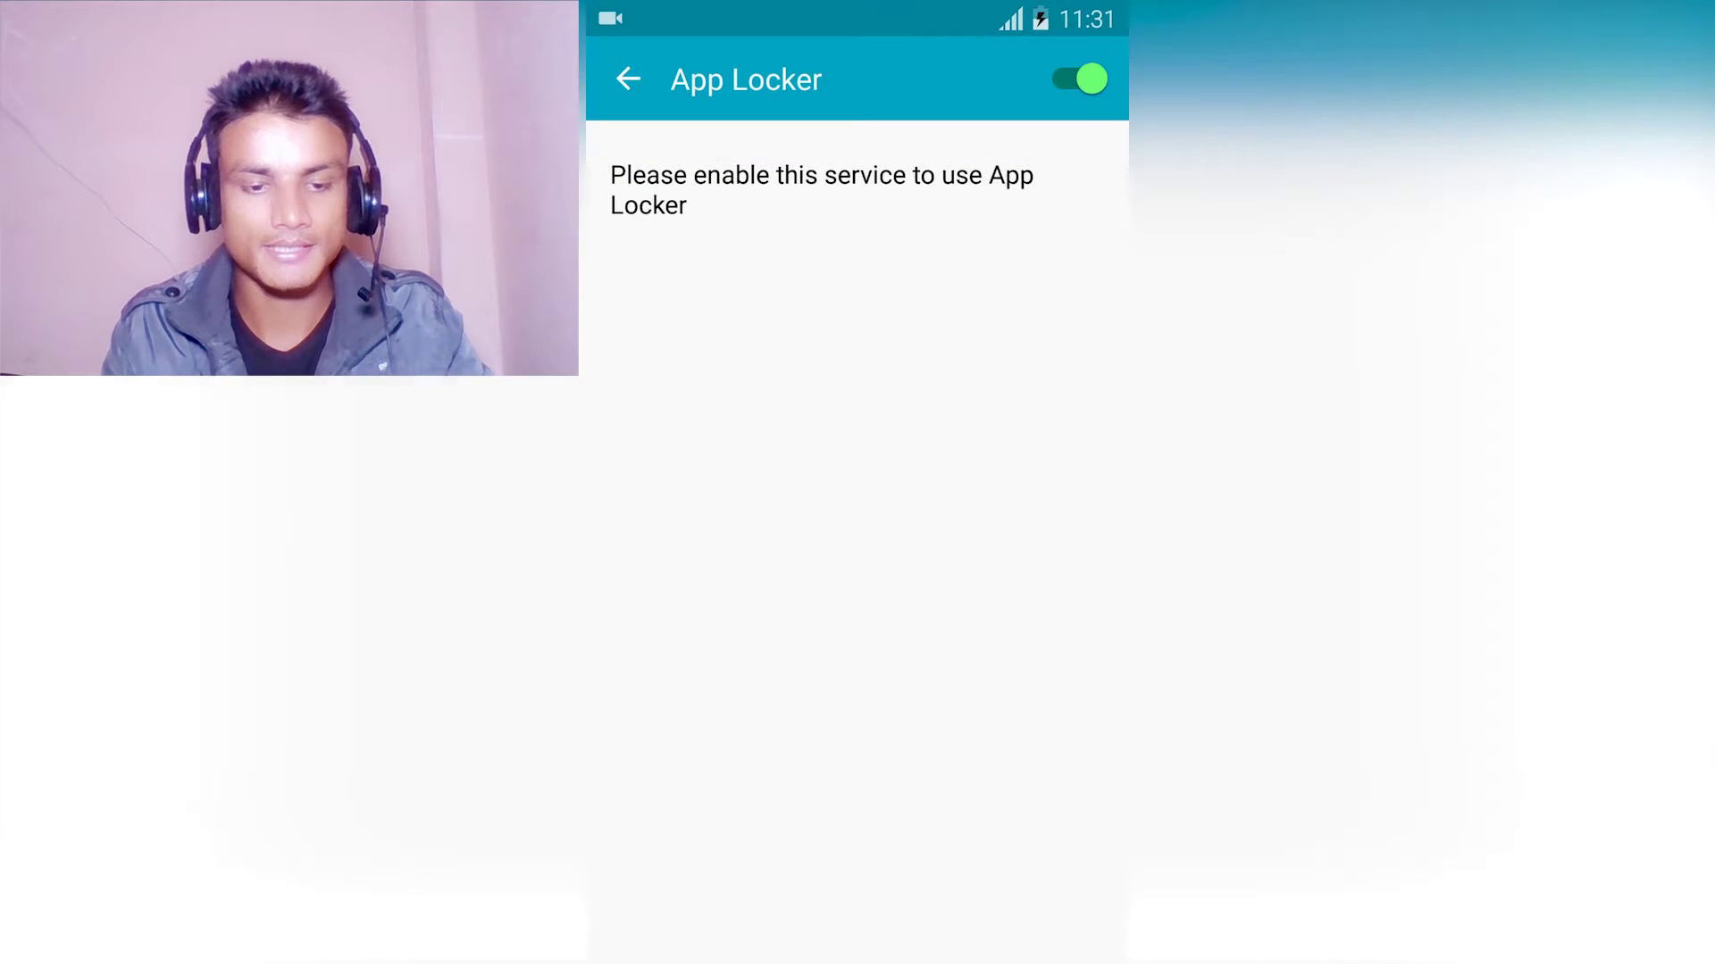
click(628, 78)
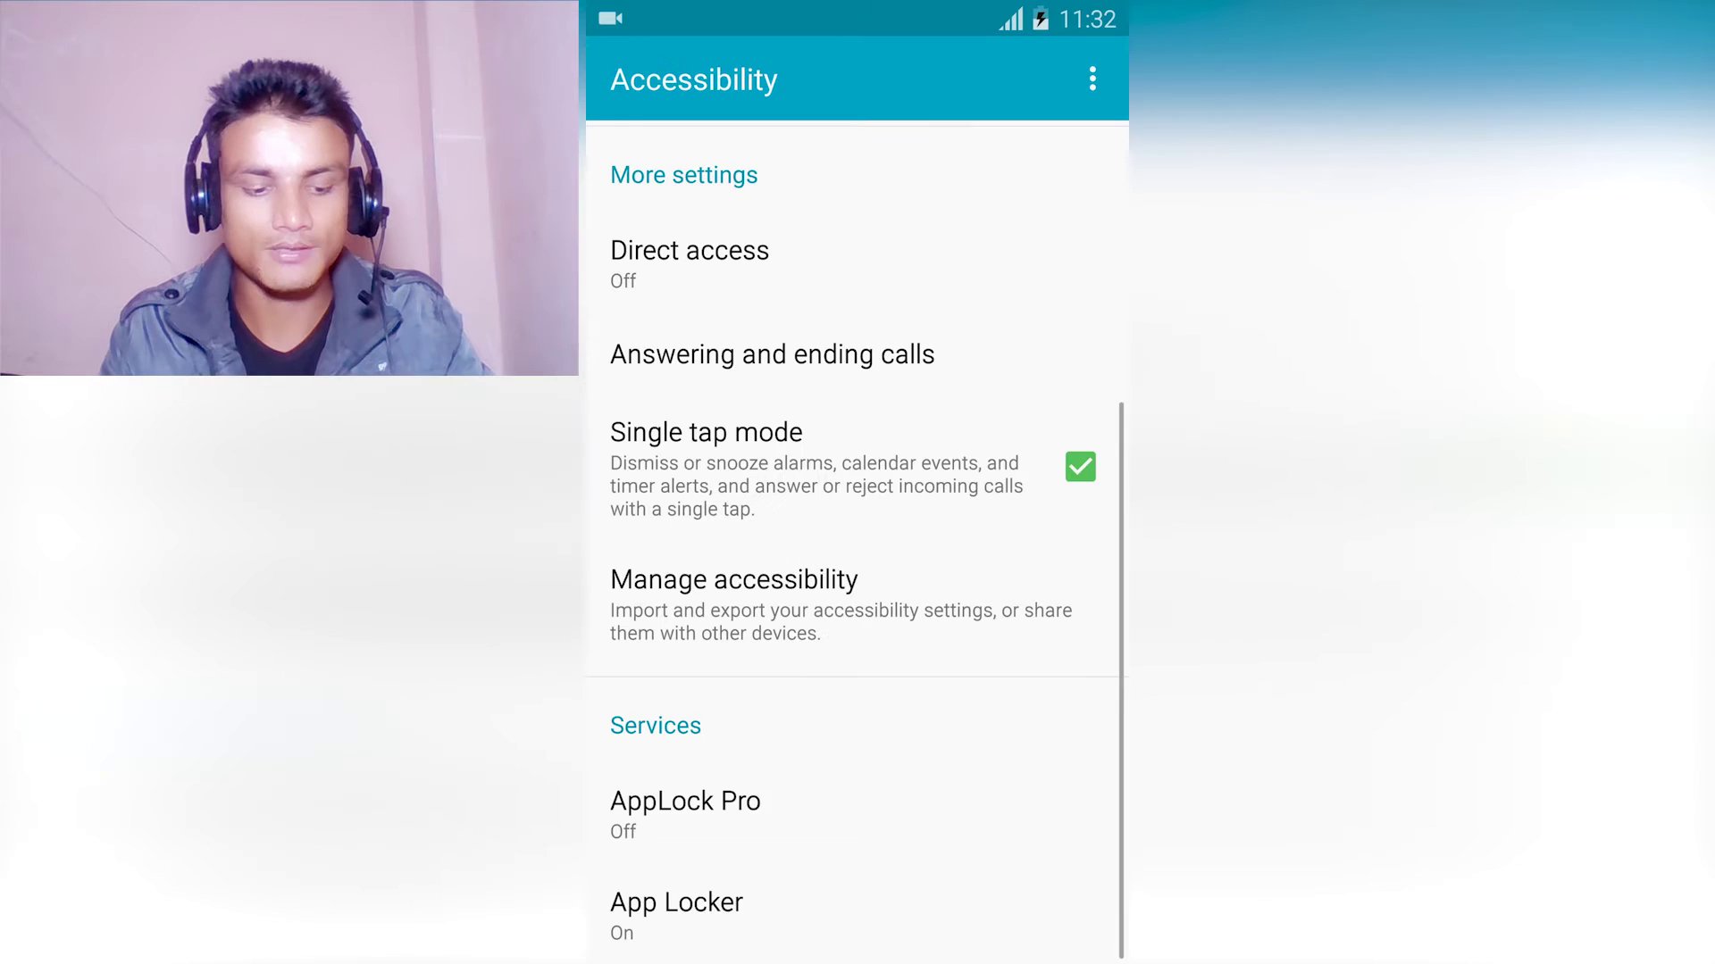
Step: Enable and grant the AppLock Pro accessibility service
click(685, 810)
click(1078, 79)
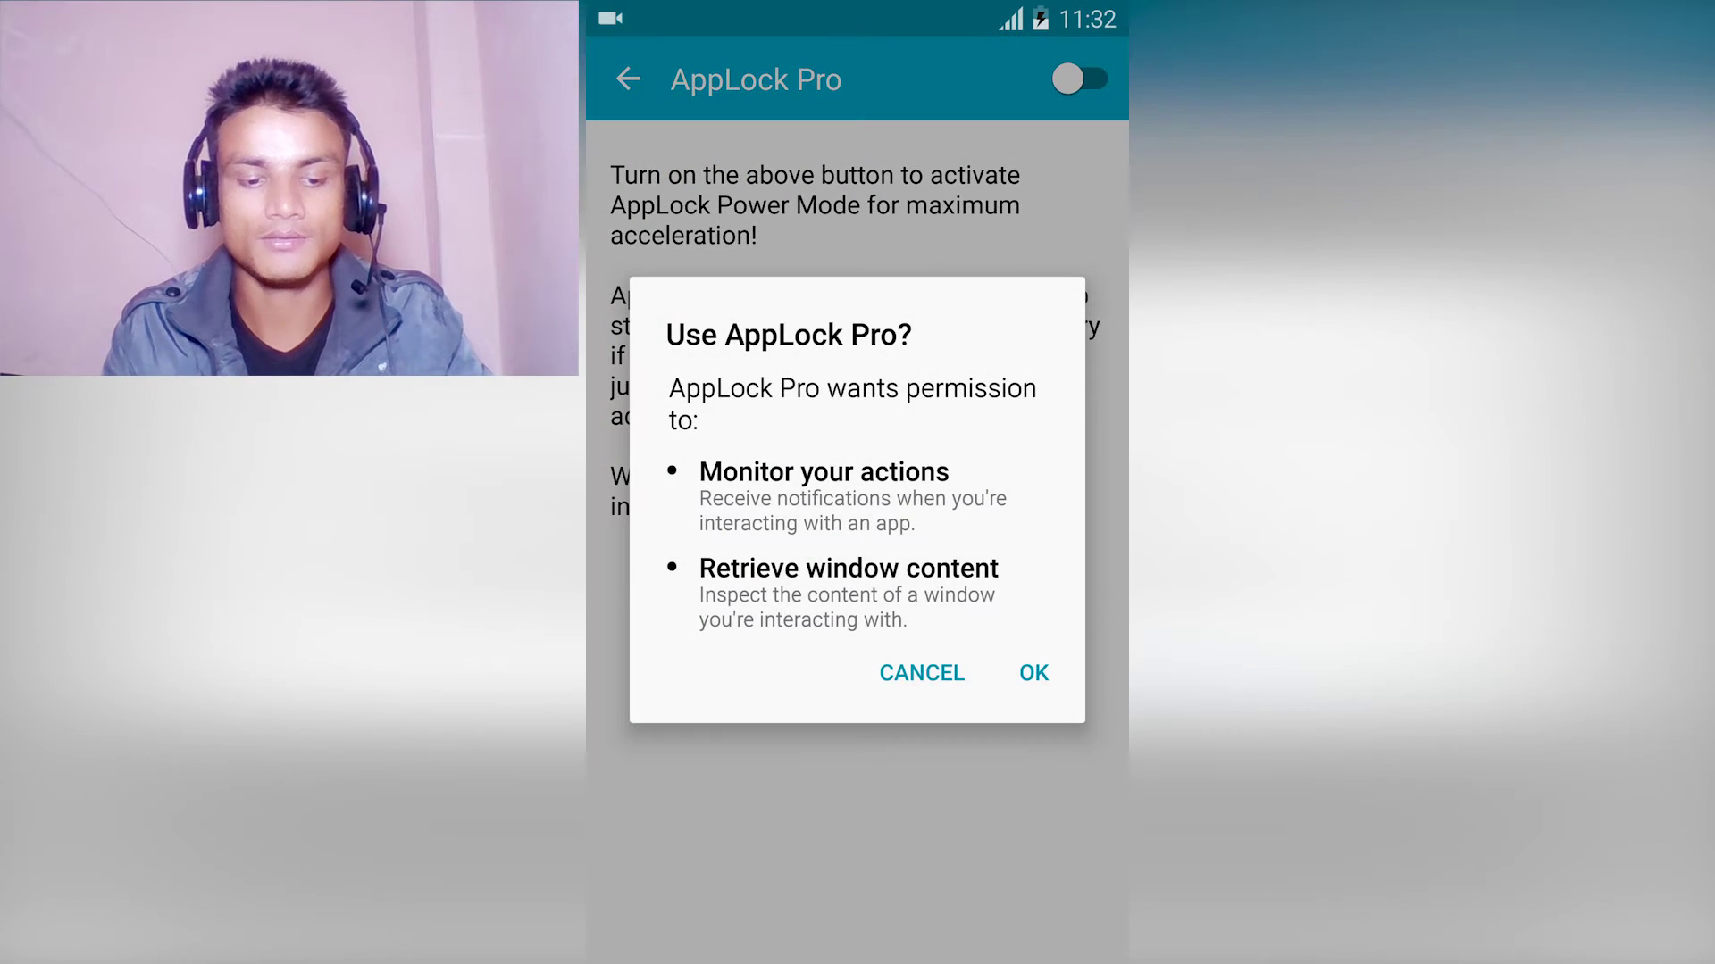
click(1033, 674)
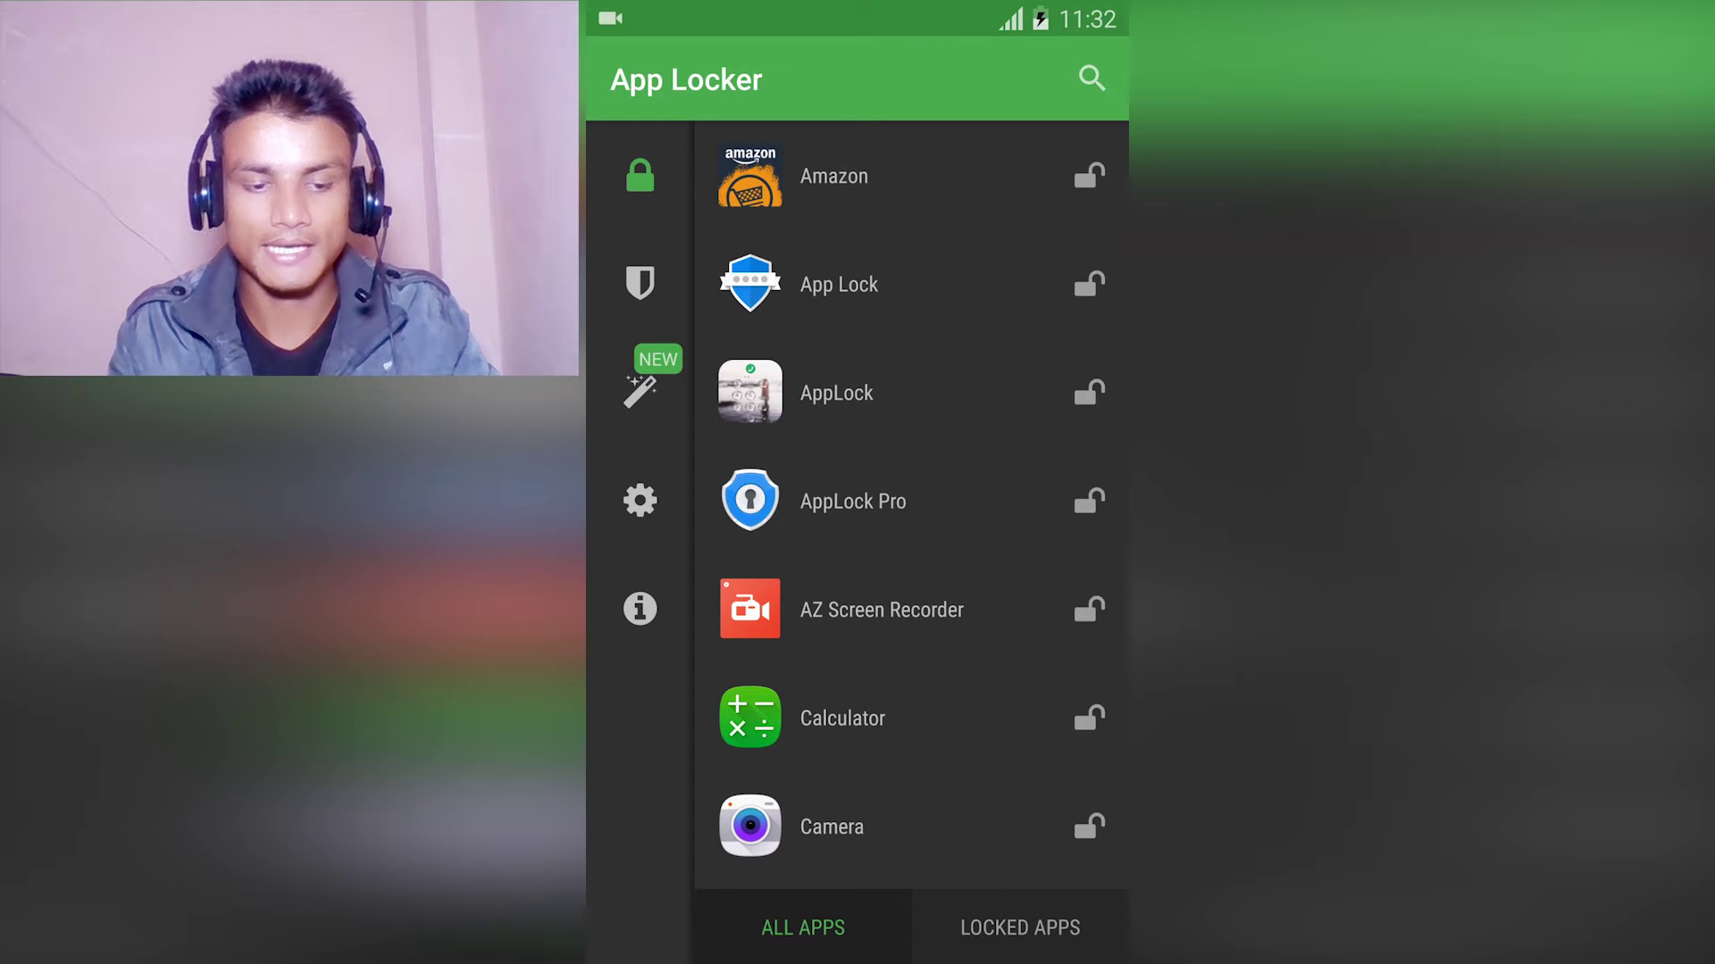
Step: Lock Amazon, then open it from the home screen and unlock it with the pattern
click(1089, 175)
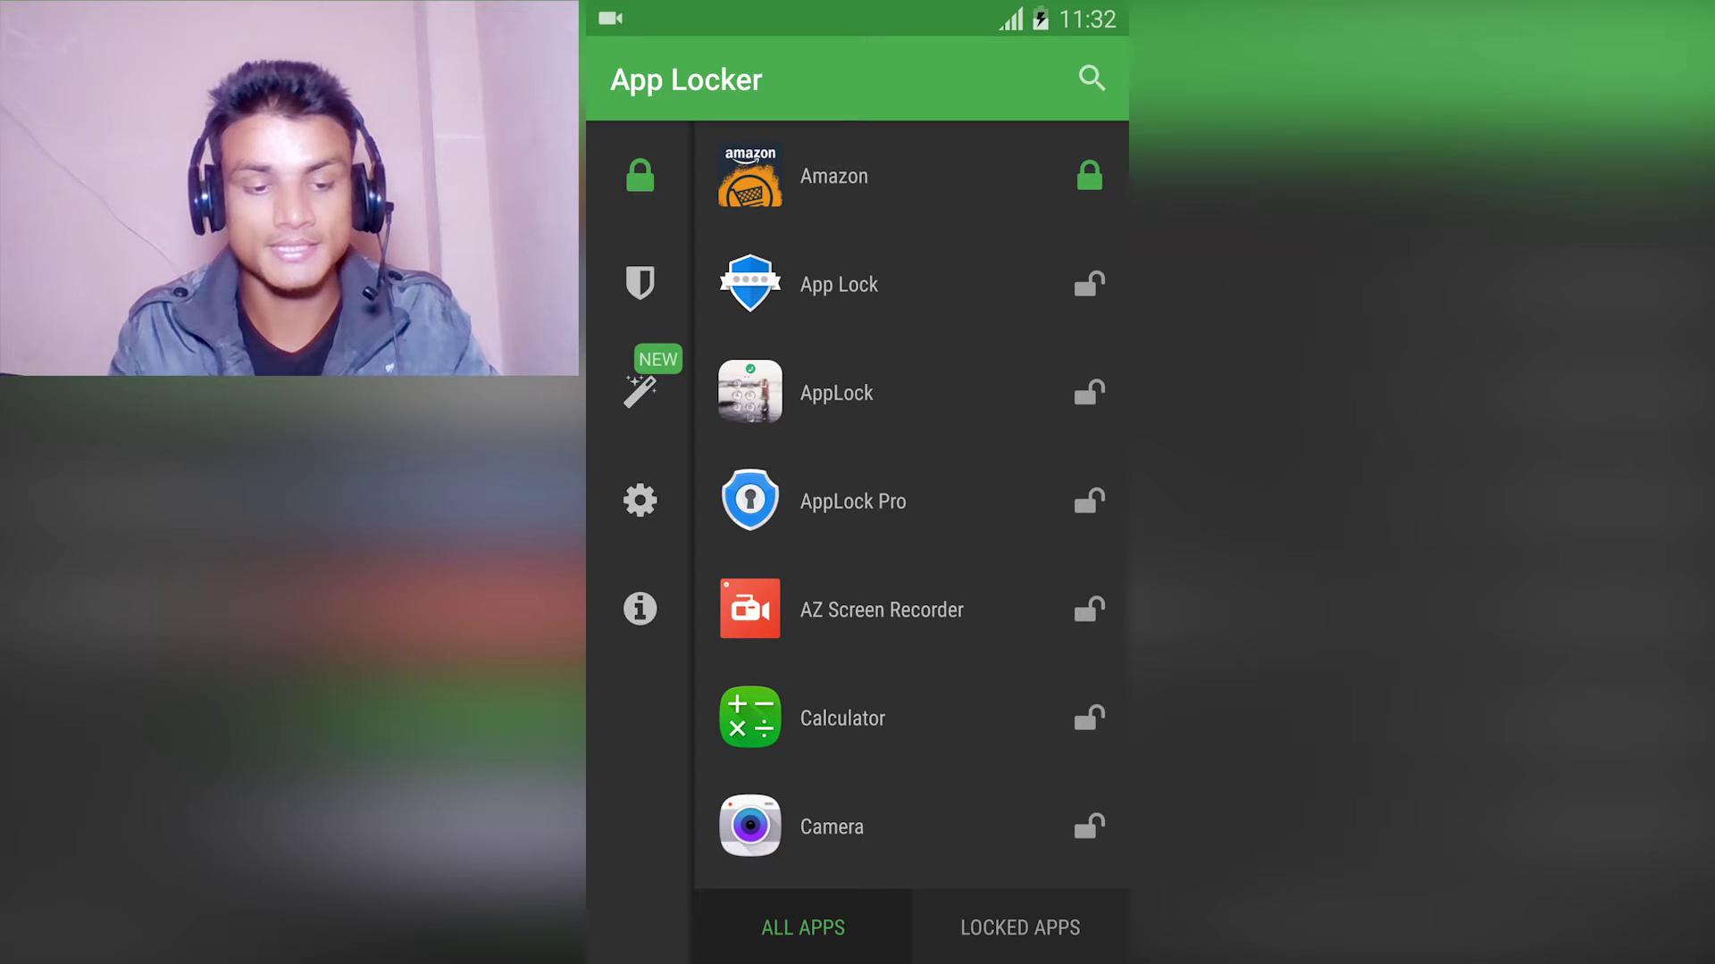
scroll(912, 509, down, 2)
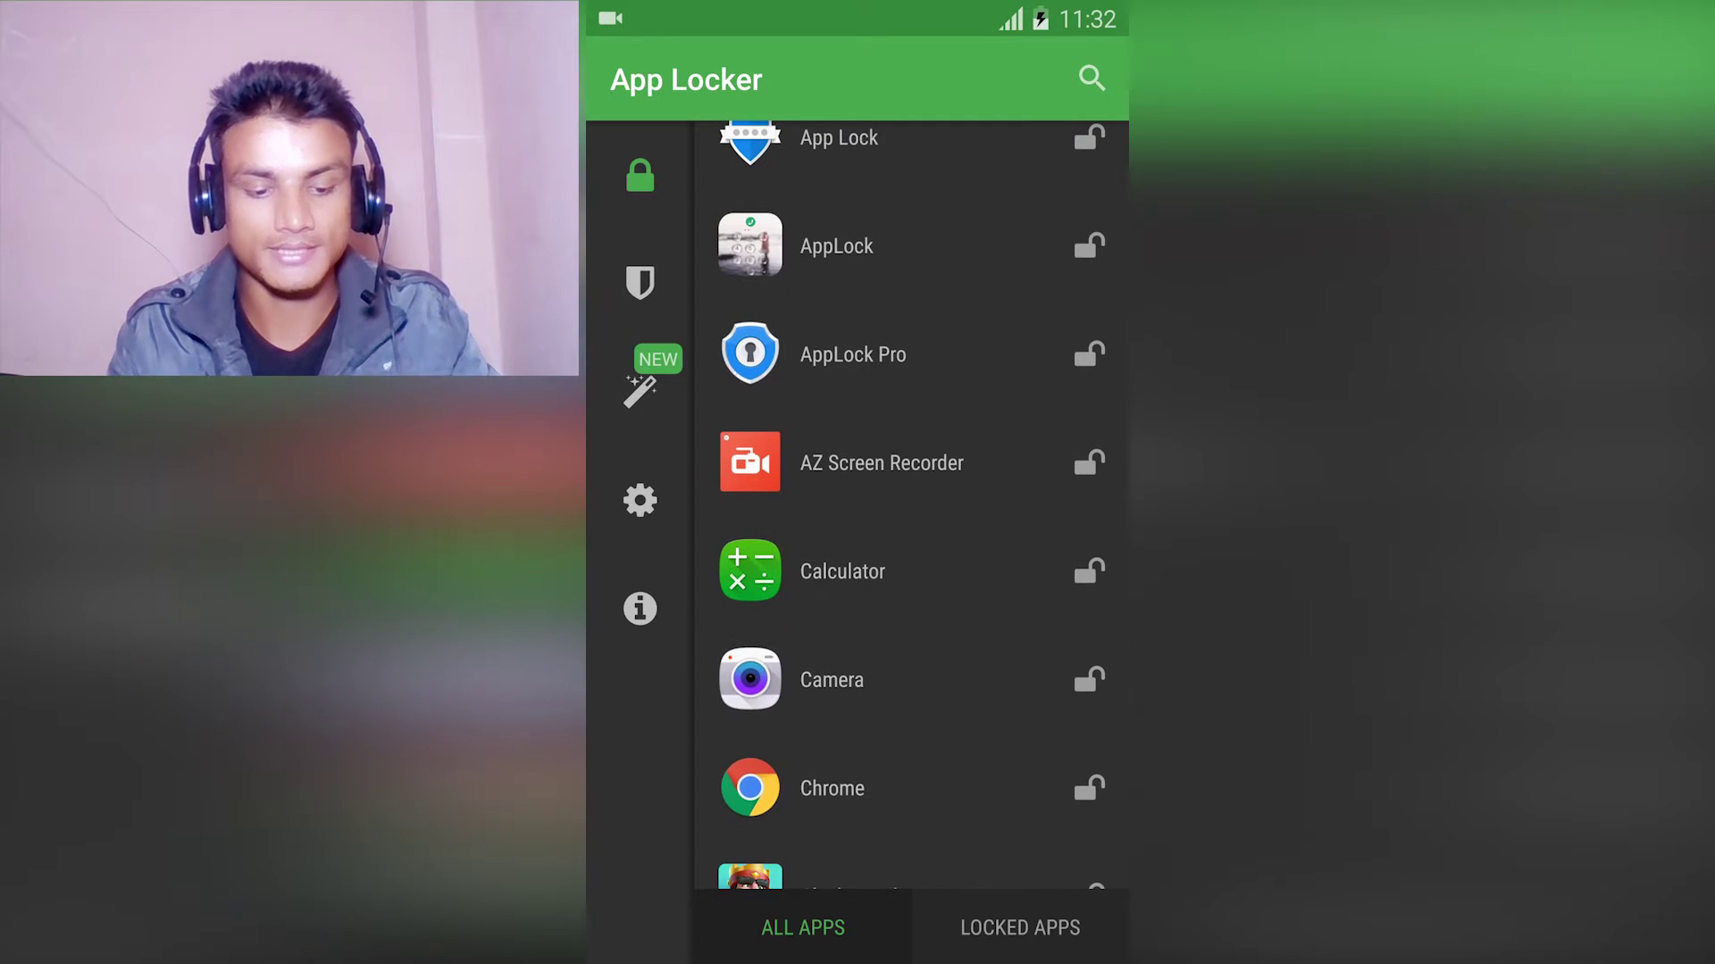
key(Home)
drag(1018, 563, 671, 562)
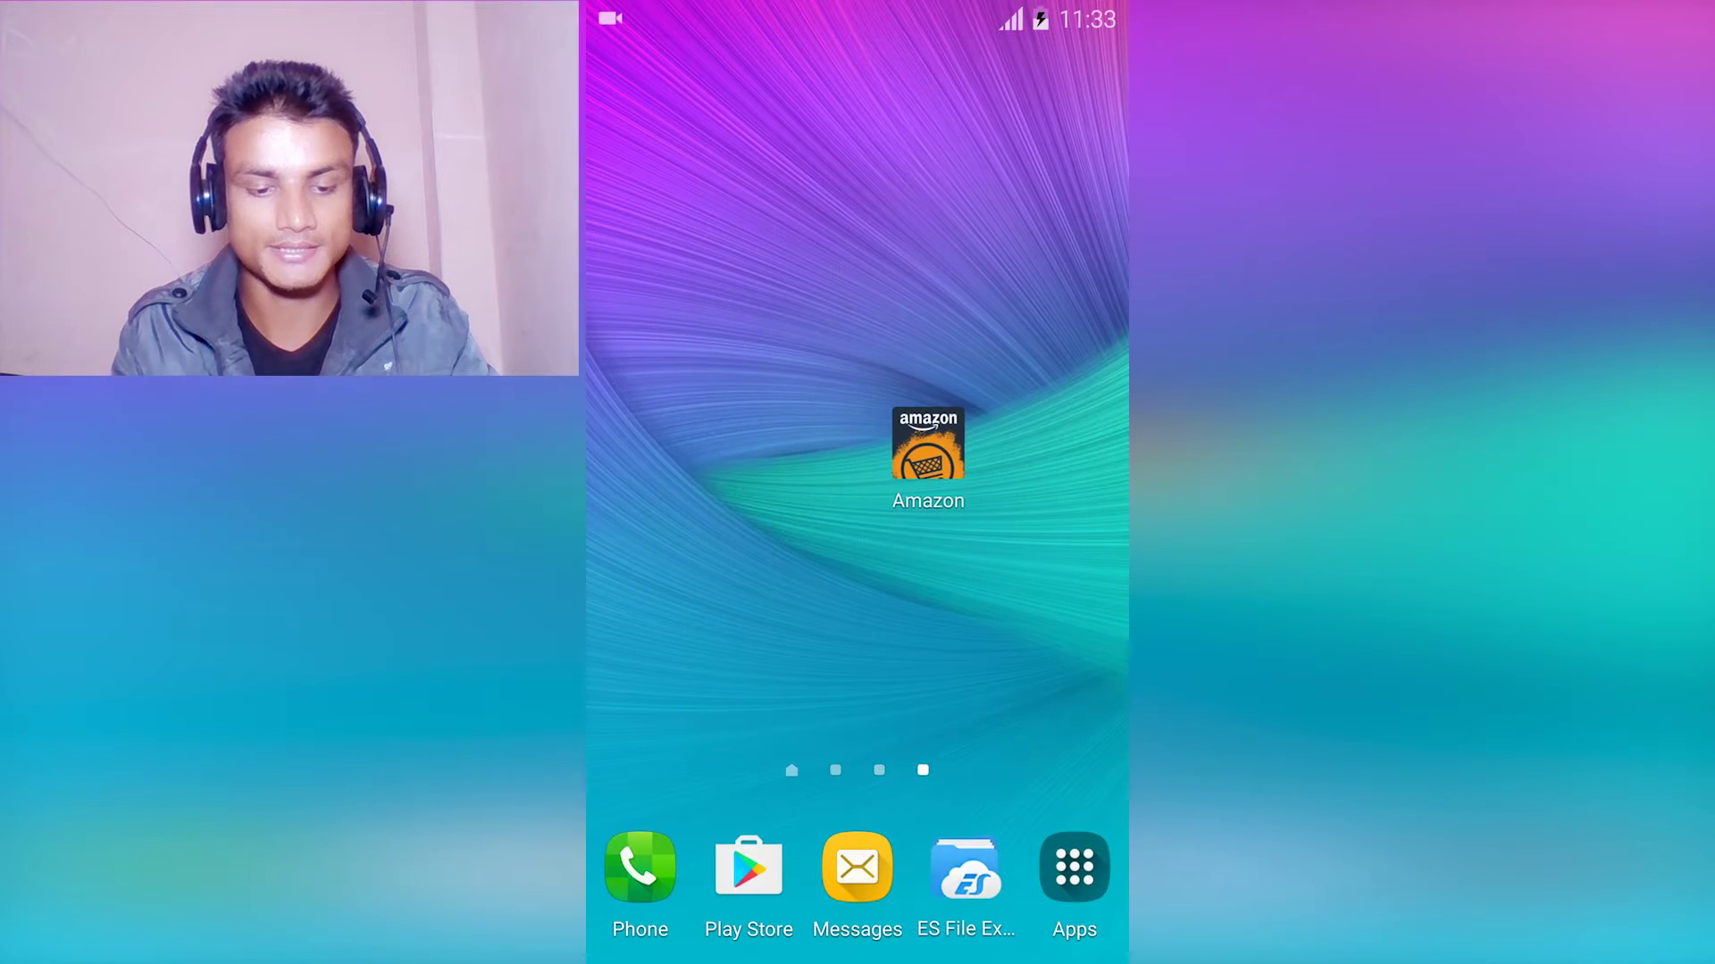
click(926, 450)
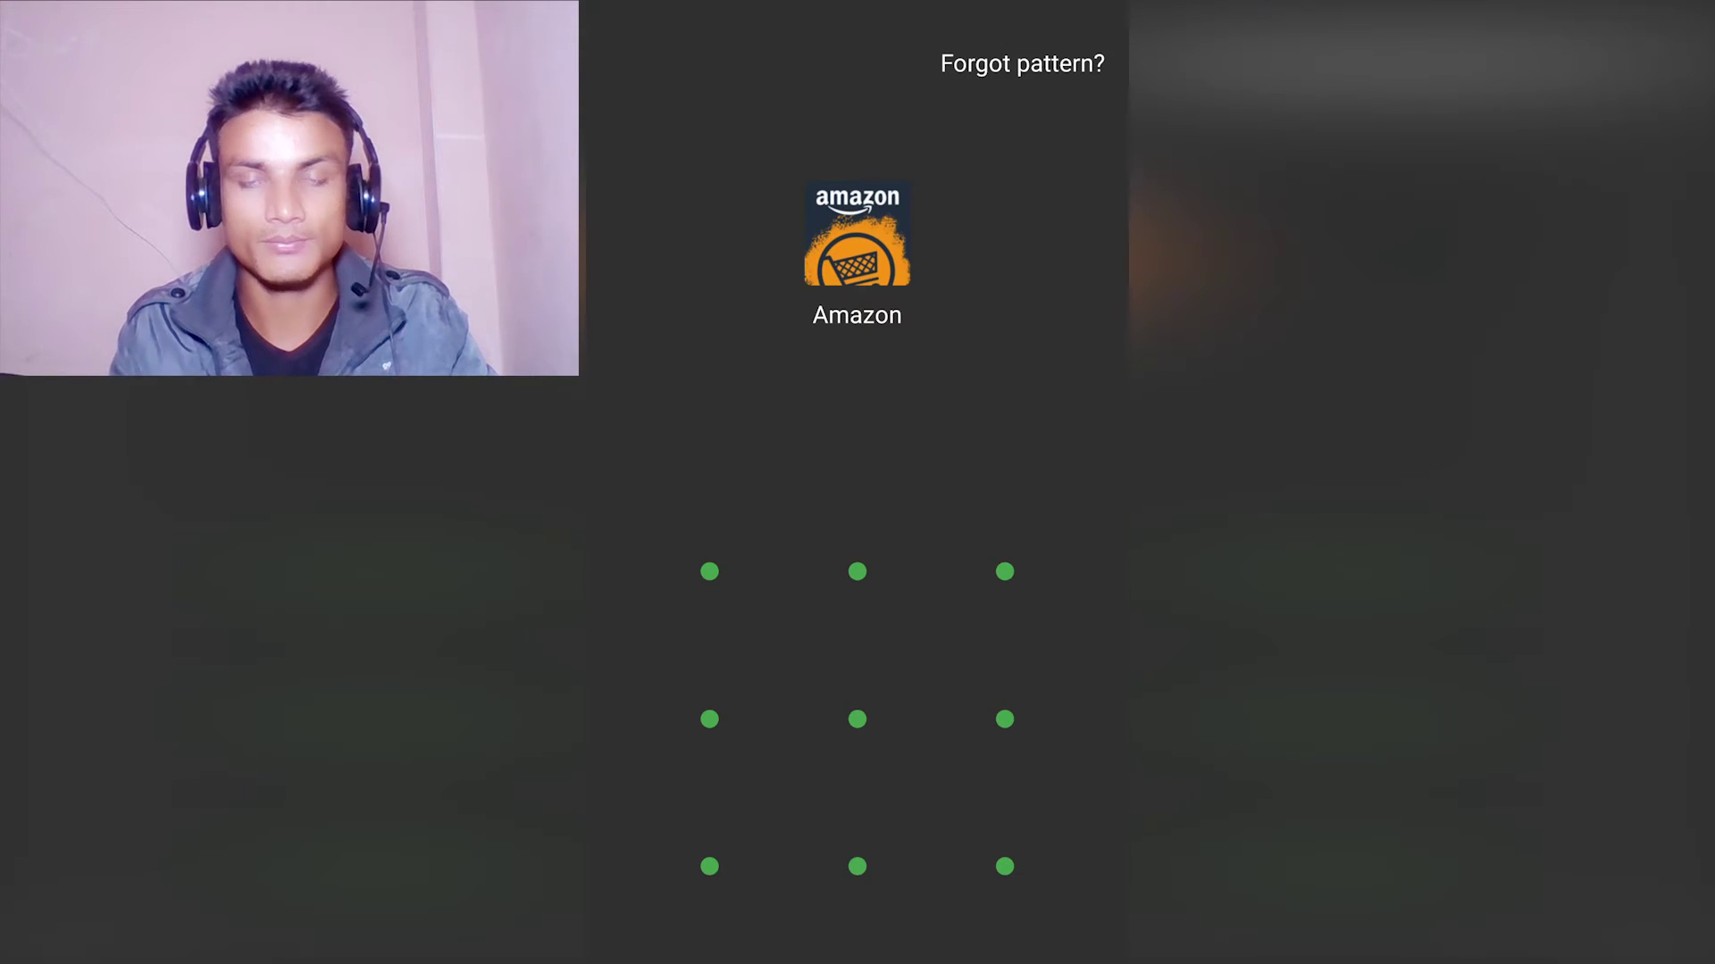
mouse_move(708, 718)
mouse_down()
mouse_move(987, 637)
mouse_move(760, 865)
mouse_move(950, 765)
mouse_move(1004, 865)
mouse_up()
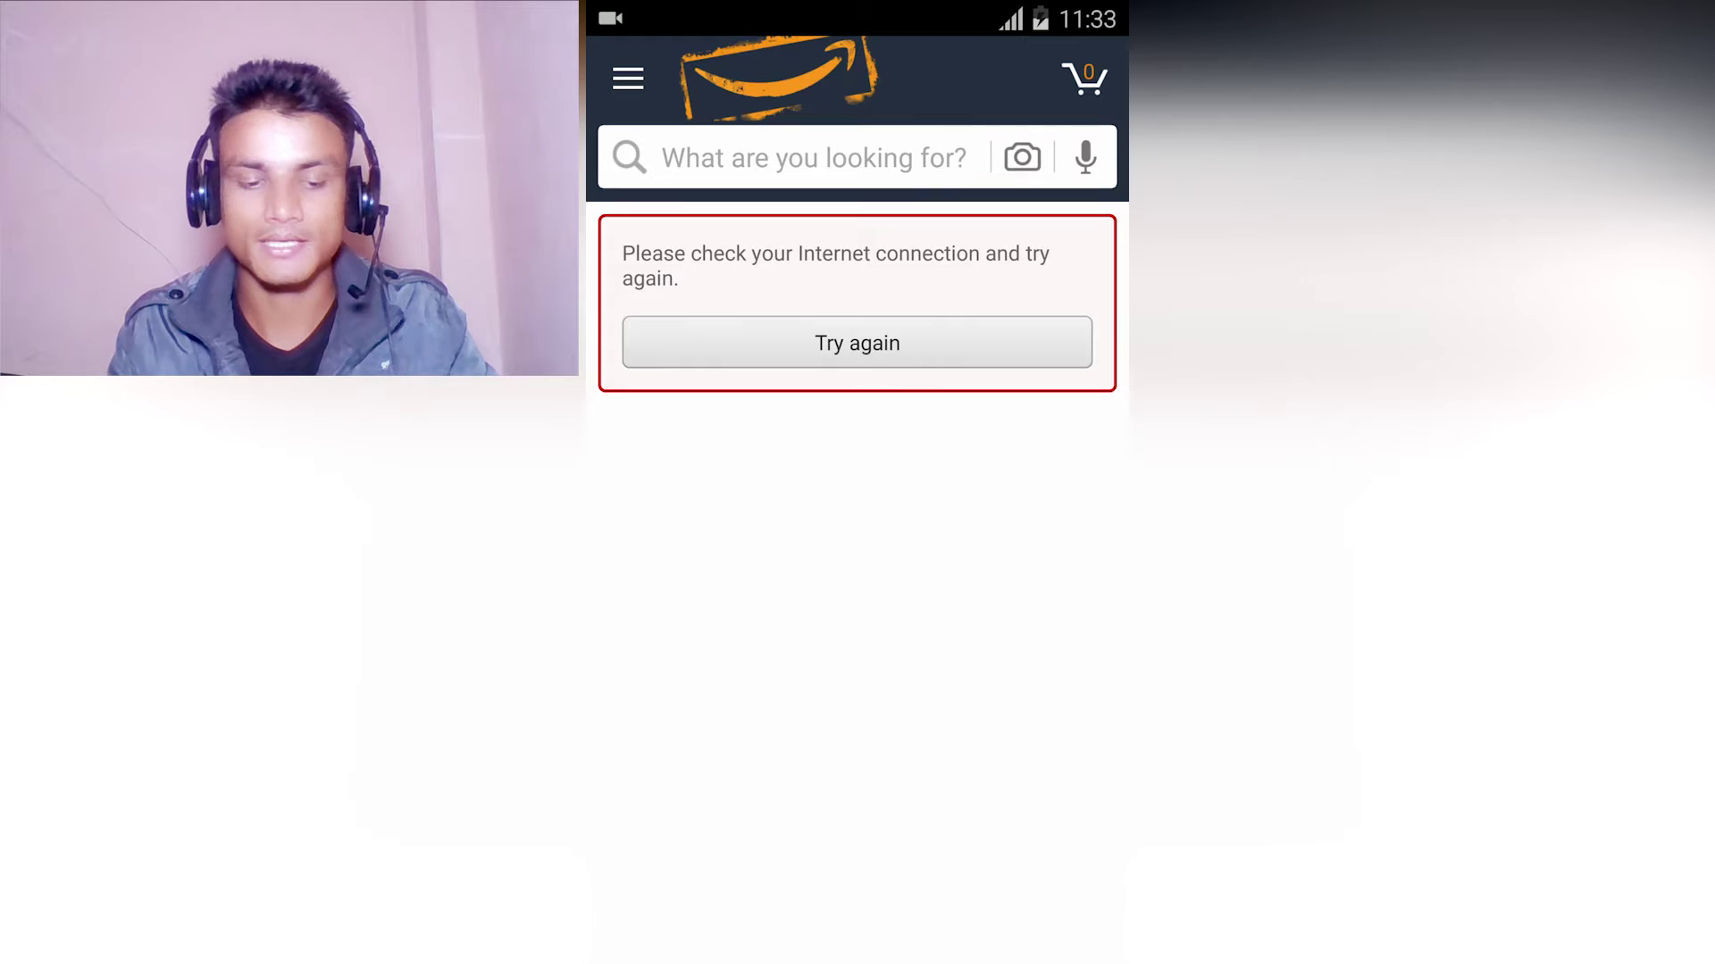
key(Home)
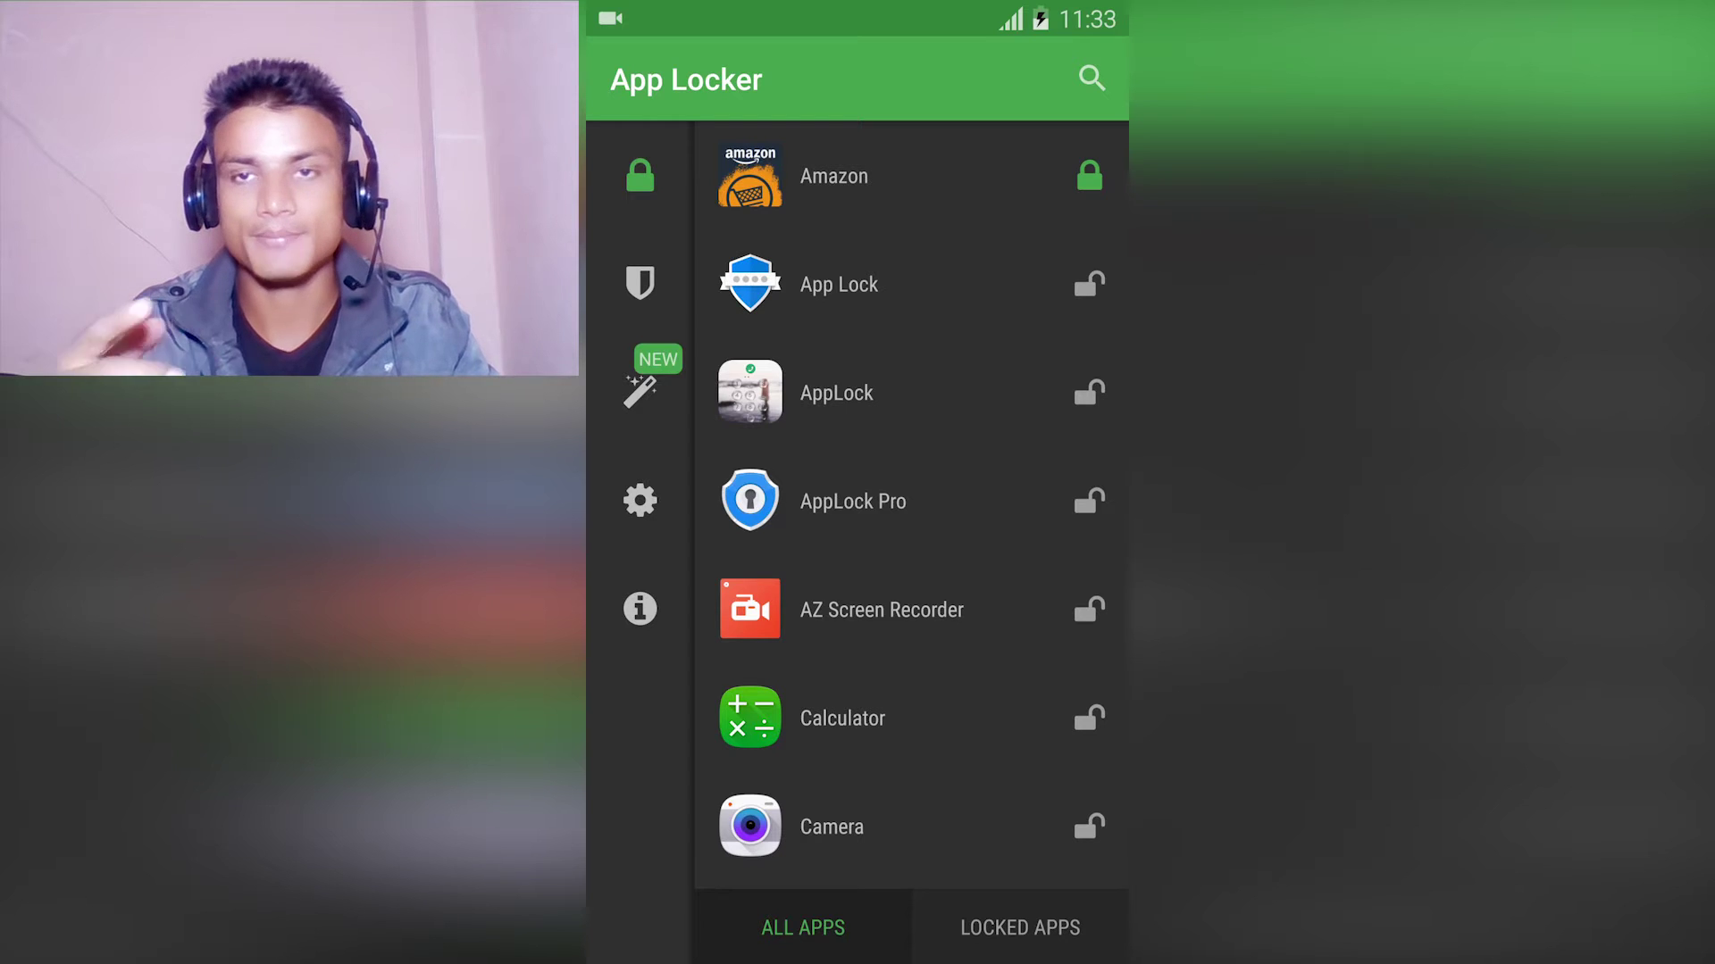
Step: Remove Google Play Store from App Locker's locked apps
click(1019, 927)
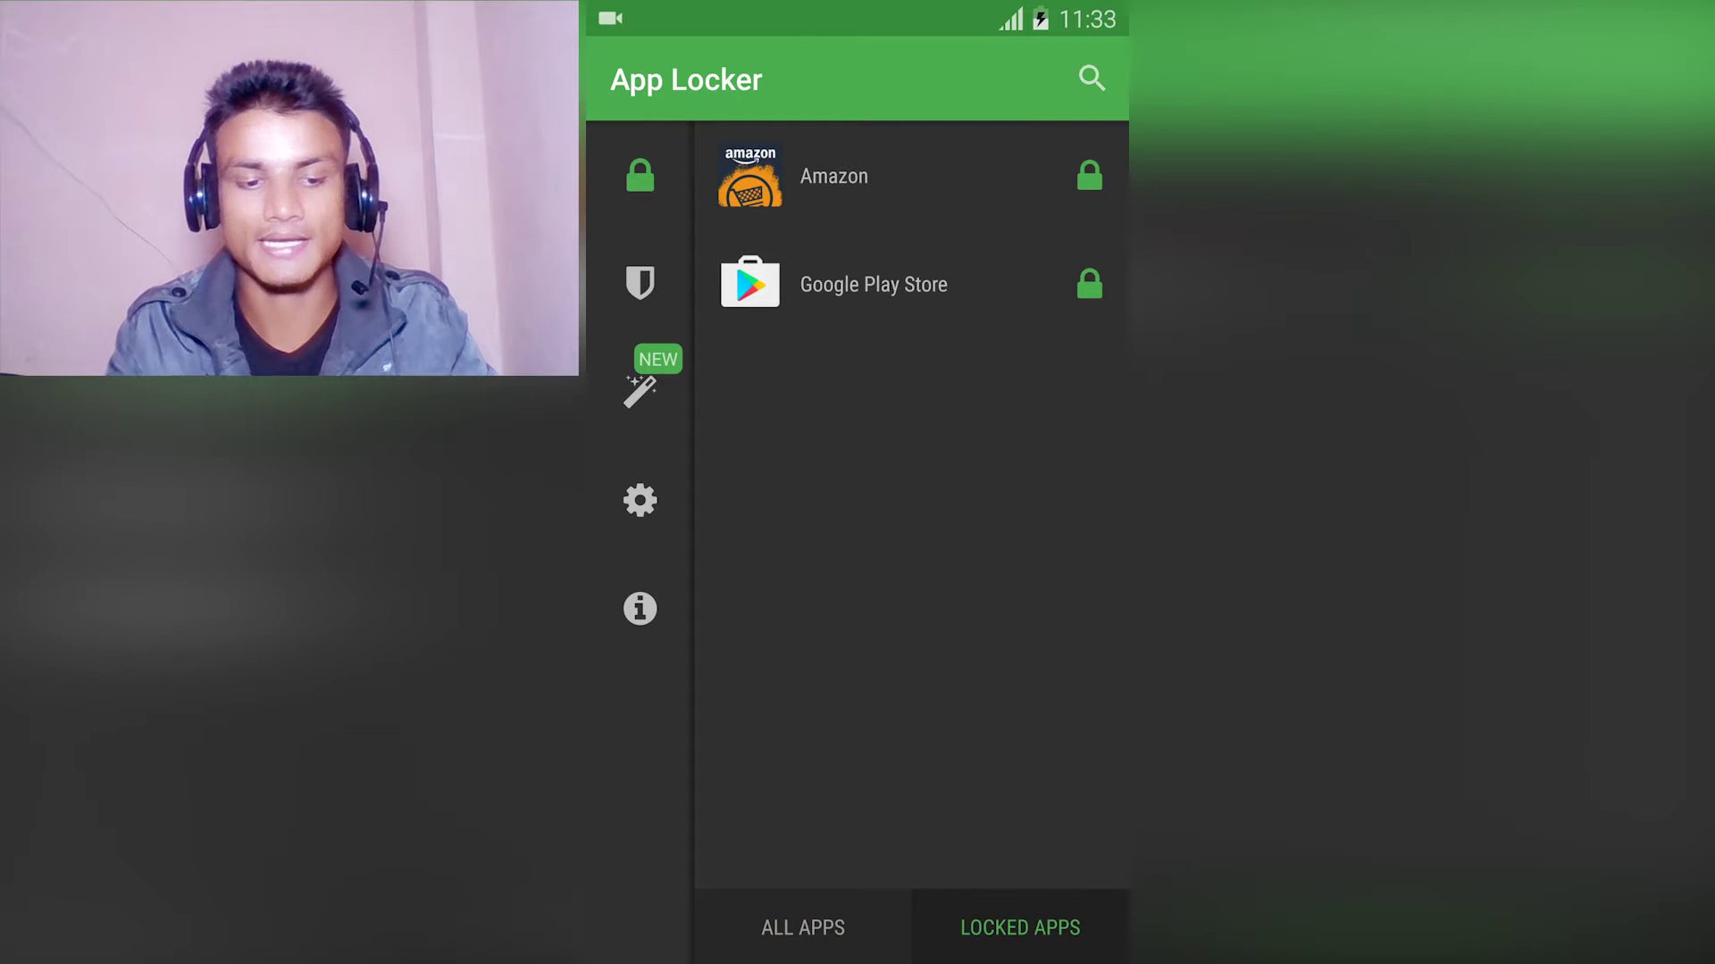
click(1089, 284)
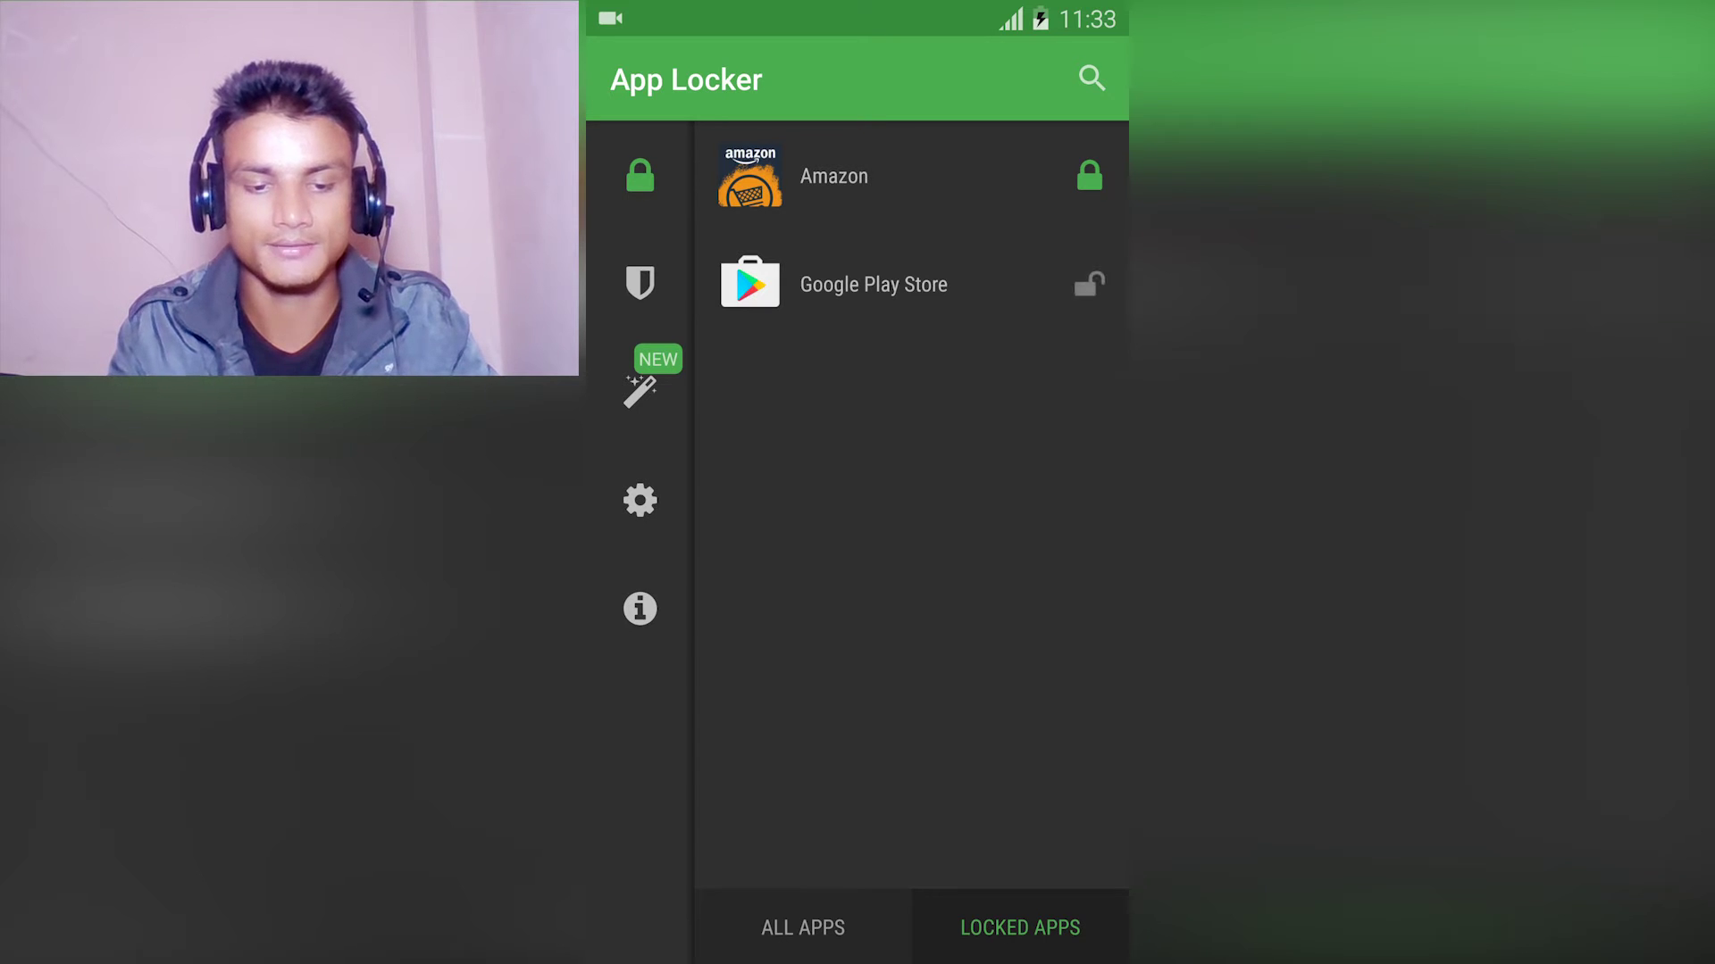
click(641, 283)
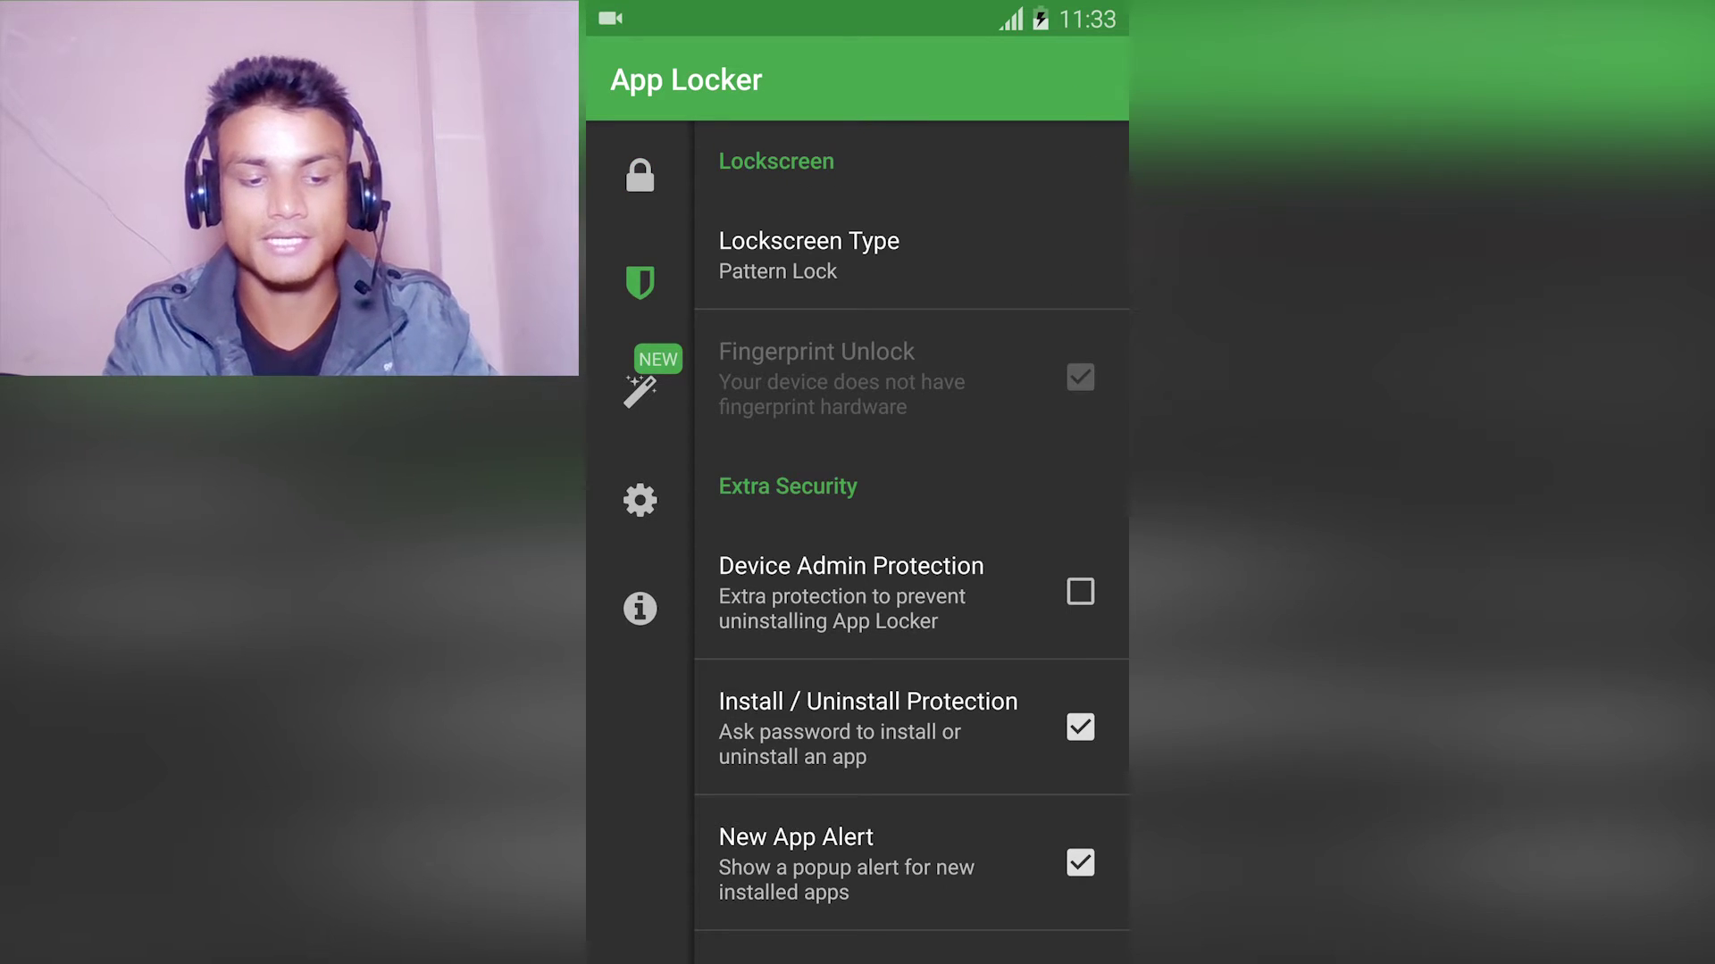
Step: Try PIN Lock as the lockscreen type, then switch back to Pattern Lock
click(809, 254)
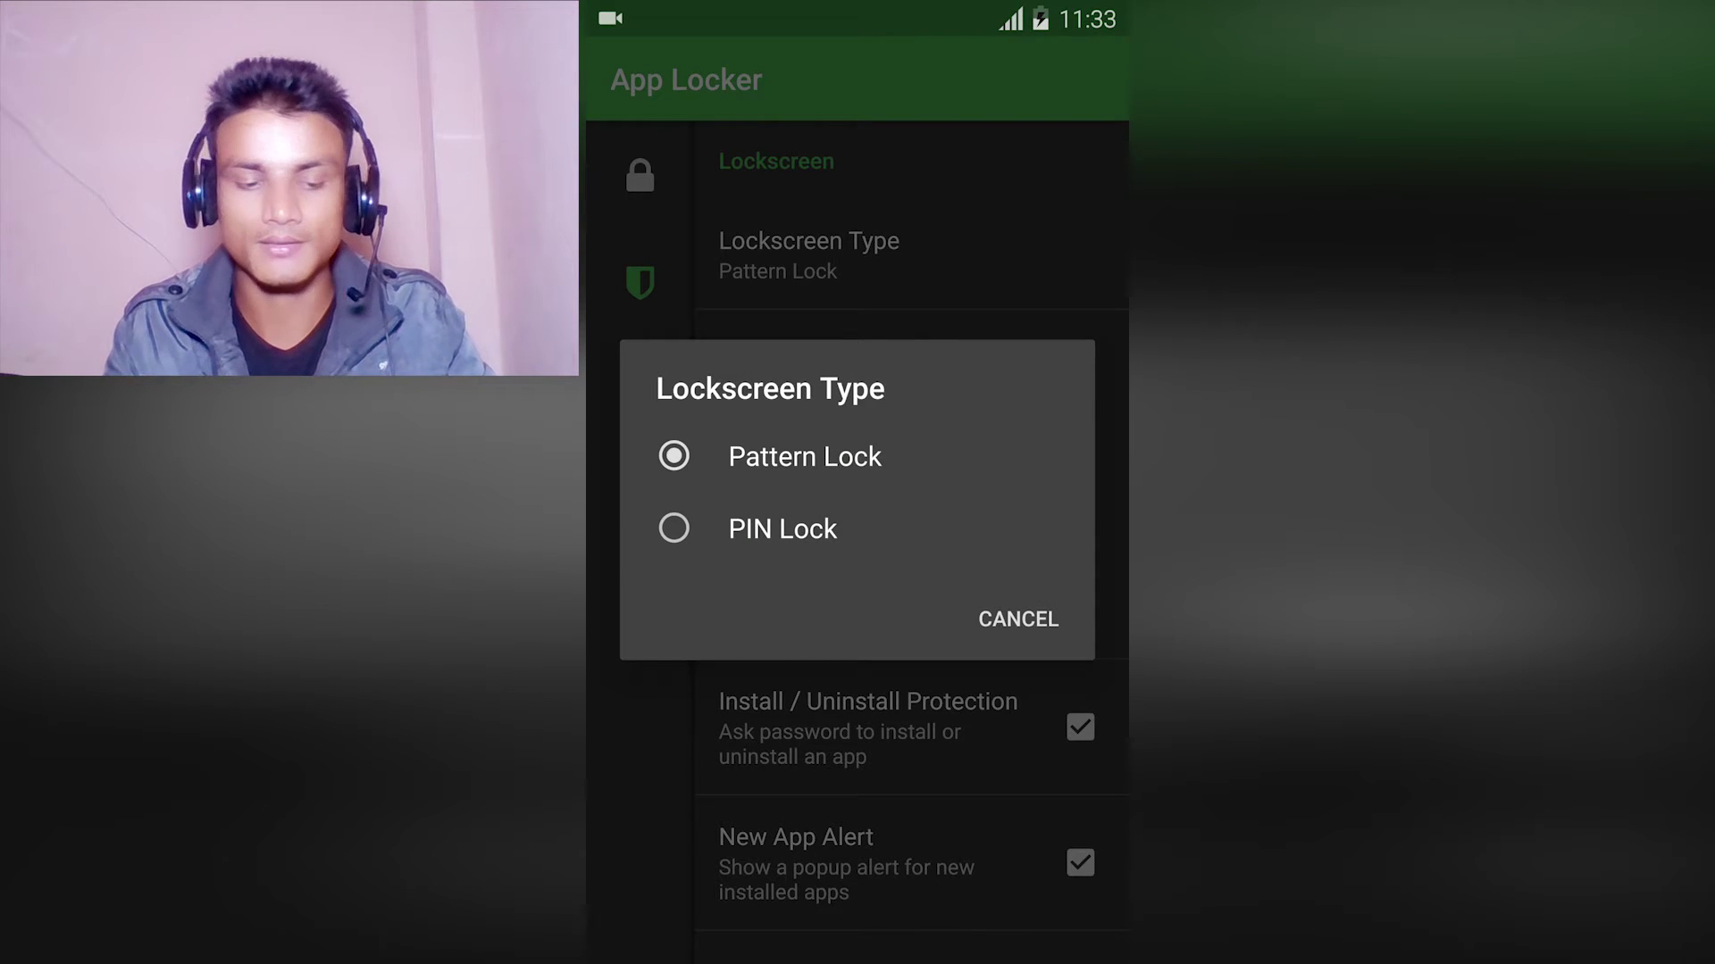
click(783, 528)
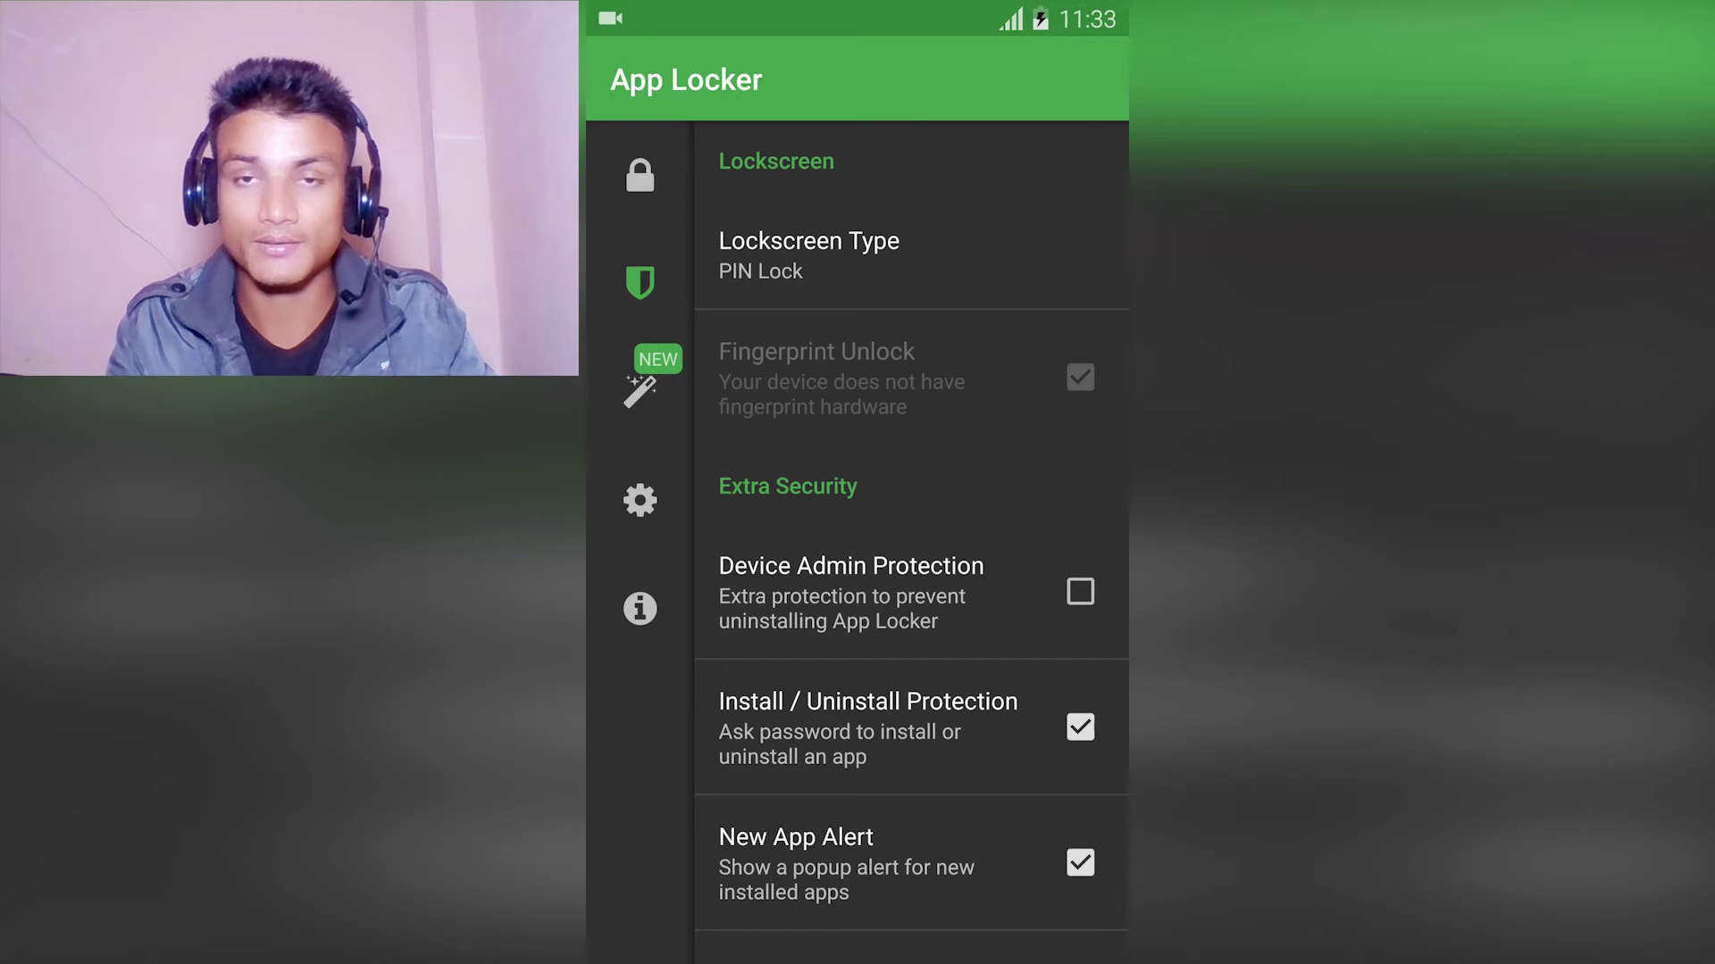
click(809, 255)
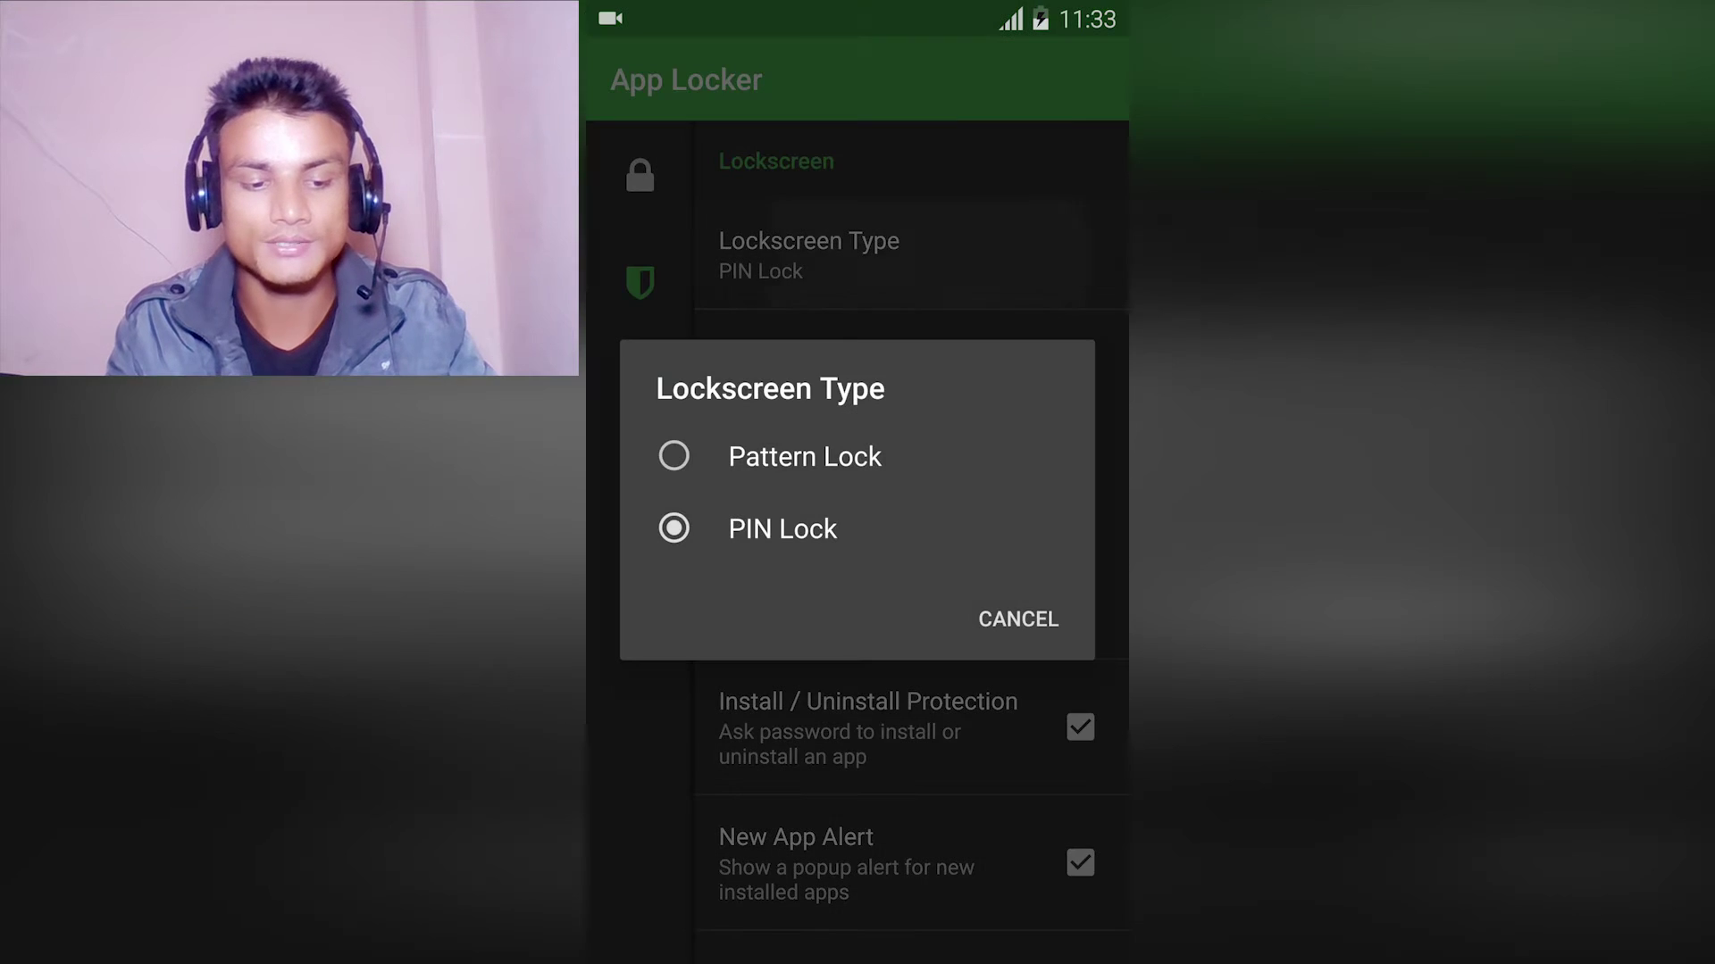
click(805, 457)
Step: Repeat the PIN Lock to Pattern Lock switch, then check the apps list and return
click(809, 254)
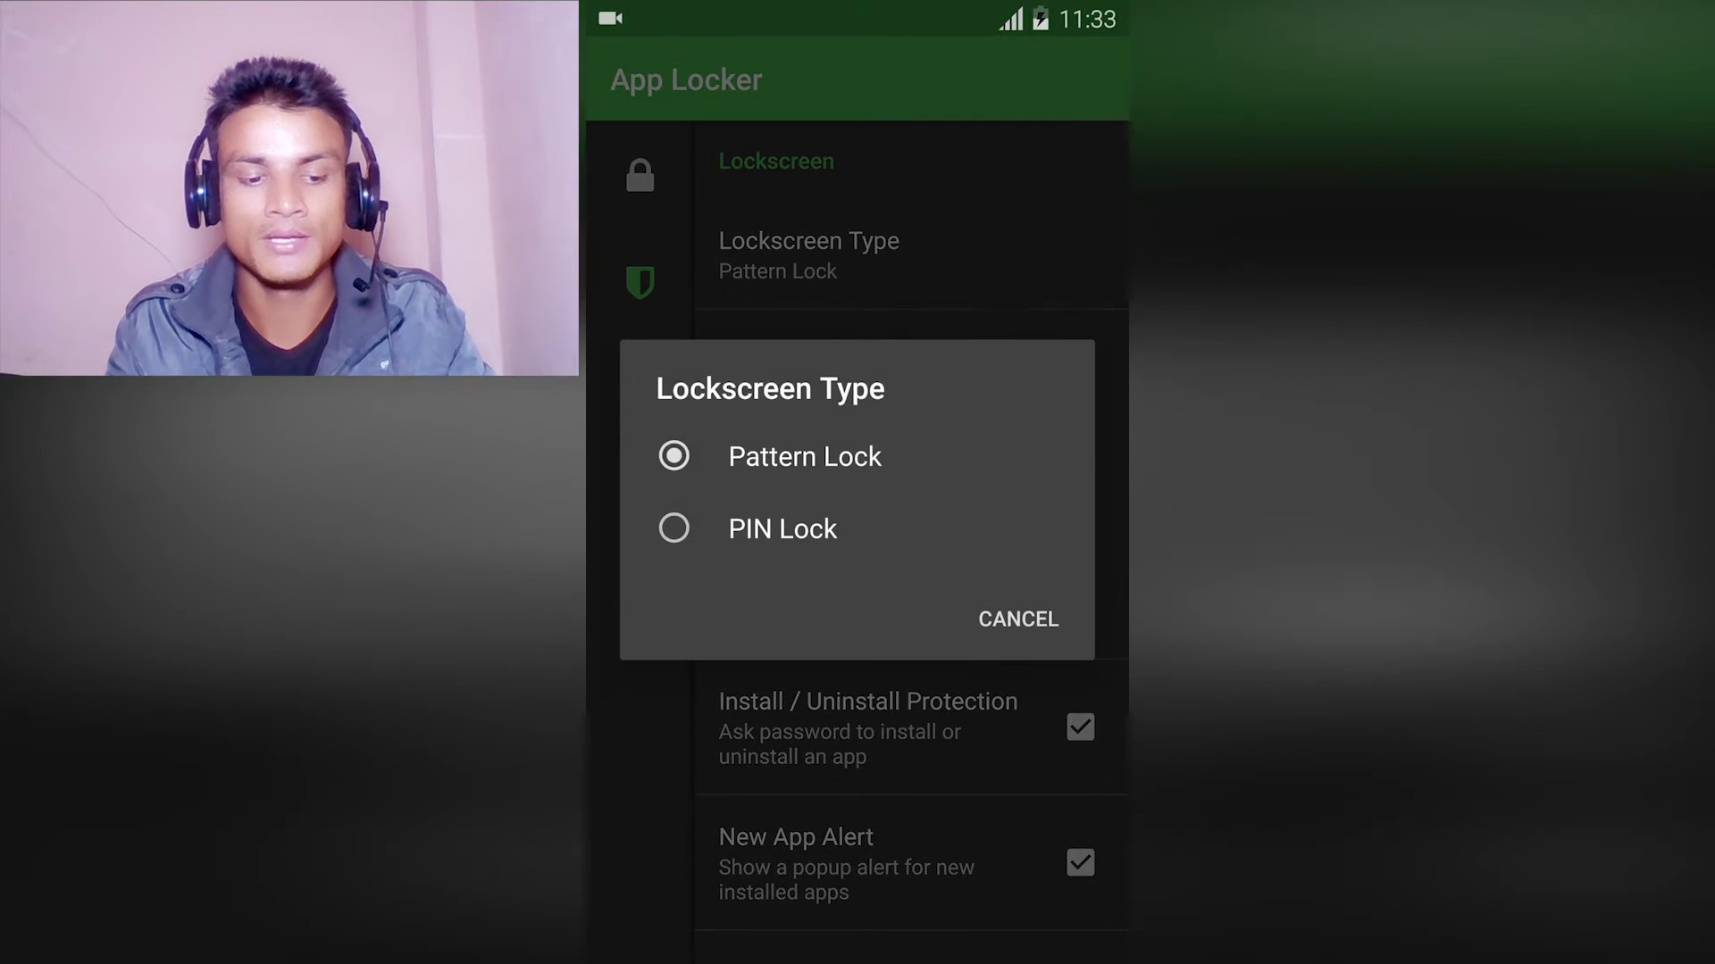
click(783, 528)
click(810, 255)
click(806, 456)
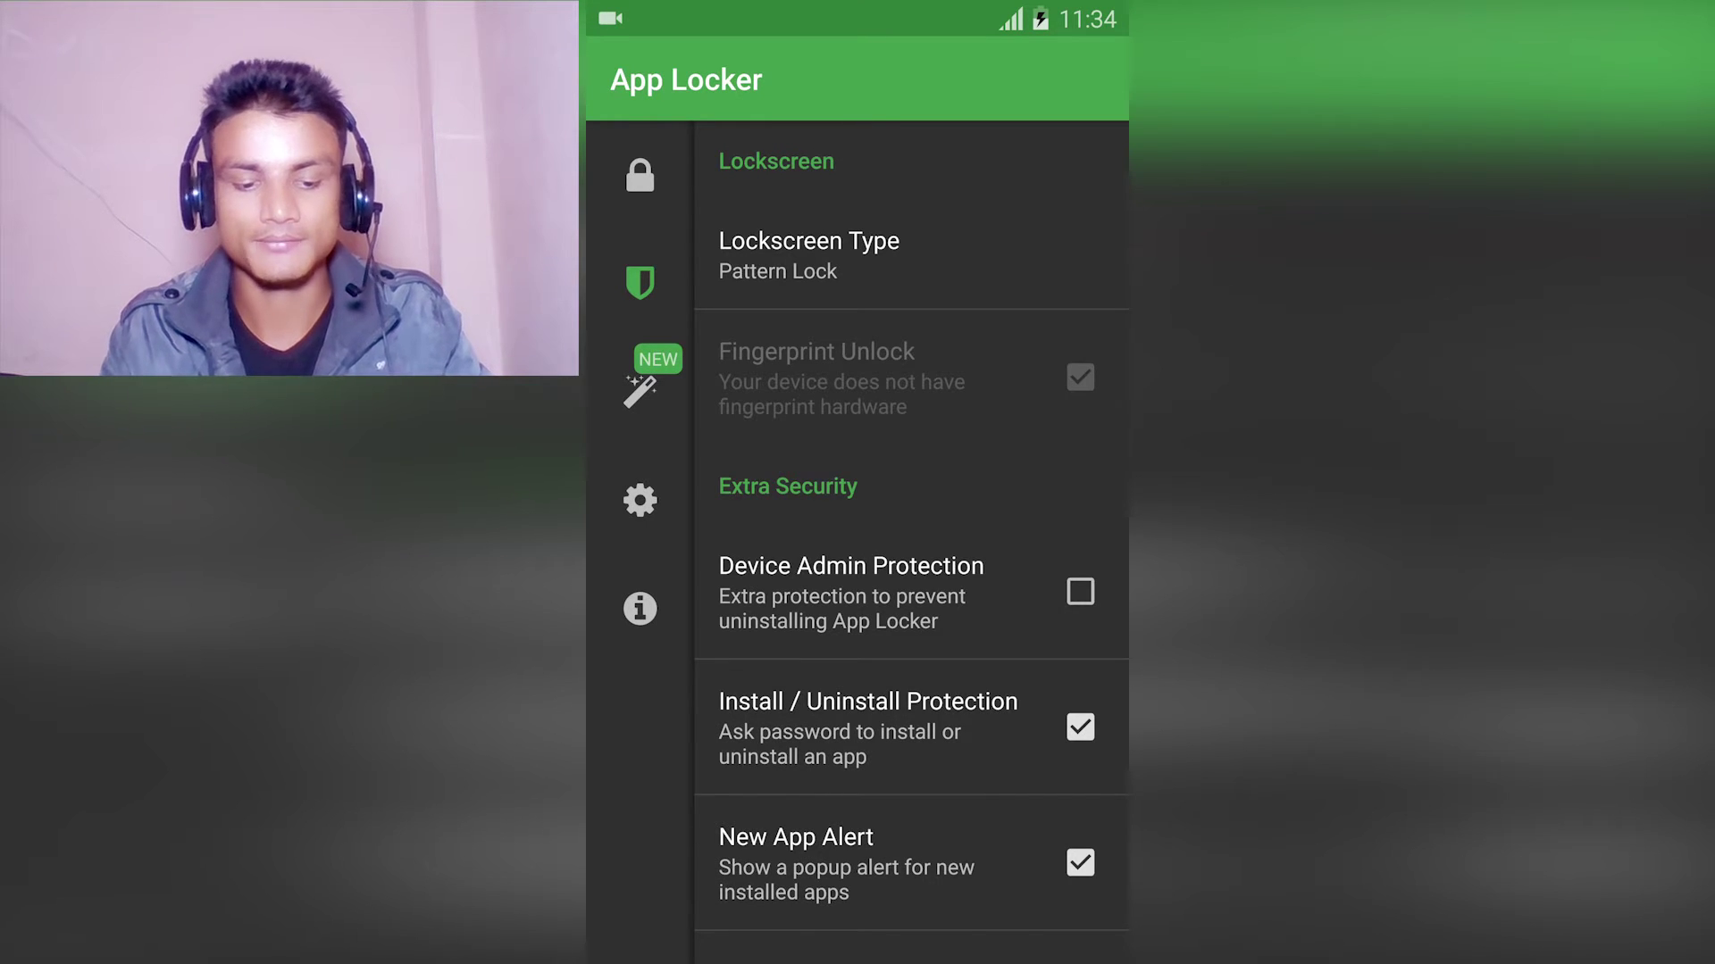
click(640, 175)
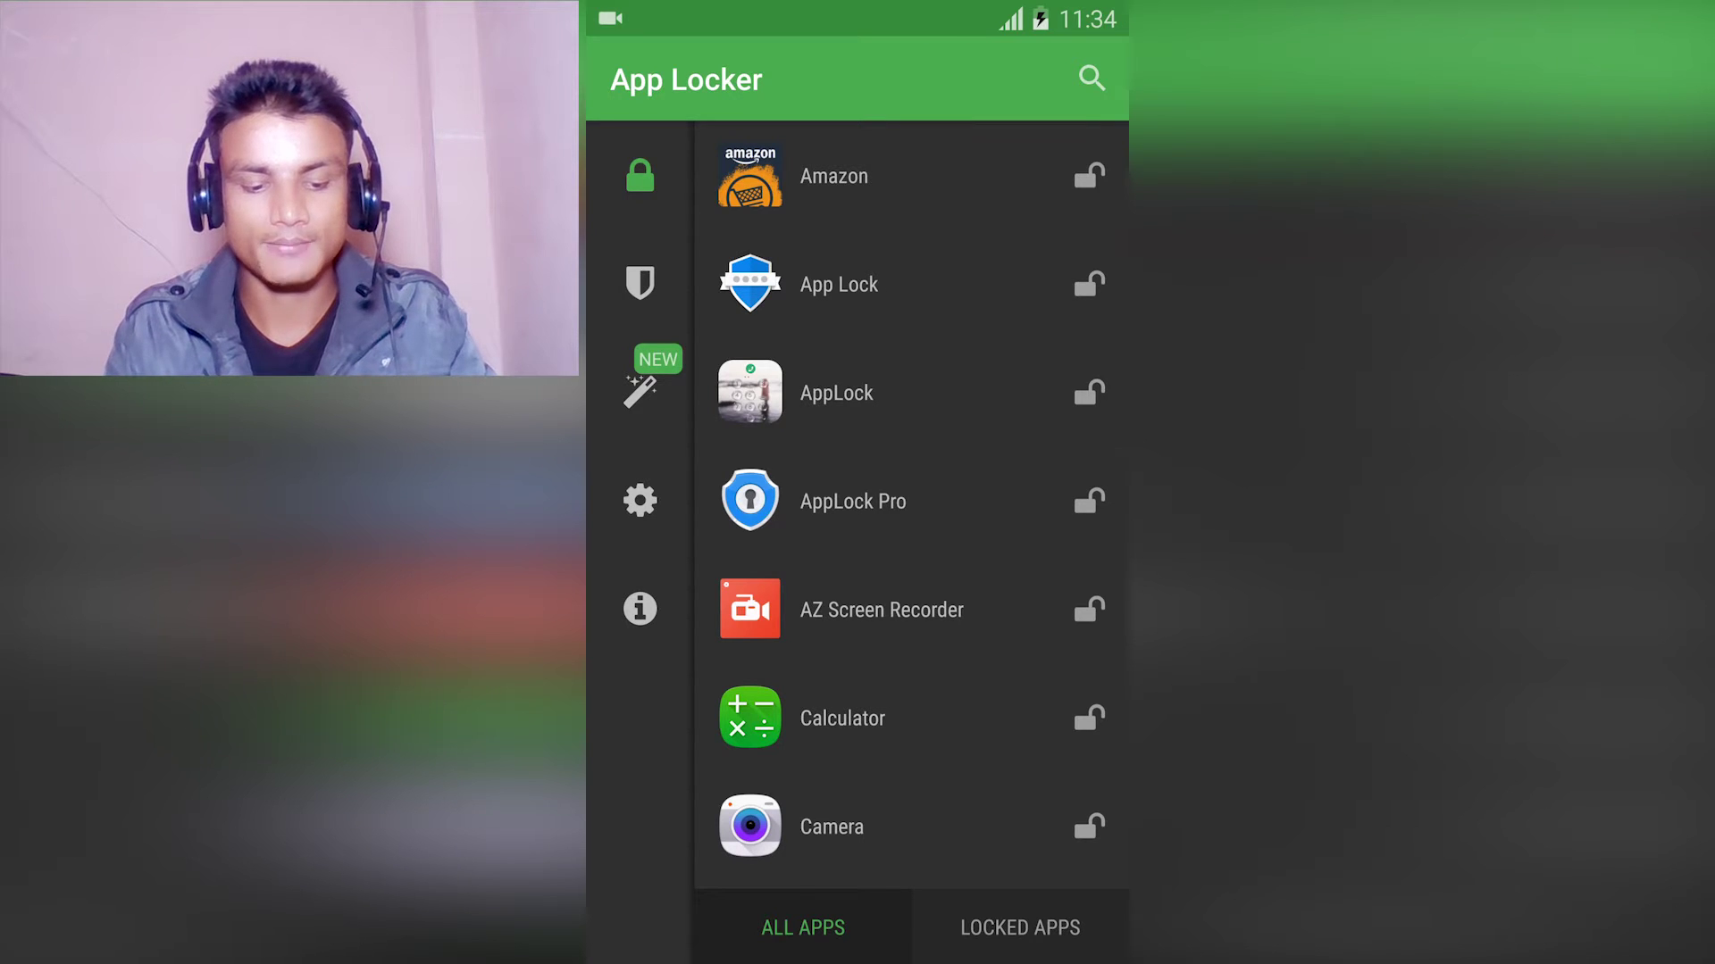
click(639, 282)
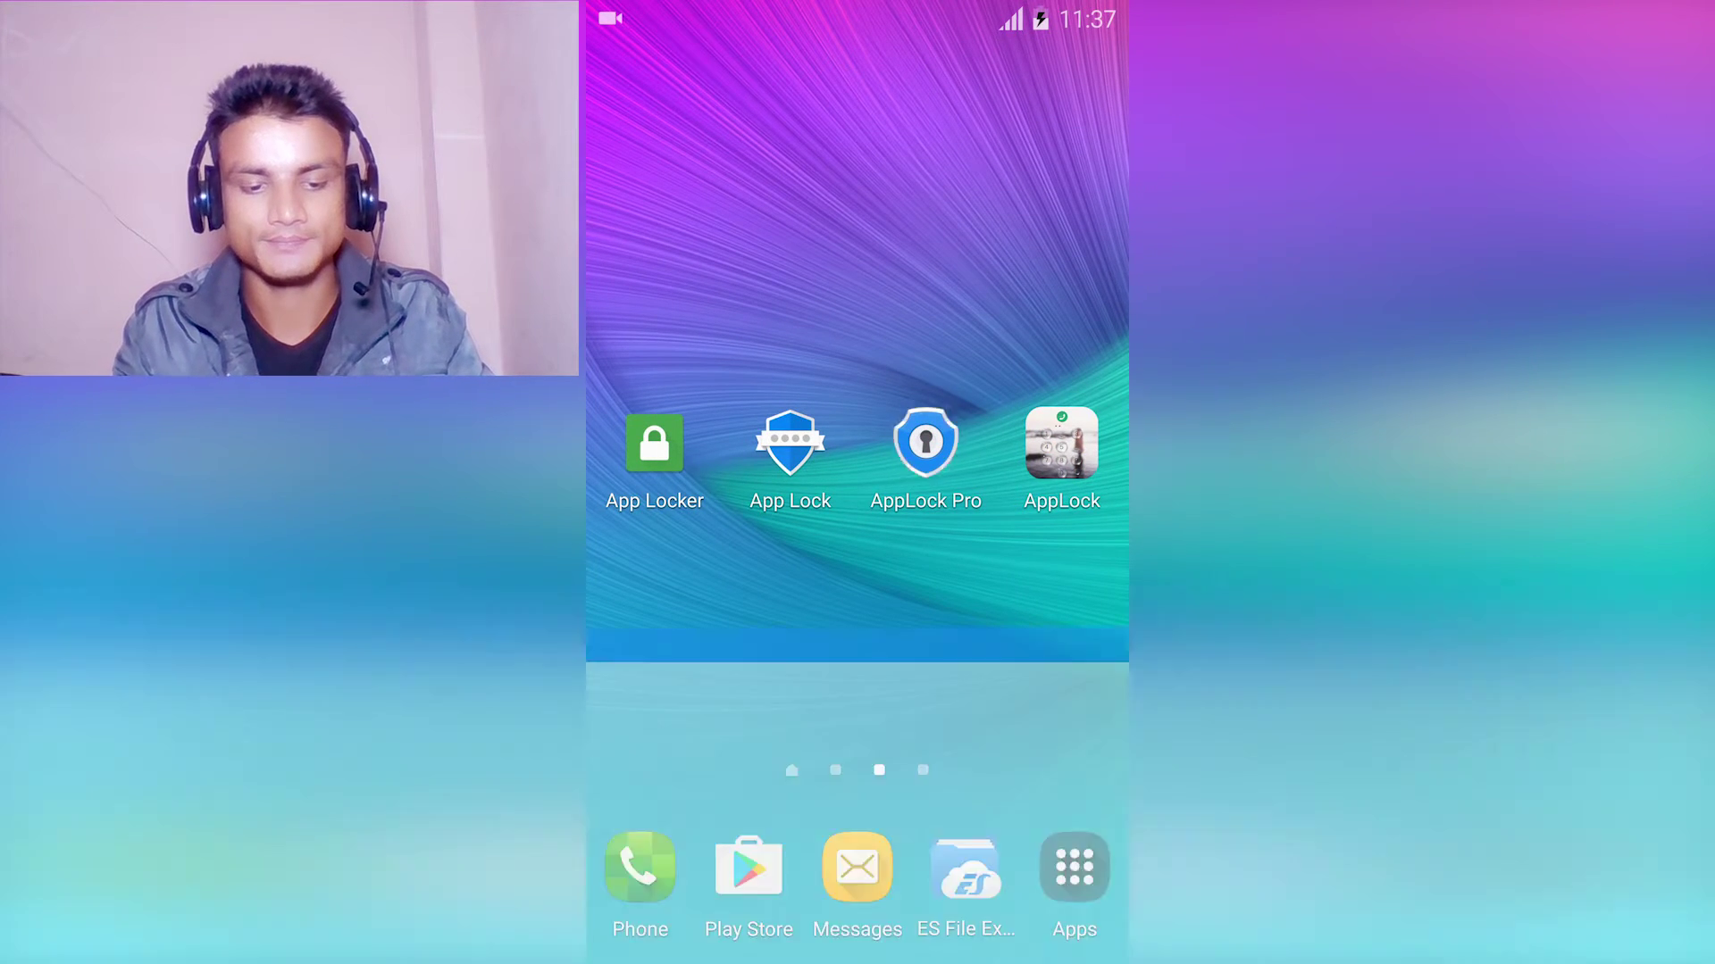
Step: Open AppLock Pro and enter the four-digit PIN, retrying once to unlock it
click(926, 443)
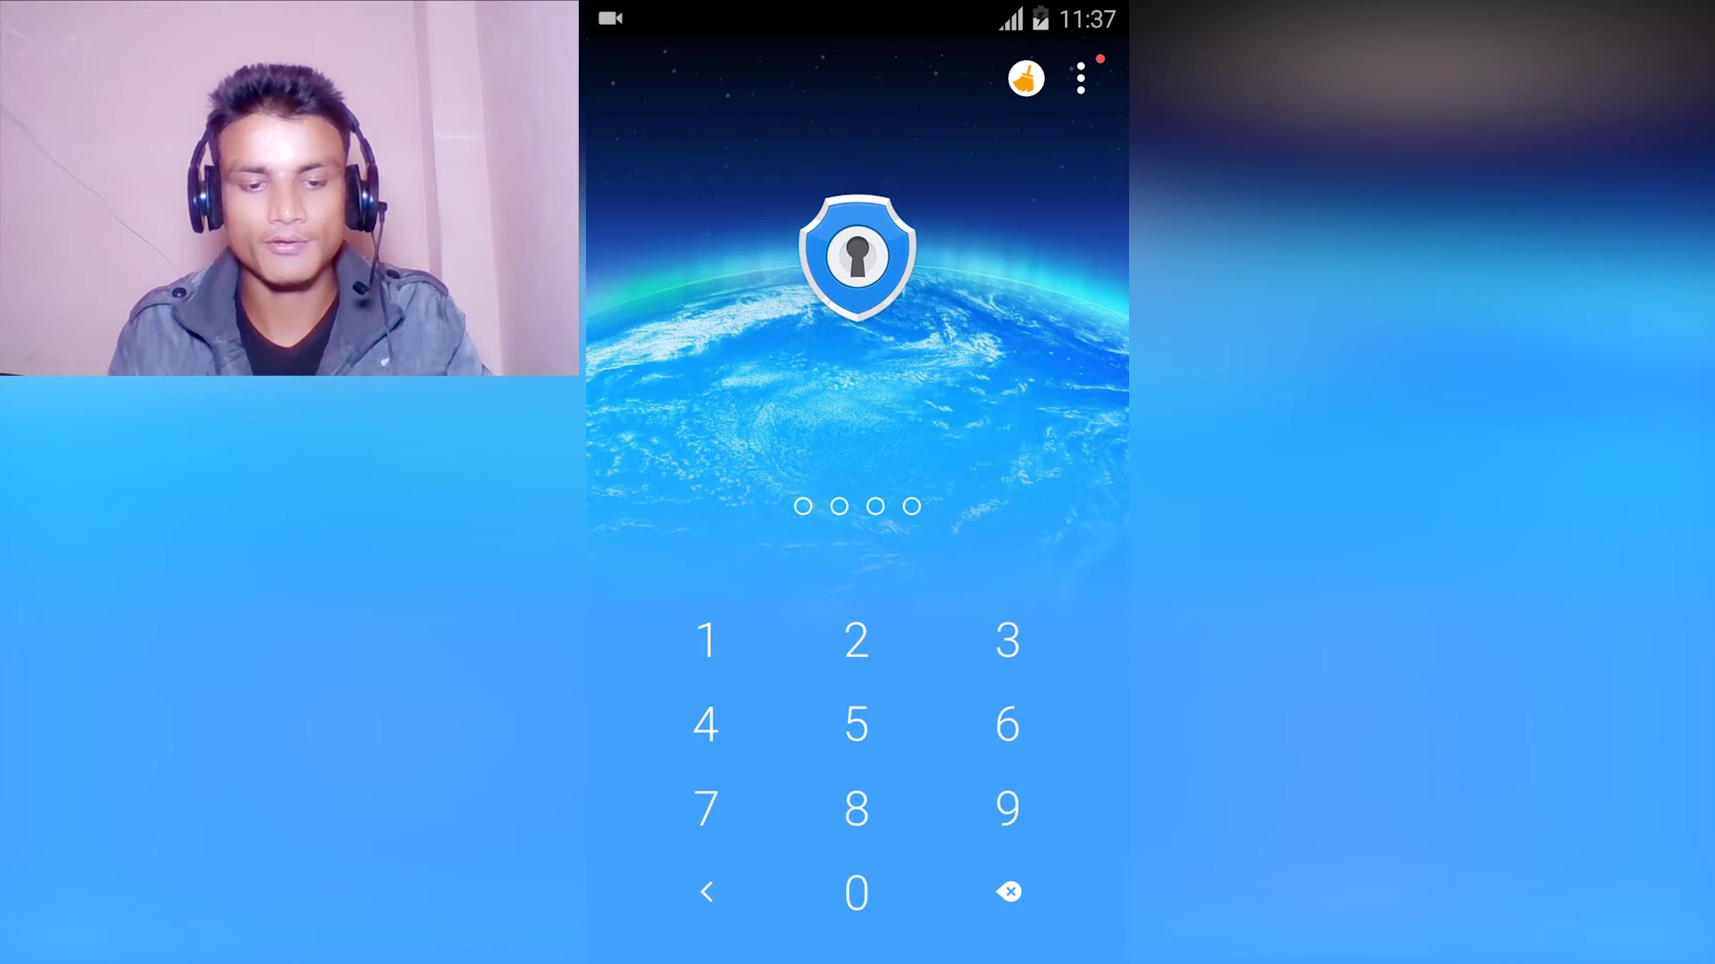
click(706, 641)
click(856, 640)
click(1006, 641)
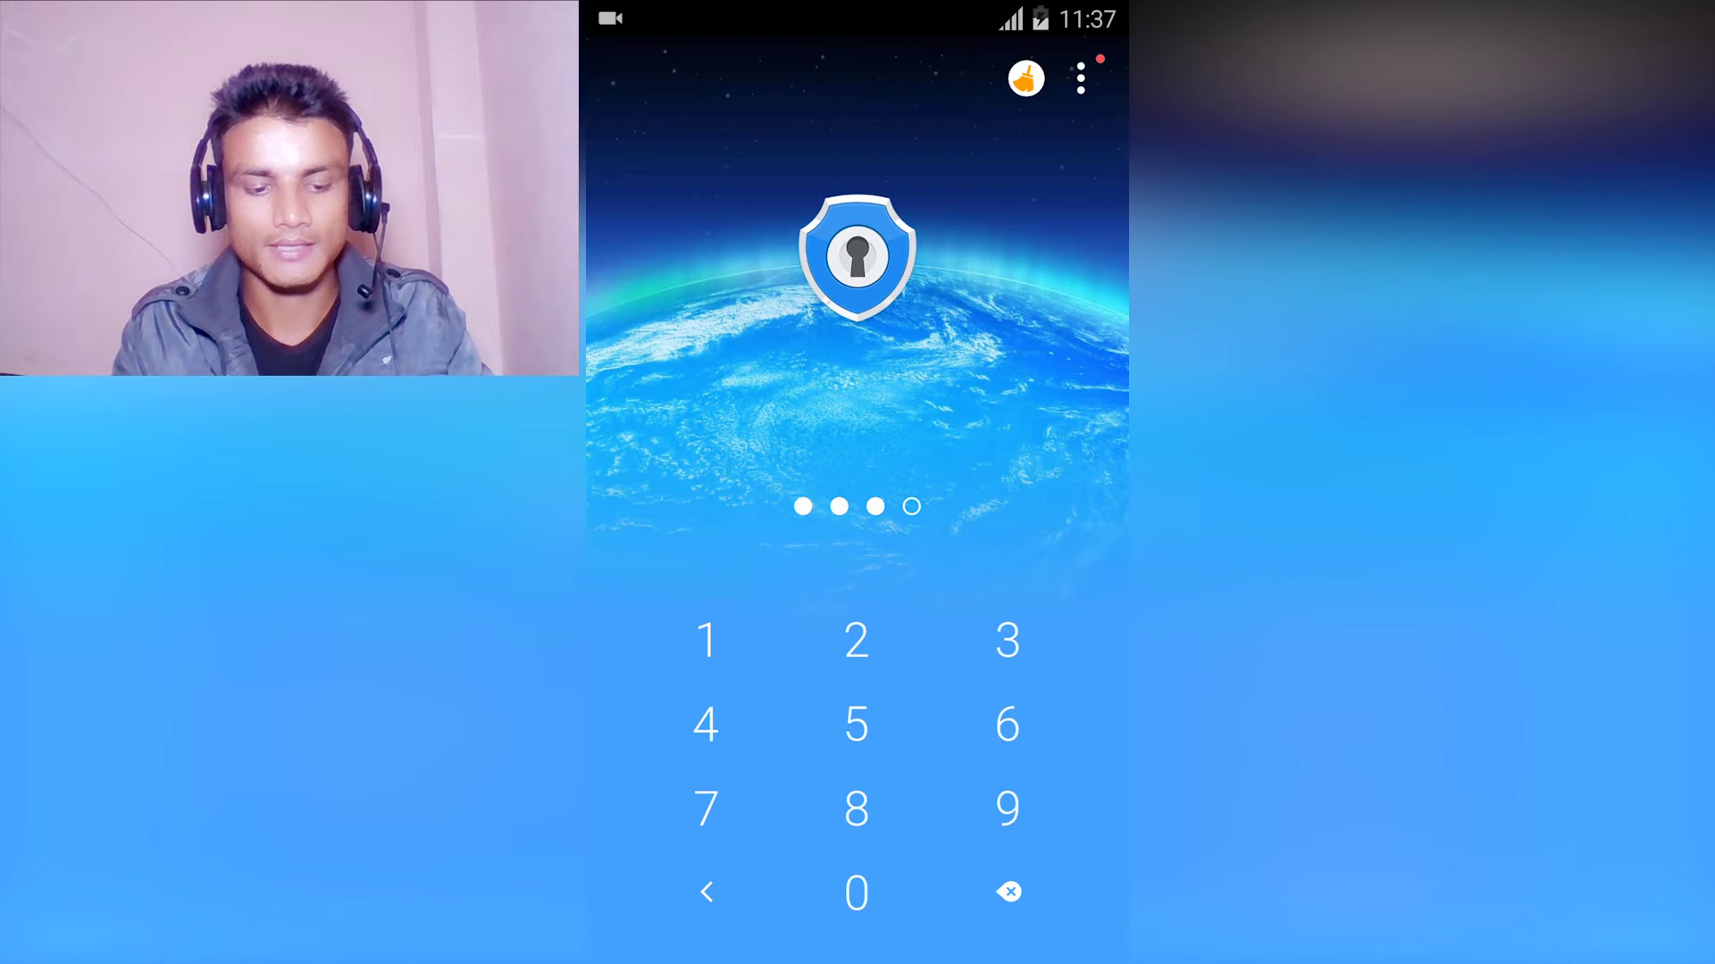
click(707, 725)
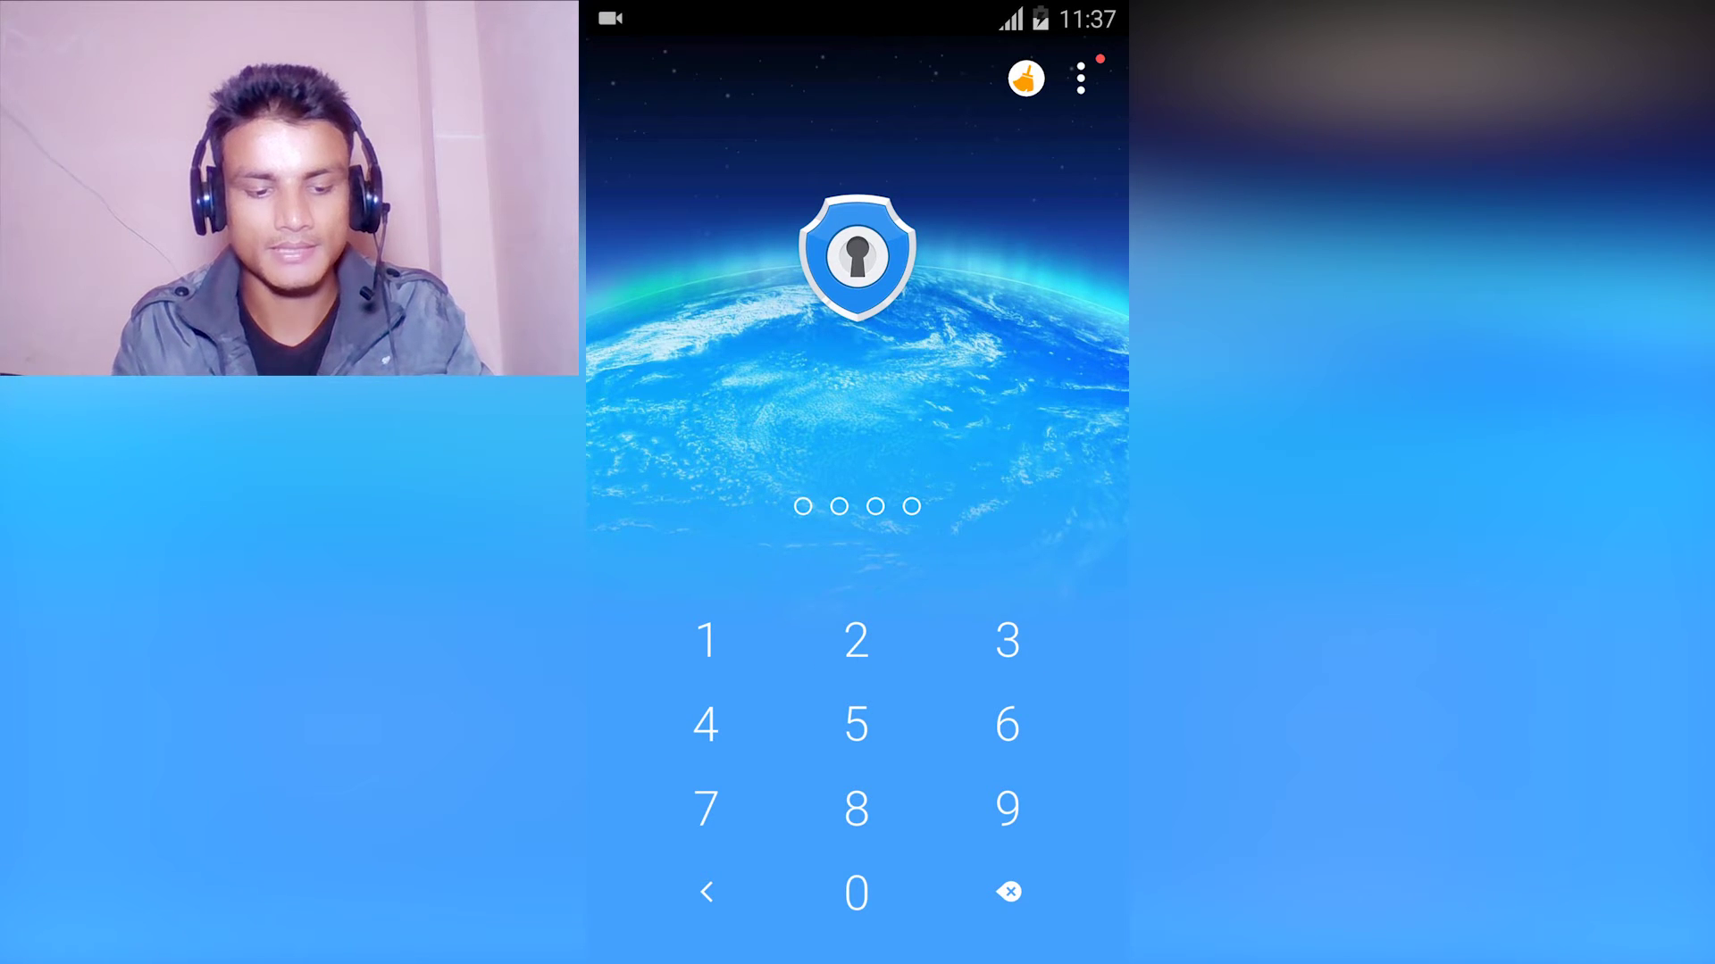
click(705, 641)
click(857, 641)
click(1006, 641)
click(706, 724)
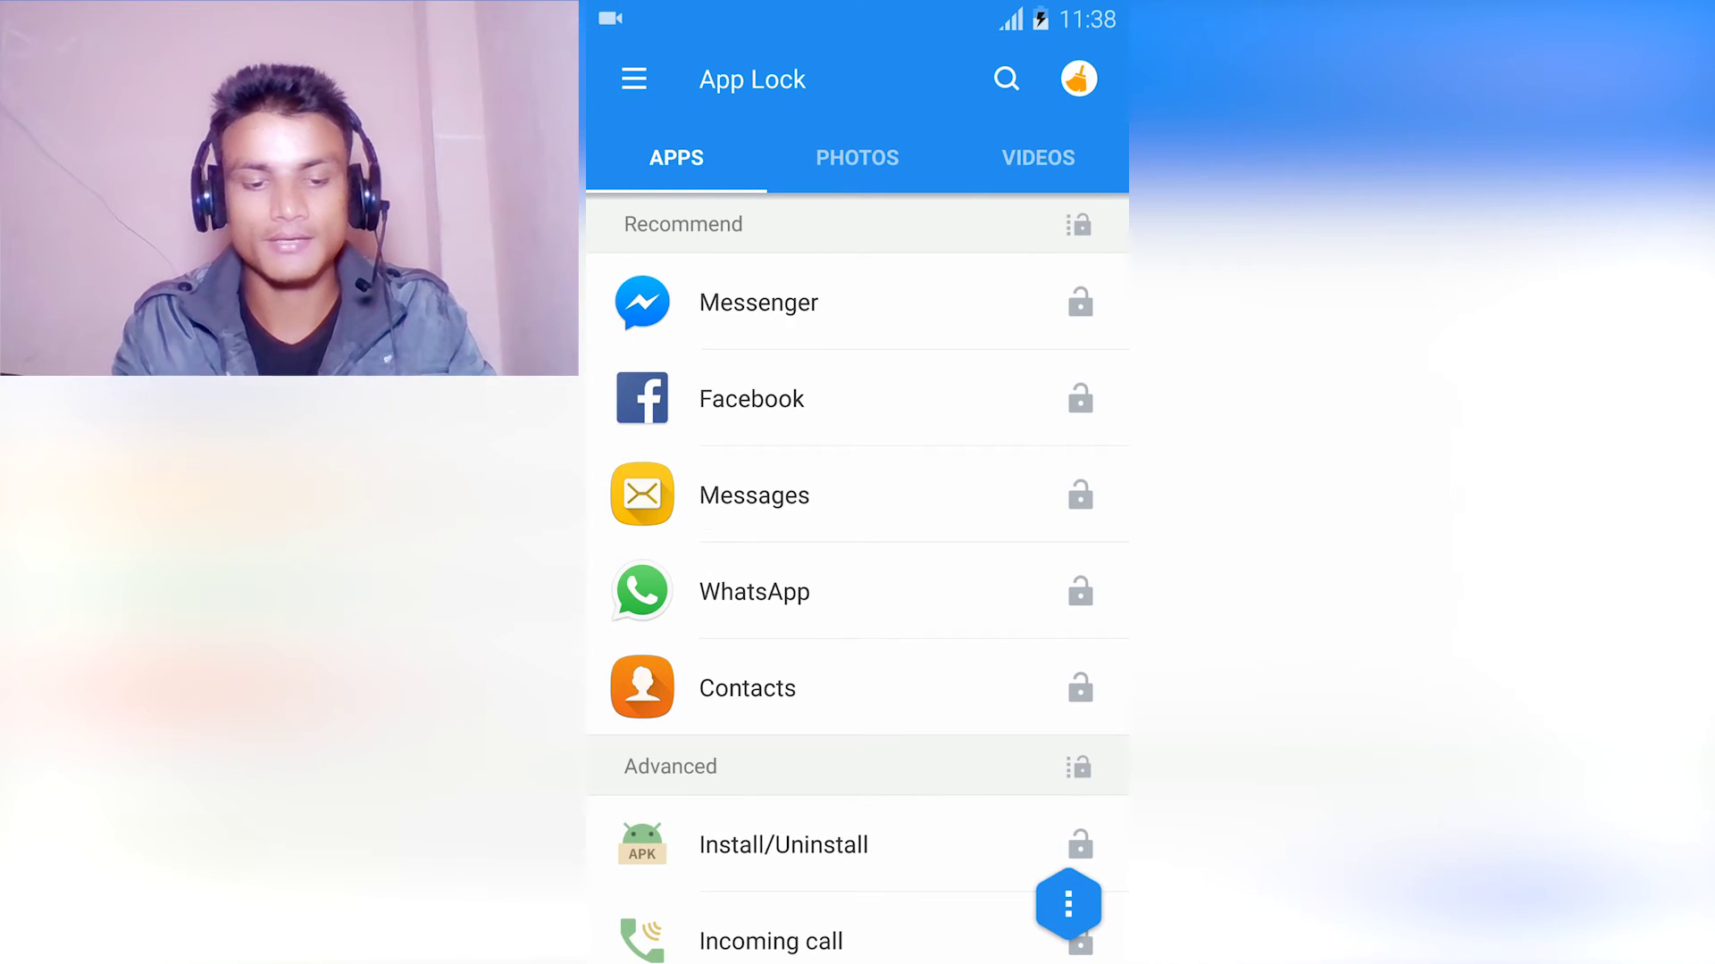
Step: Toggle Messenger's lock on and off twice, leaving it unlocked, then view the photo vault
click(1081, 303)
click(1081, 303)
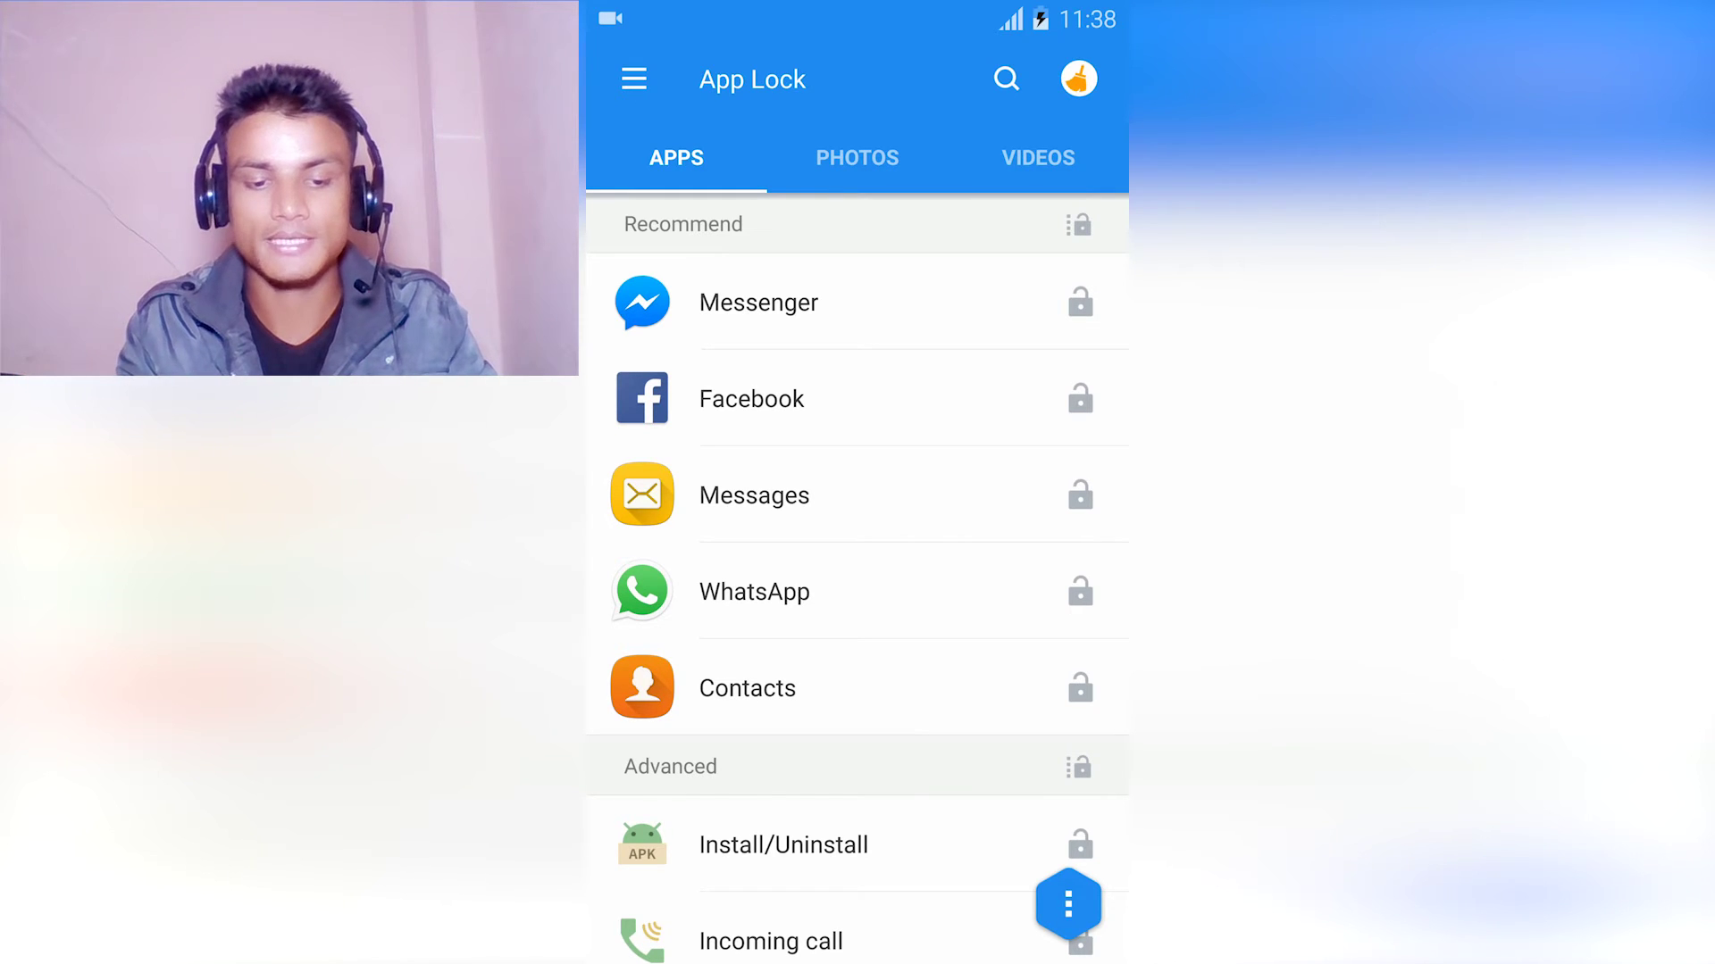
click(1080, 303)
click(1080, 303)
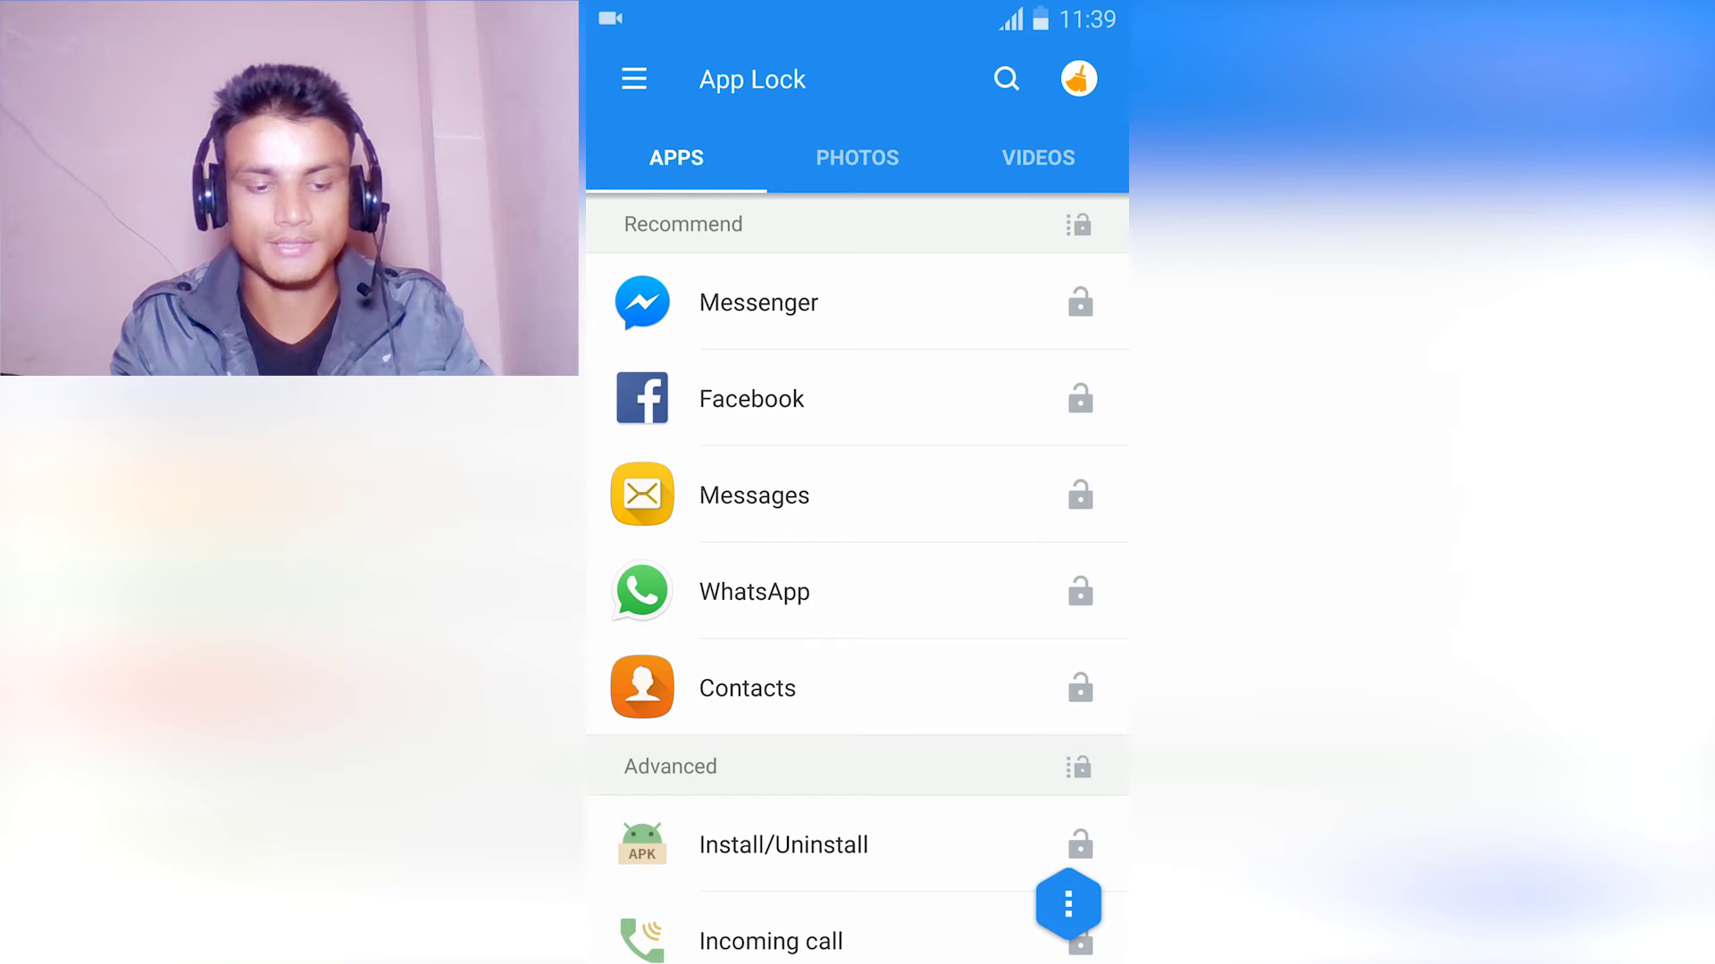
scroll(857, 577, down, 3)
scroll(857, 577, down, 4)
scroll(857, 576, up, 4)
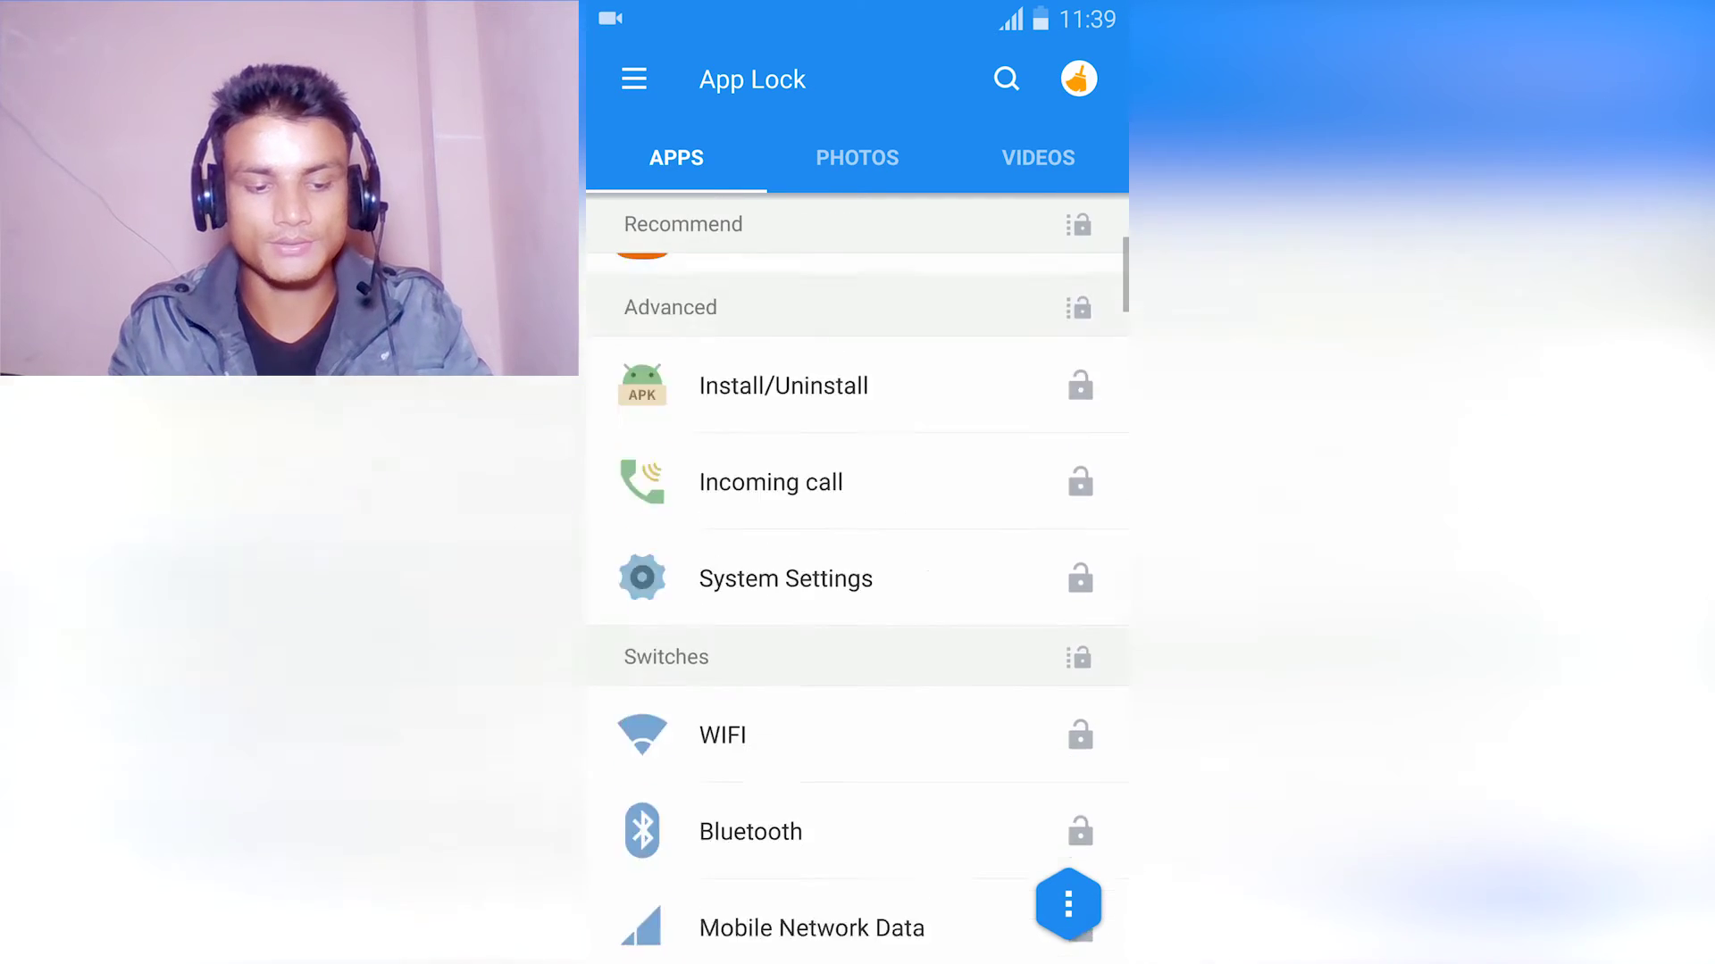
scroll(859, 576, up, 3)
scroll(858, 577, down, 4)
scroll(857, 576, down, 2)
scroll(858, 576, down, 3)
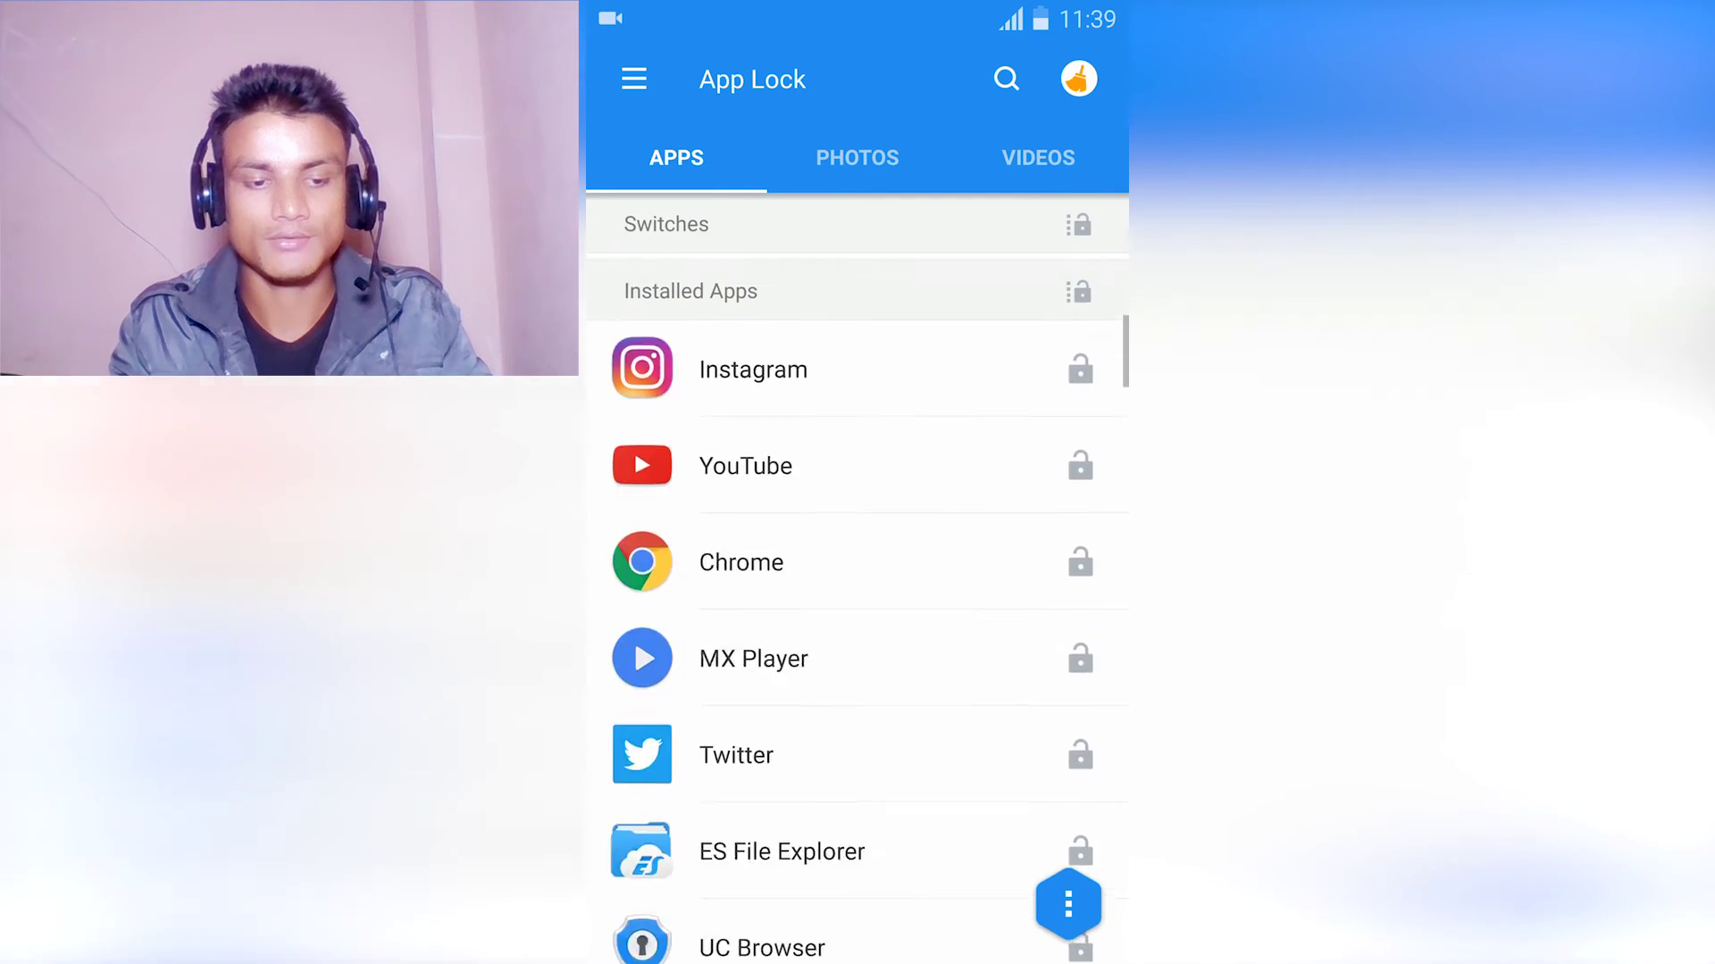
scroll(857, 576, down, 5)
scroll(857, 576, down, 3)
scroll(857, 577, up, 1)
scroll(859, 576, up, 6)
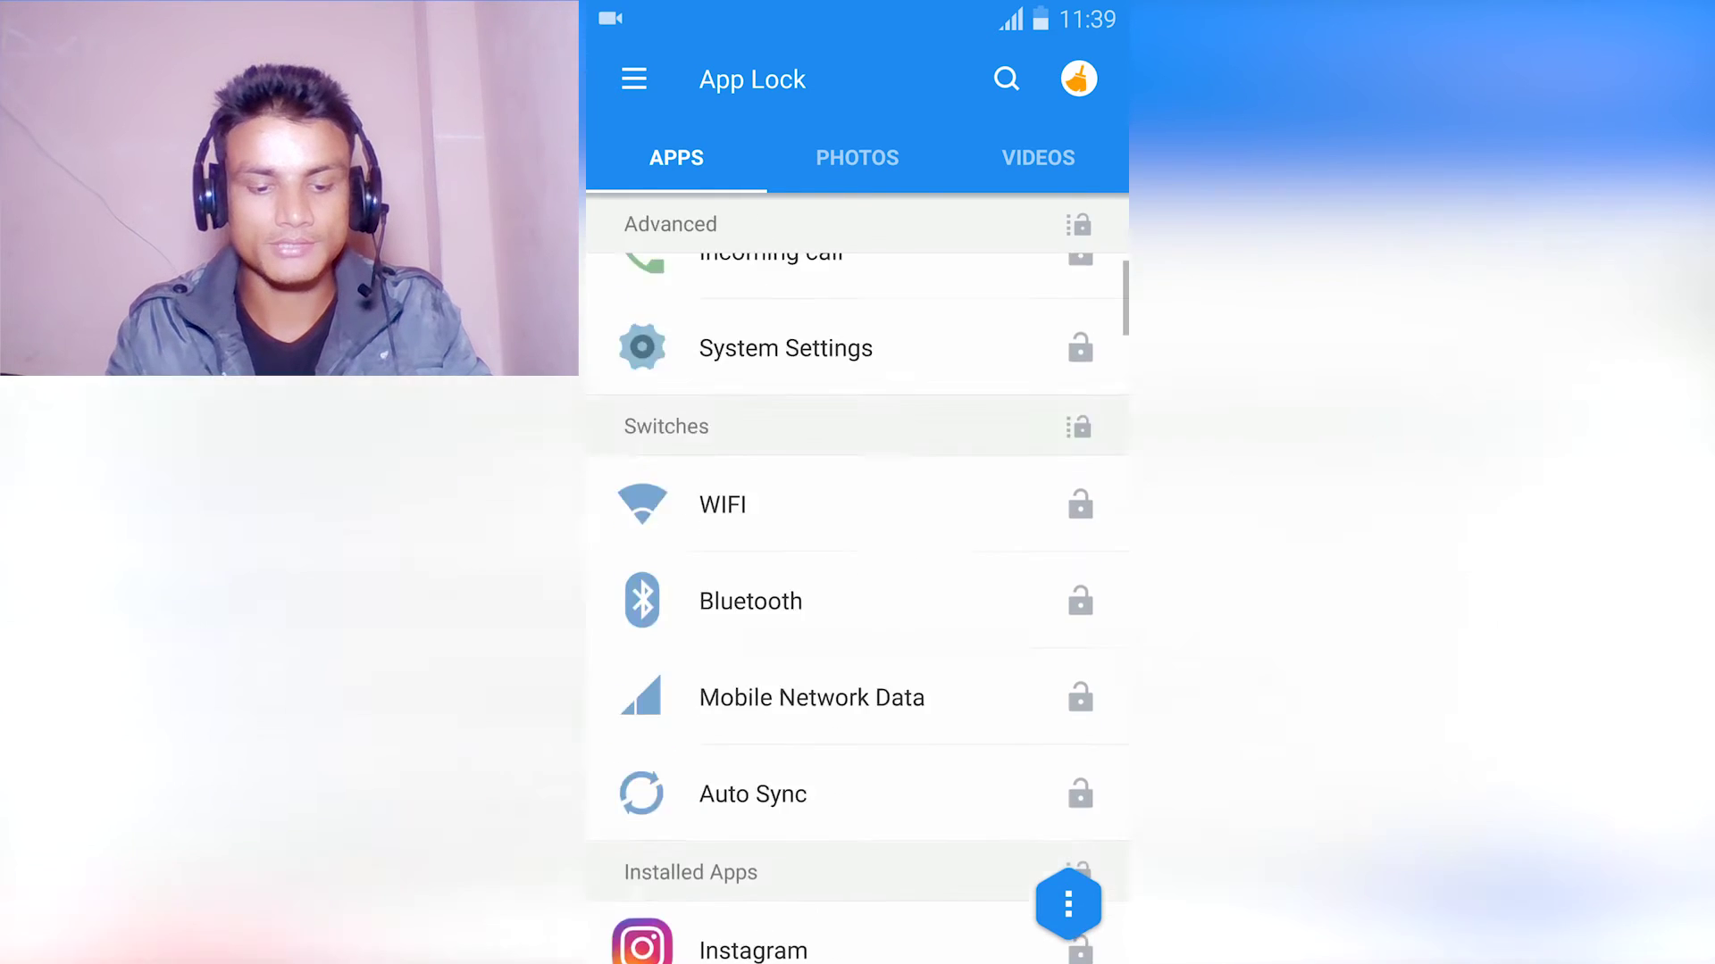
scroll(857, 576, up, 4)
click(857, 157)
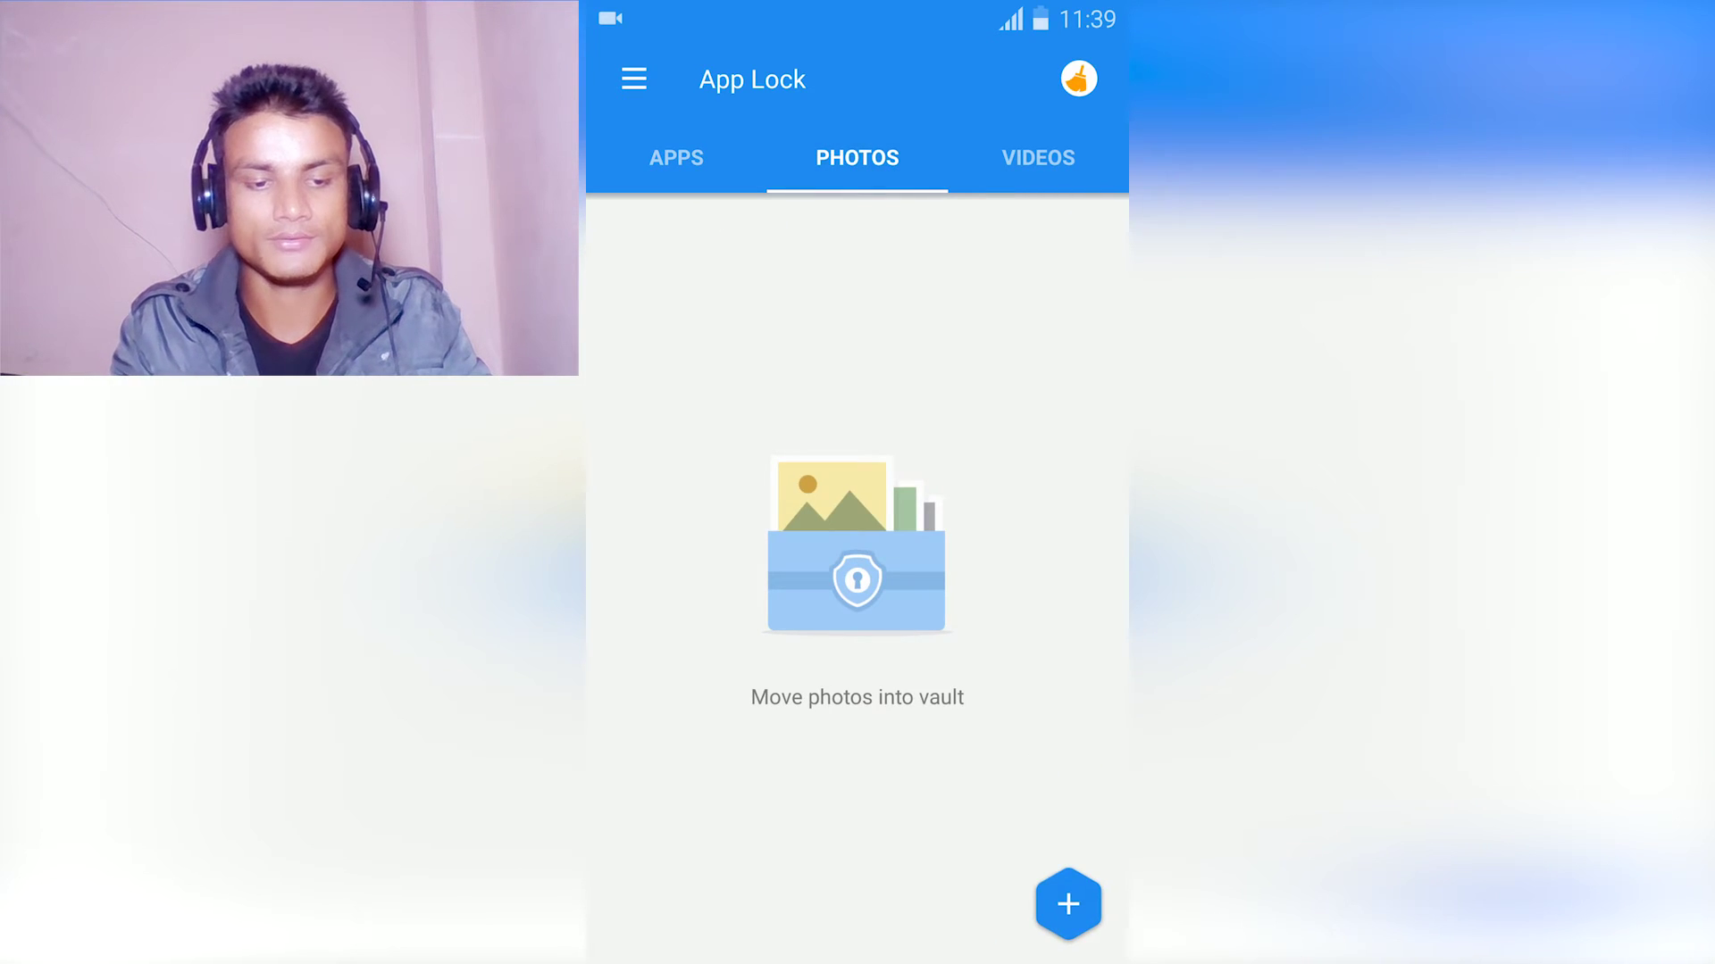
Step: Add the first two photos from the Camera album to the photo vault
click(1068, 904)
click(719, 249)
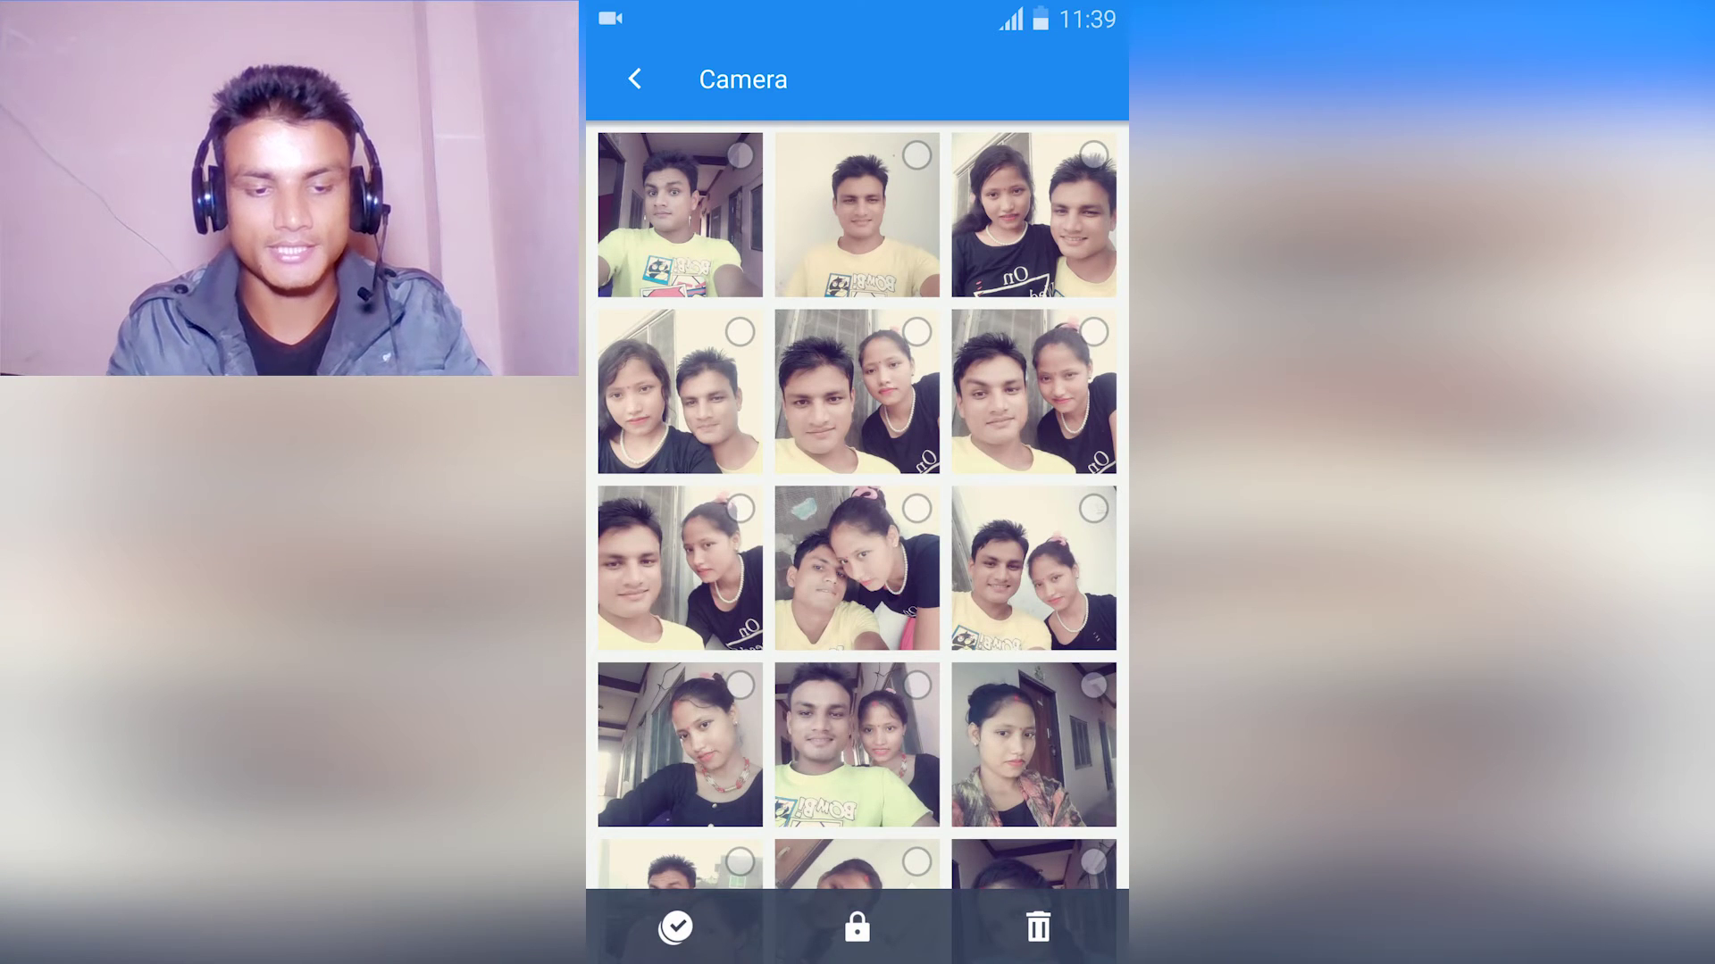
click(739, 155)
click(917, 155)
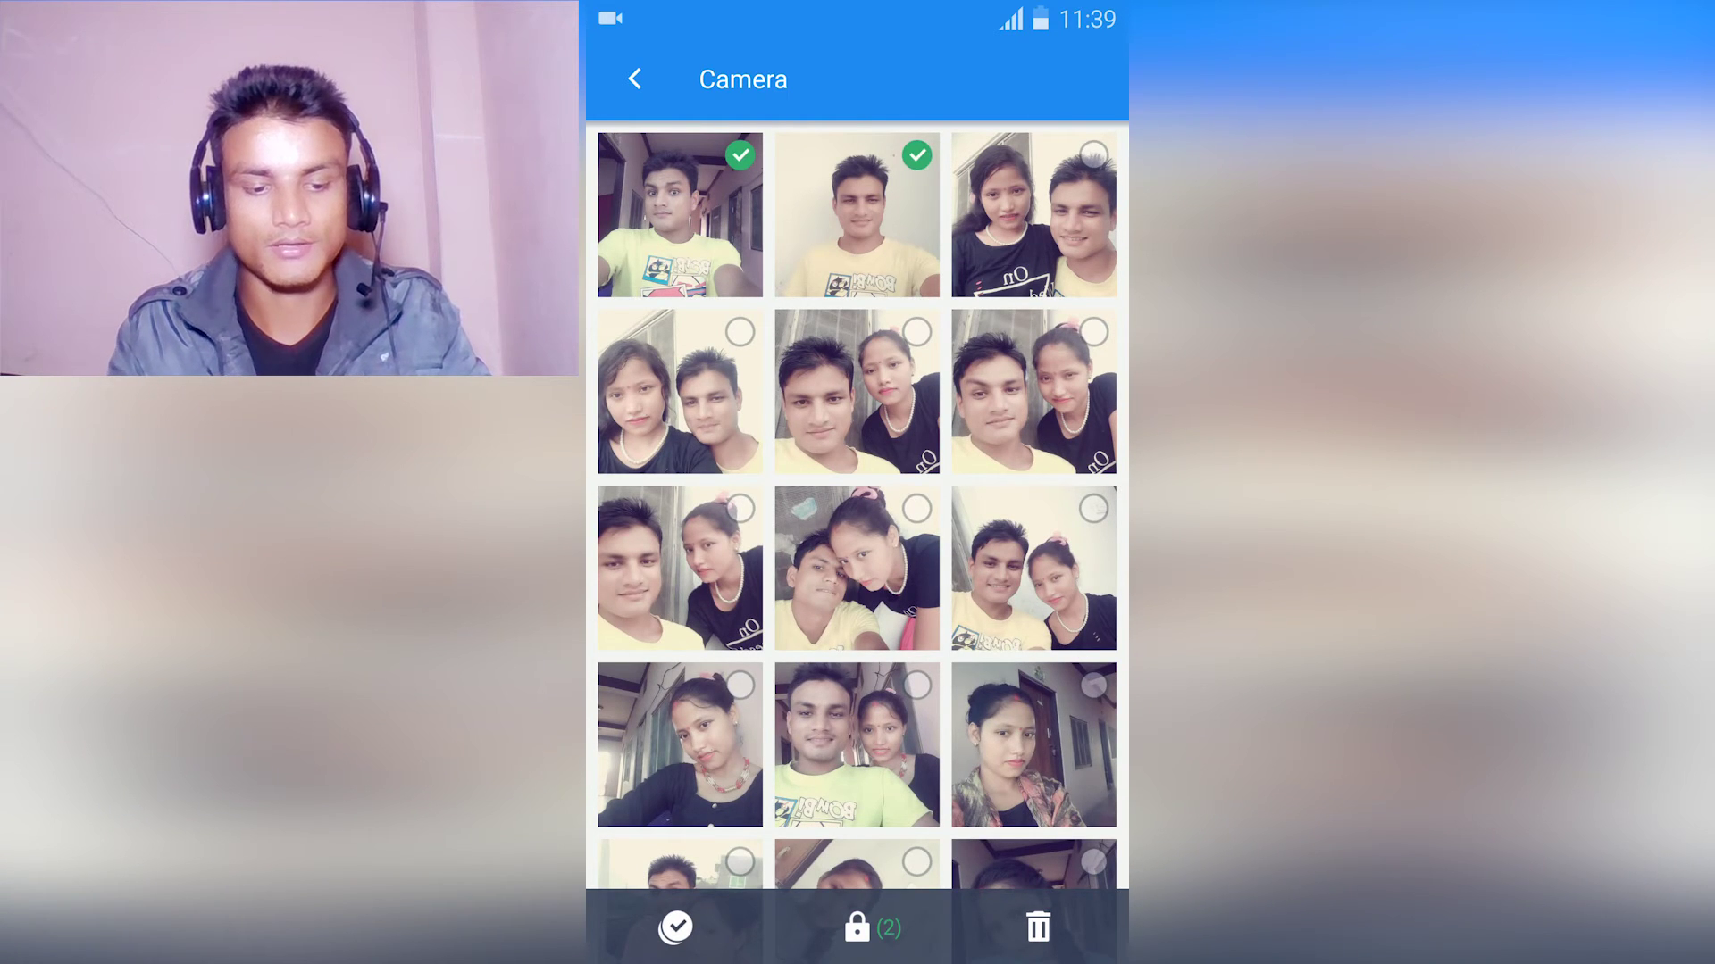
click(857, 928)
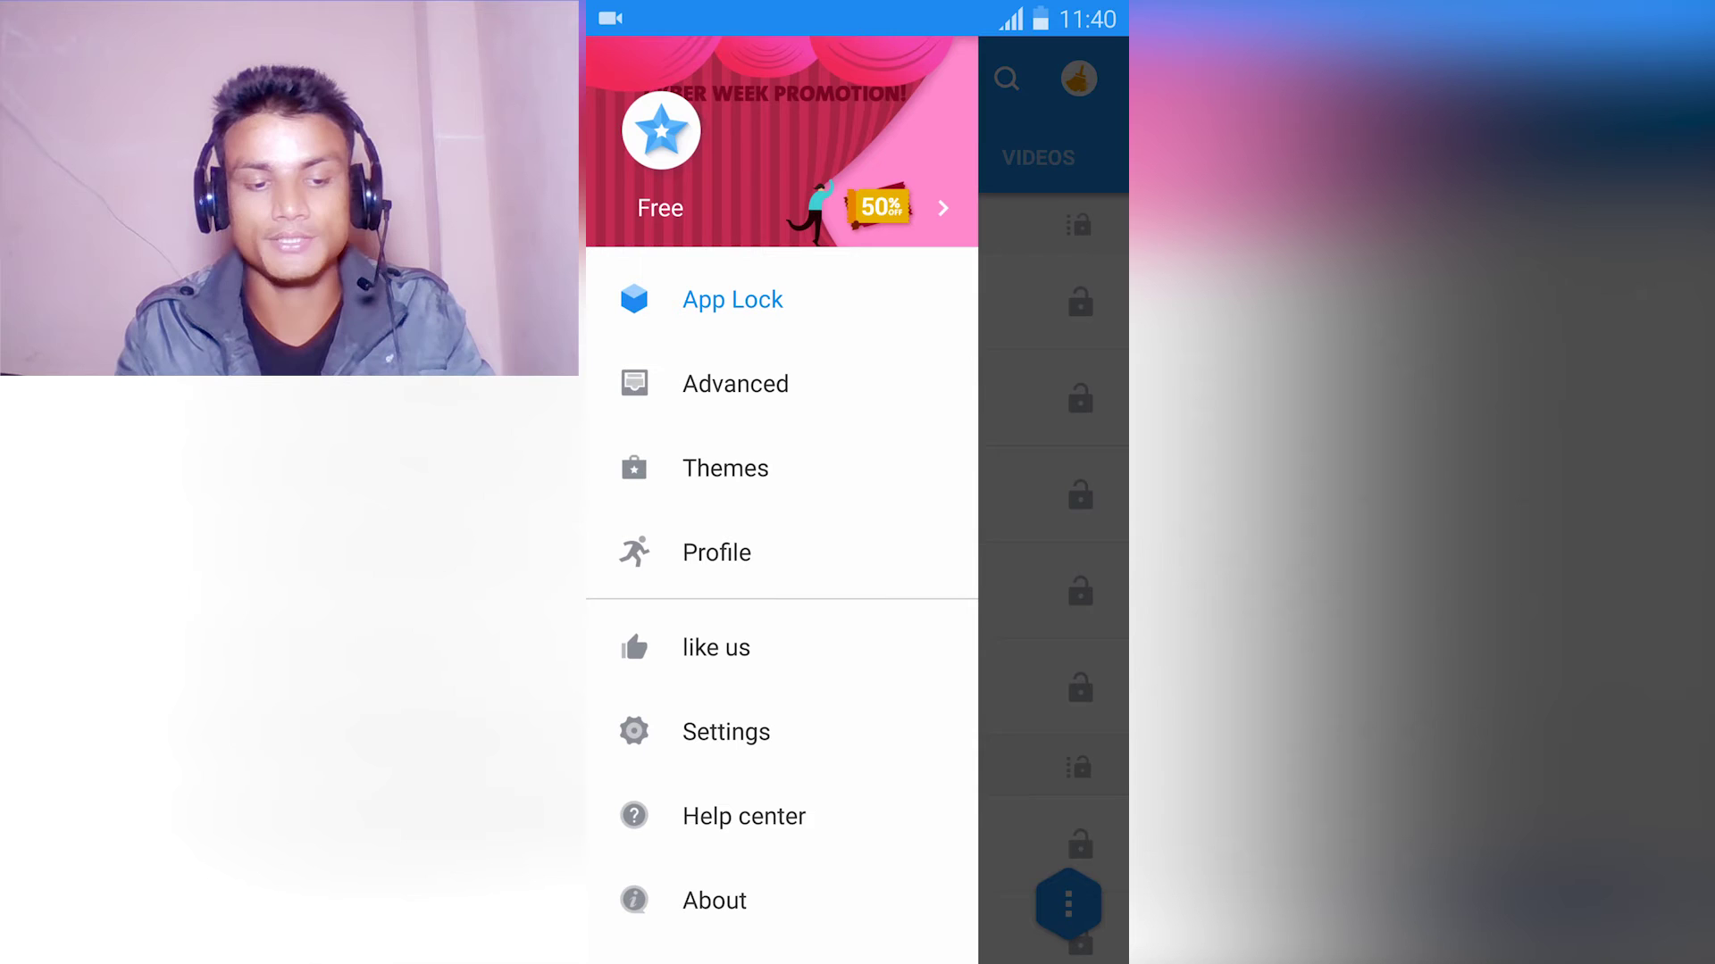
Step: Open the Advanced page and view Break-in Alert, then reopen the navigation menu
click(736, 383)
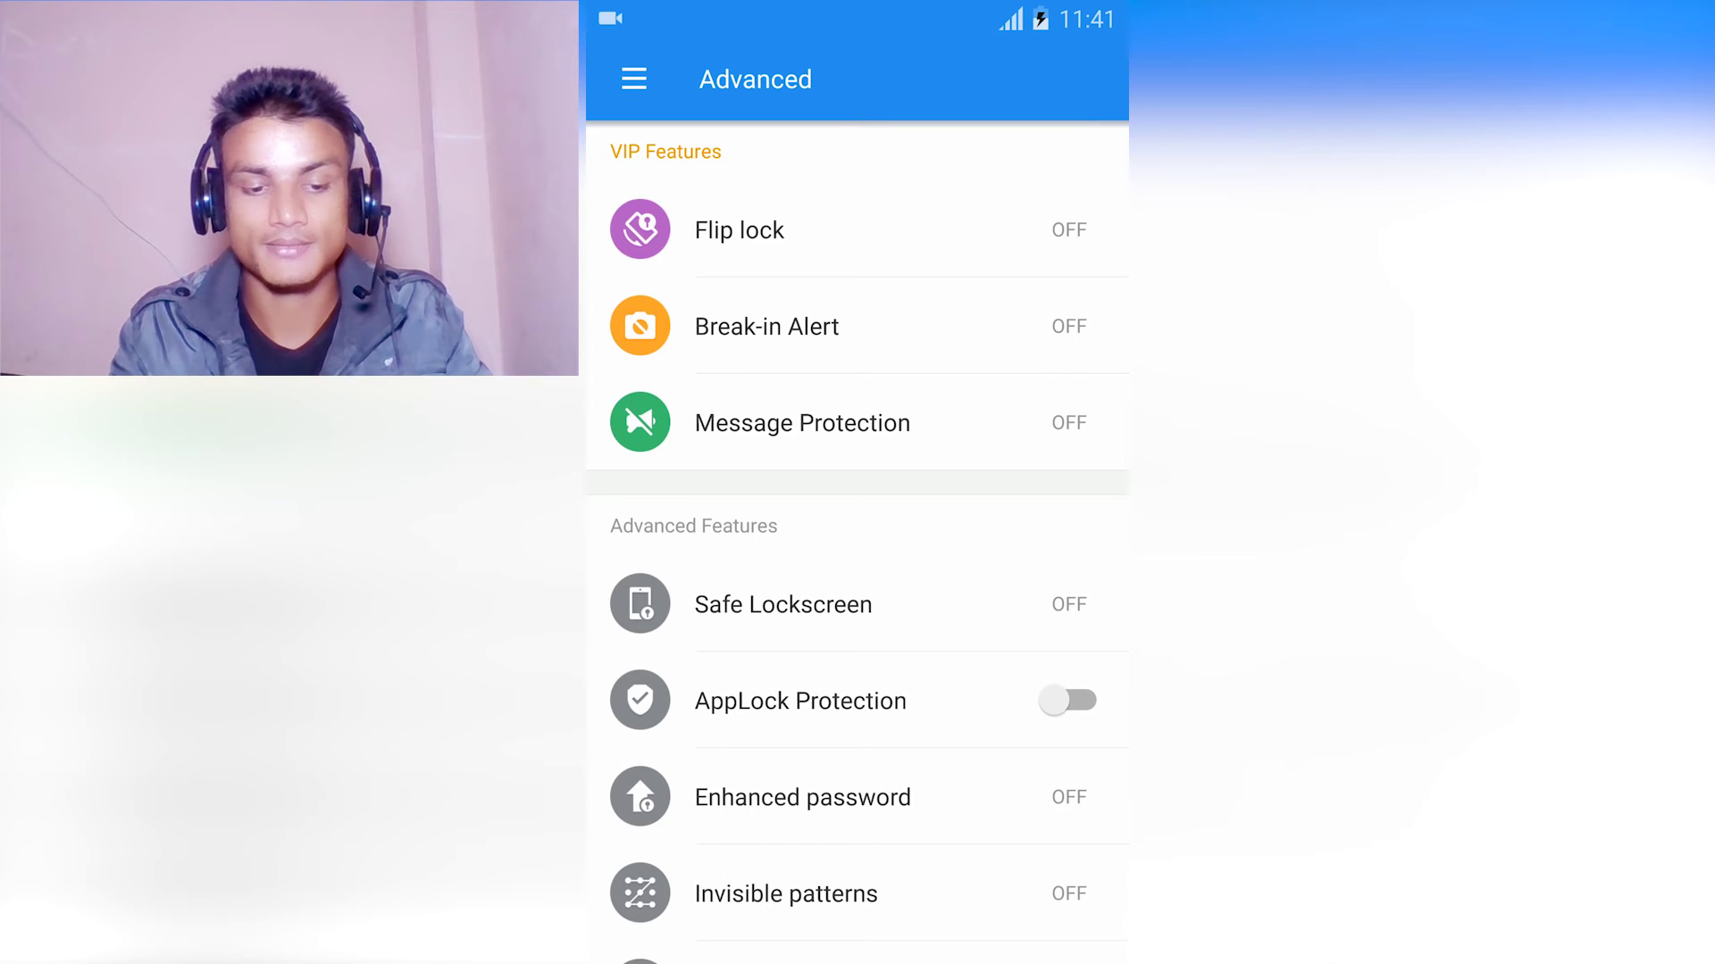
click(1032, 326)
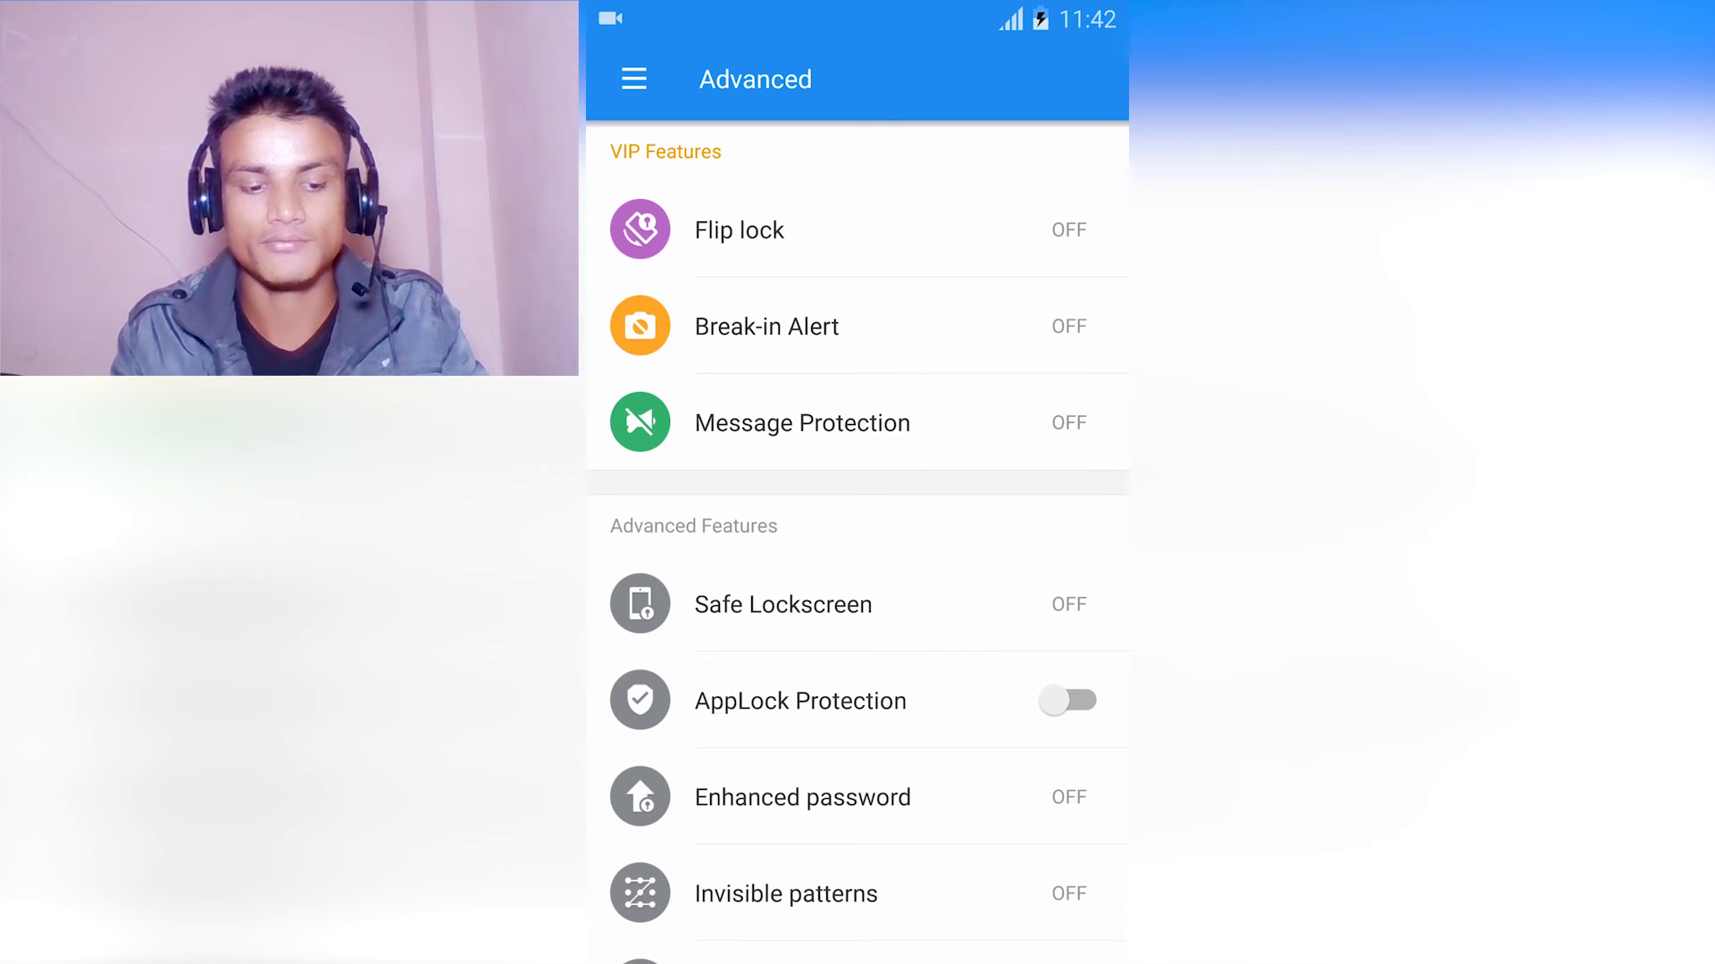
scroll(859, 536, down, 3)
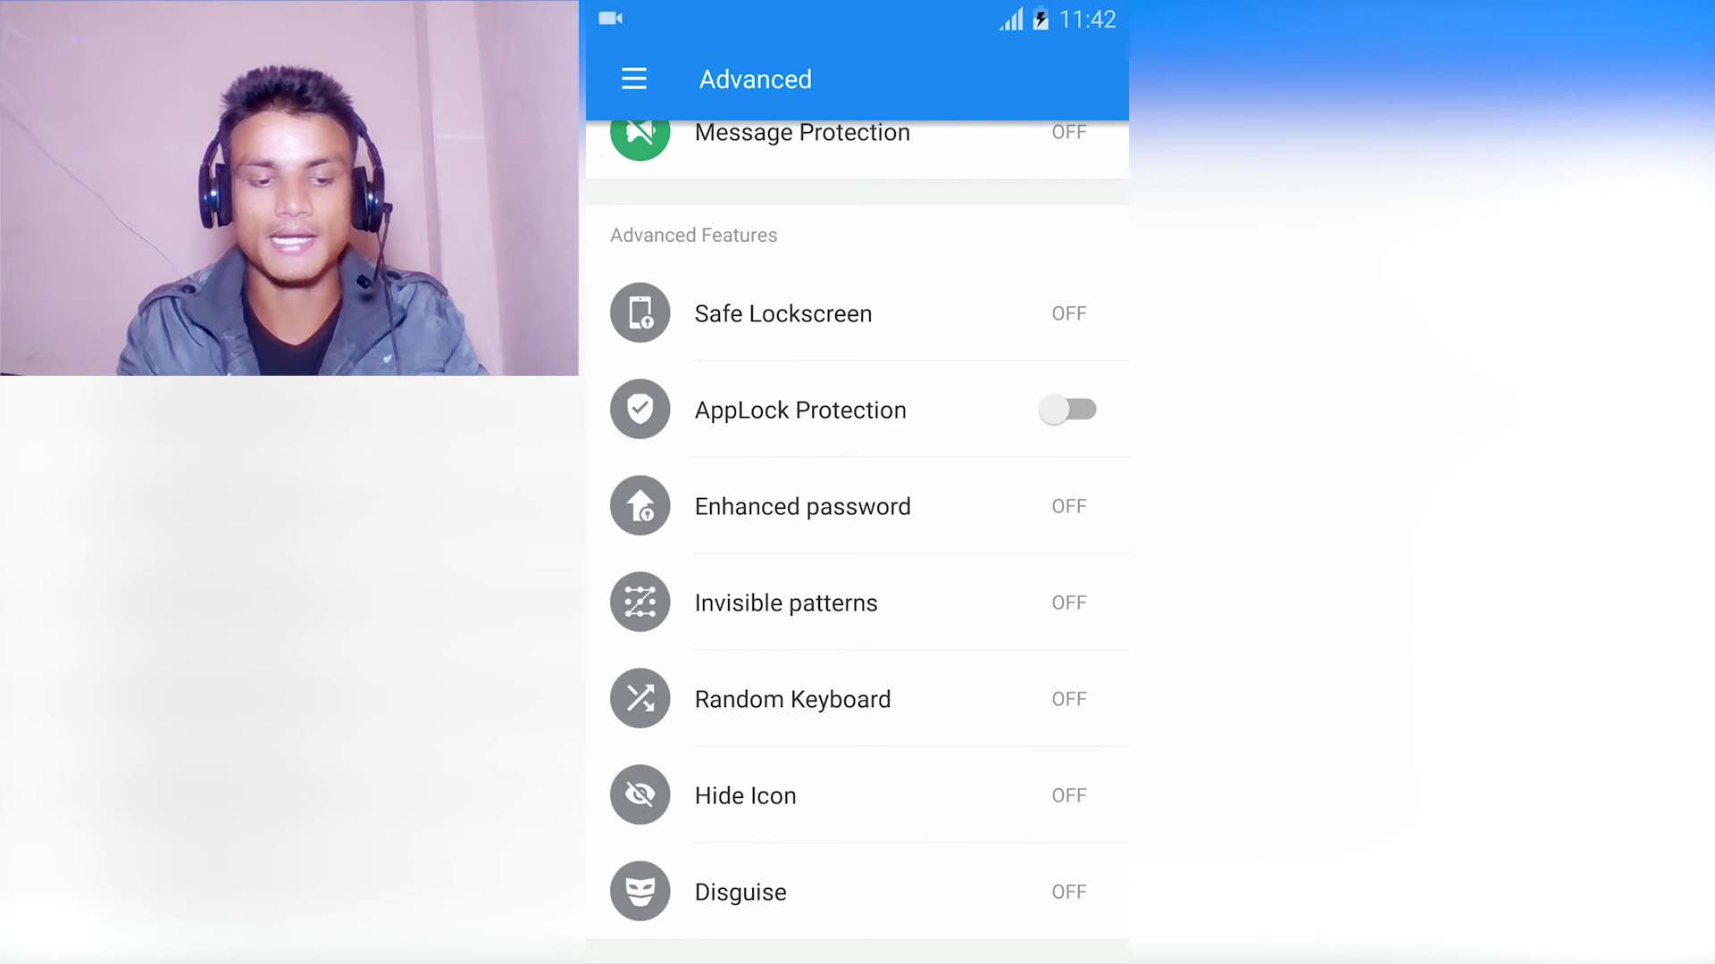
scroll(857, 536, down, 1)
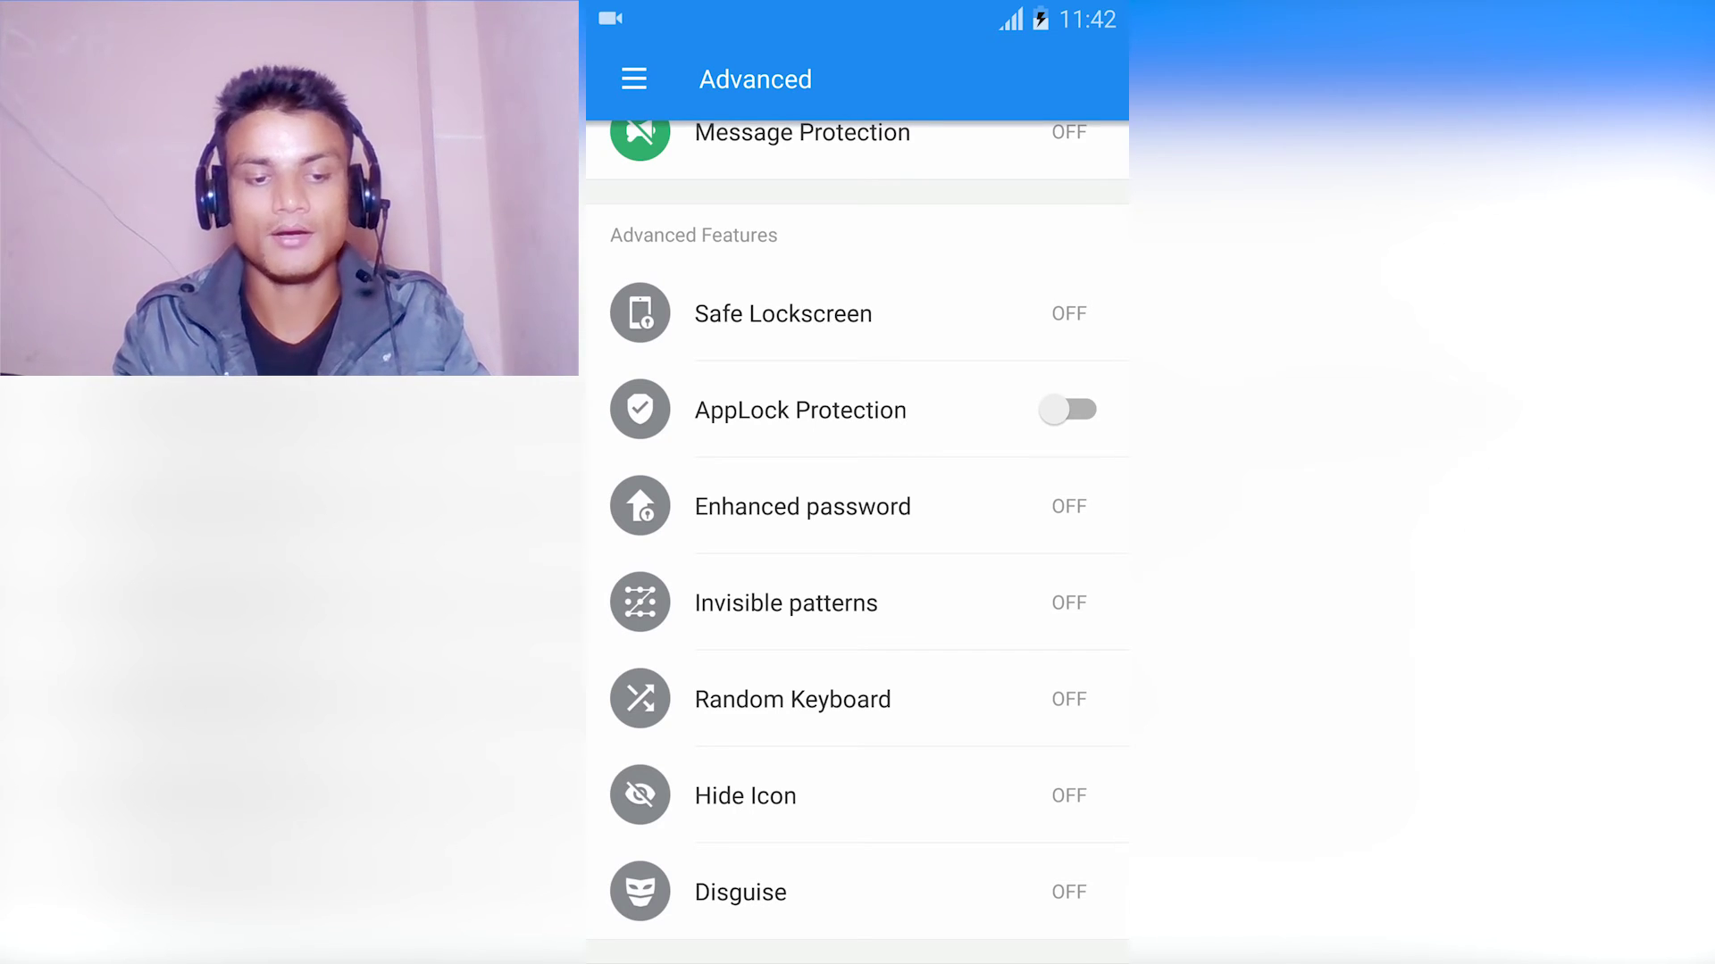
scroll(858, 536, up, 3)
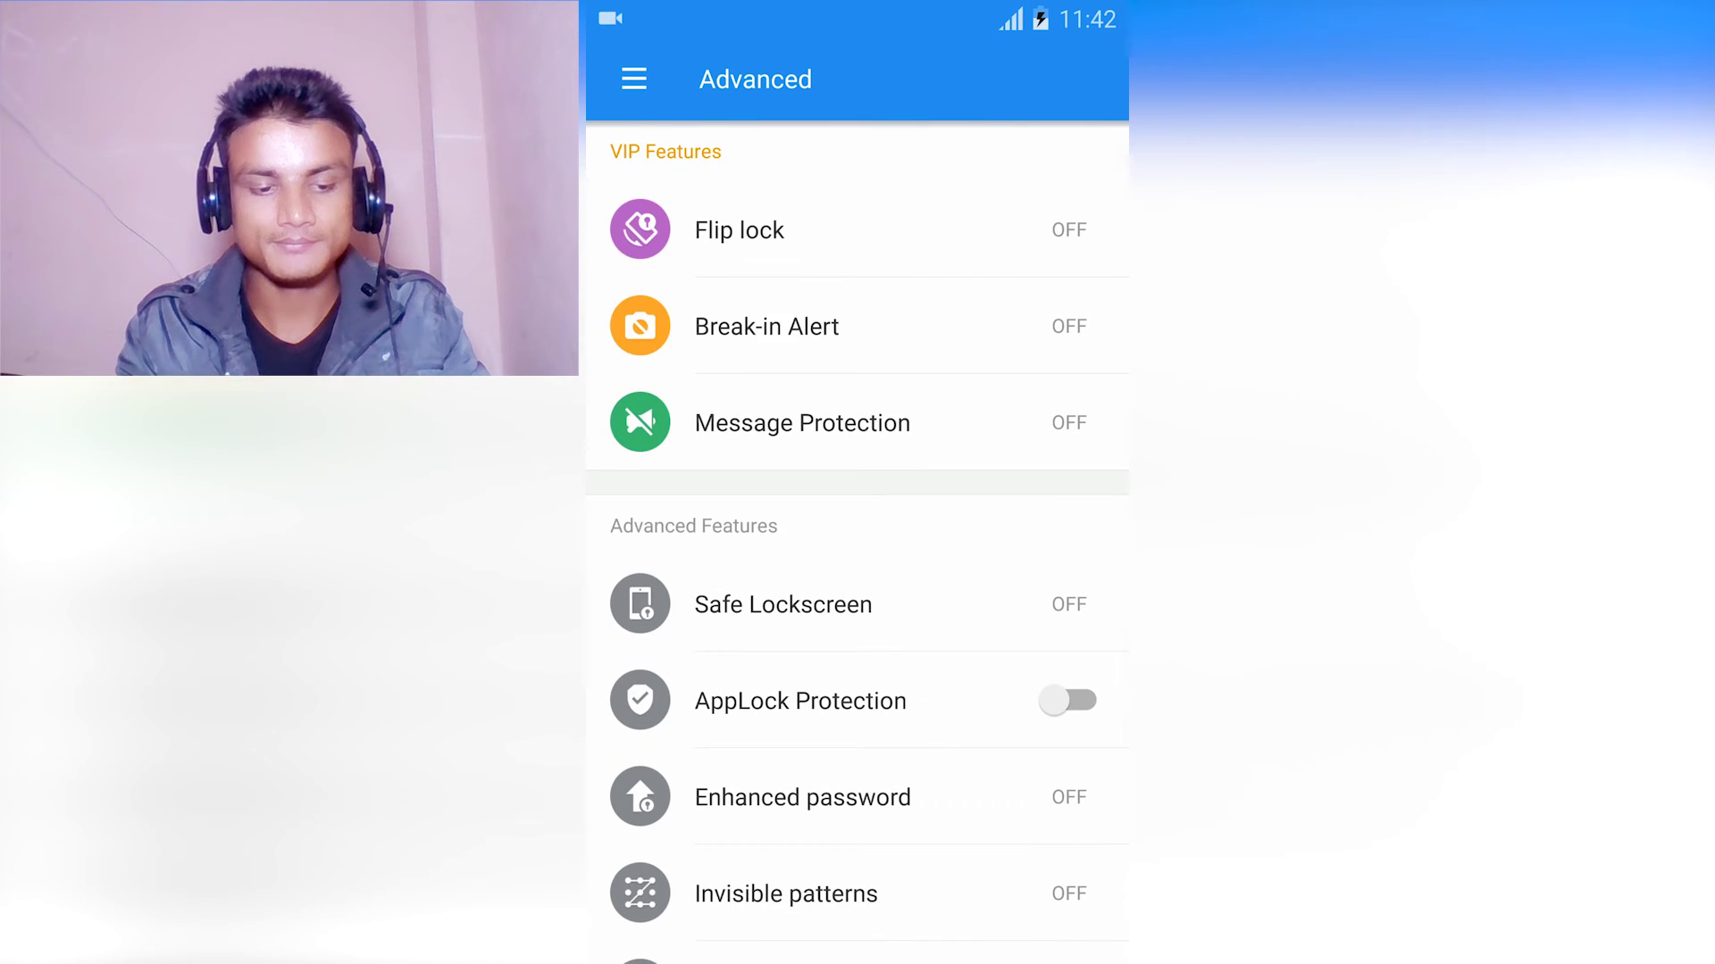
click(634, 79)
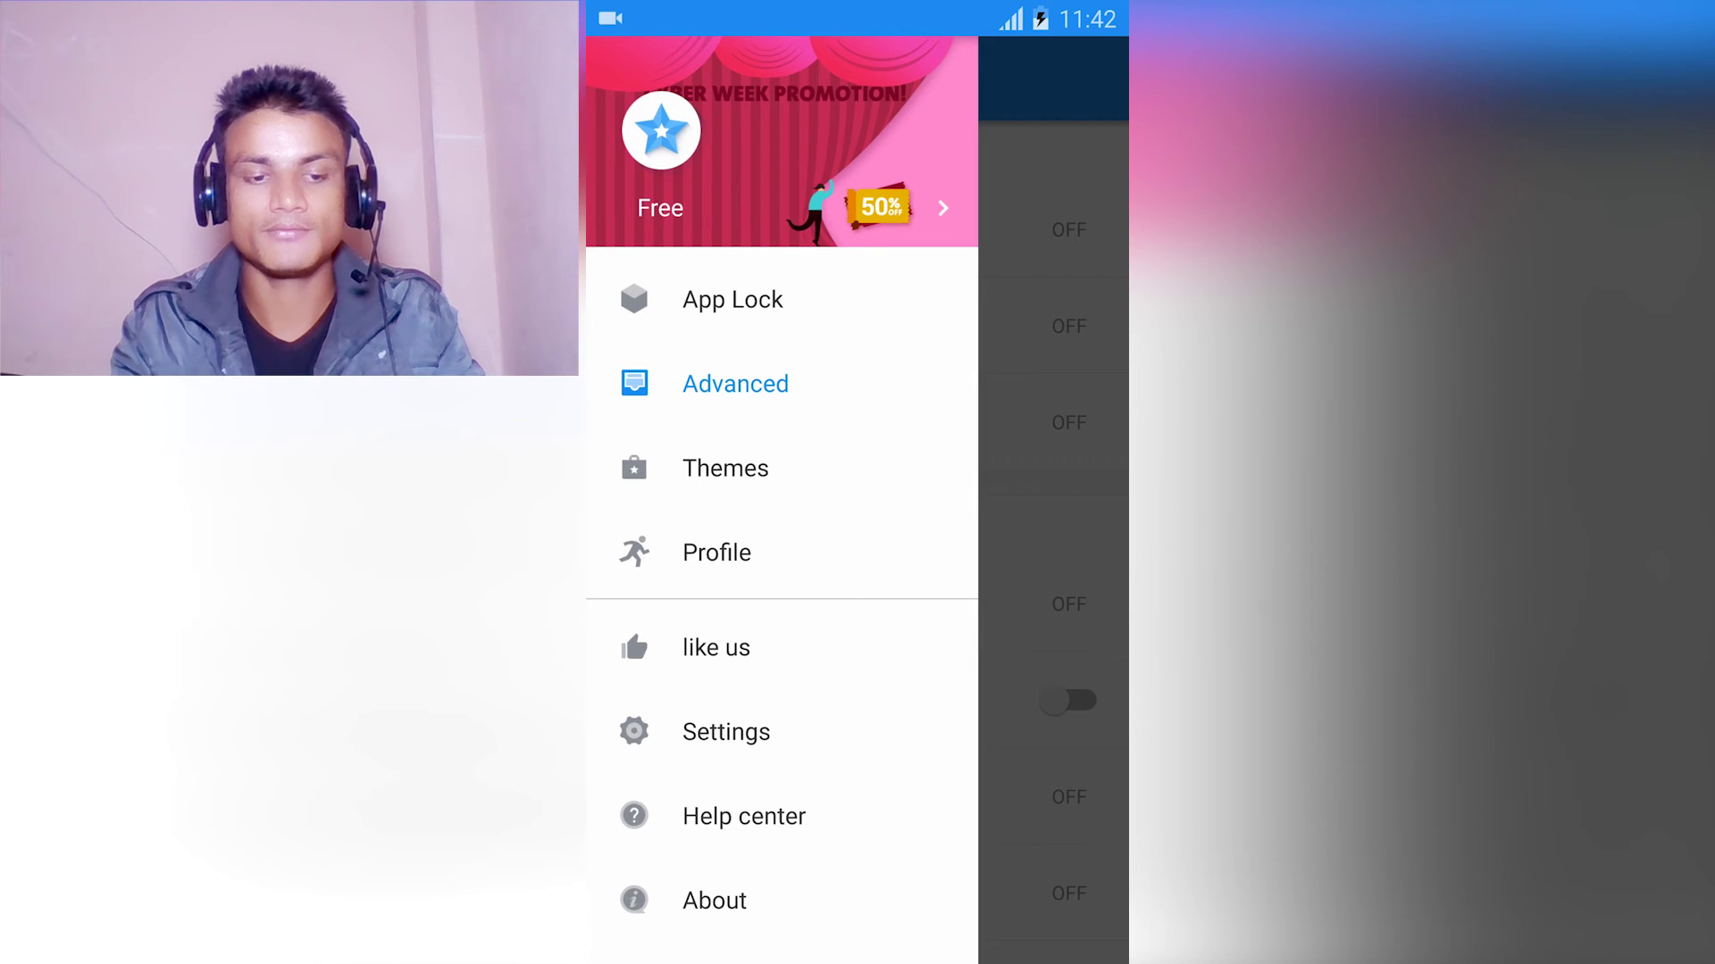
Step: Browse the Themes page and notification shade, then return to the App Lock list
click(725, 467)
mouse_move(858, 7)
mouse_down()
mouse_move(858, 482)
mouse_move(858, 40)
mouse_up()
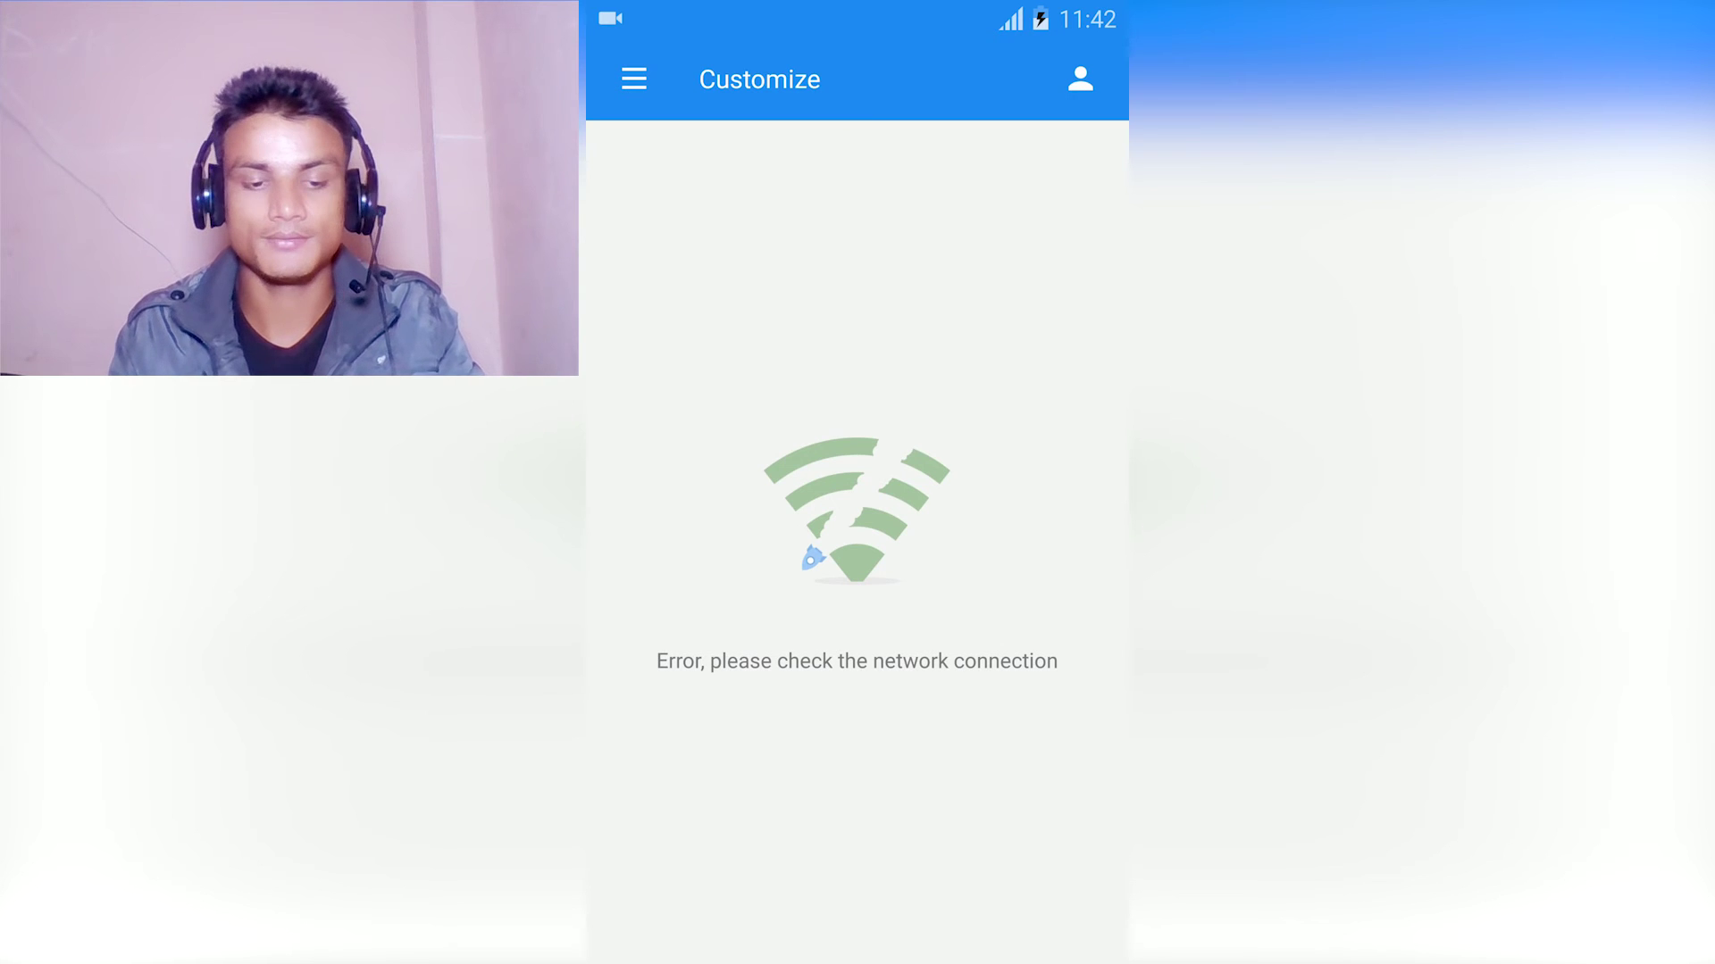
click(633, 79)
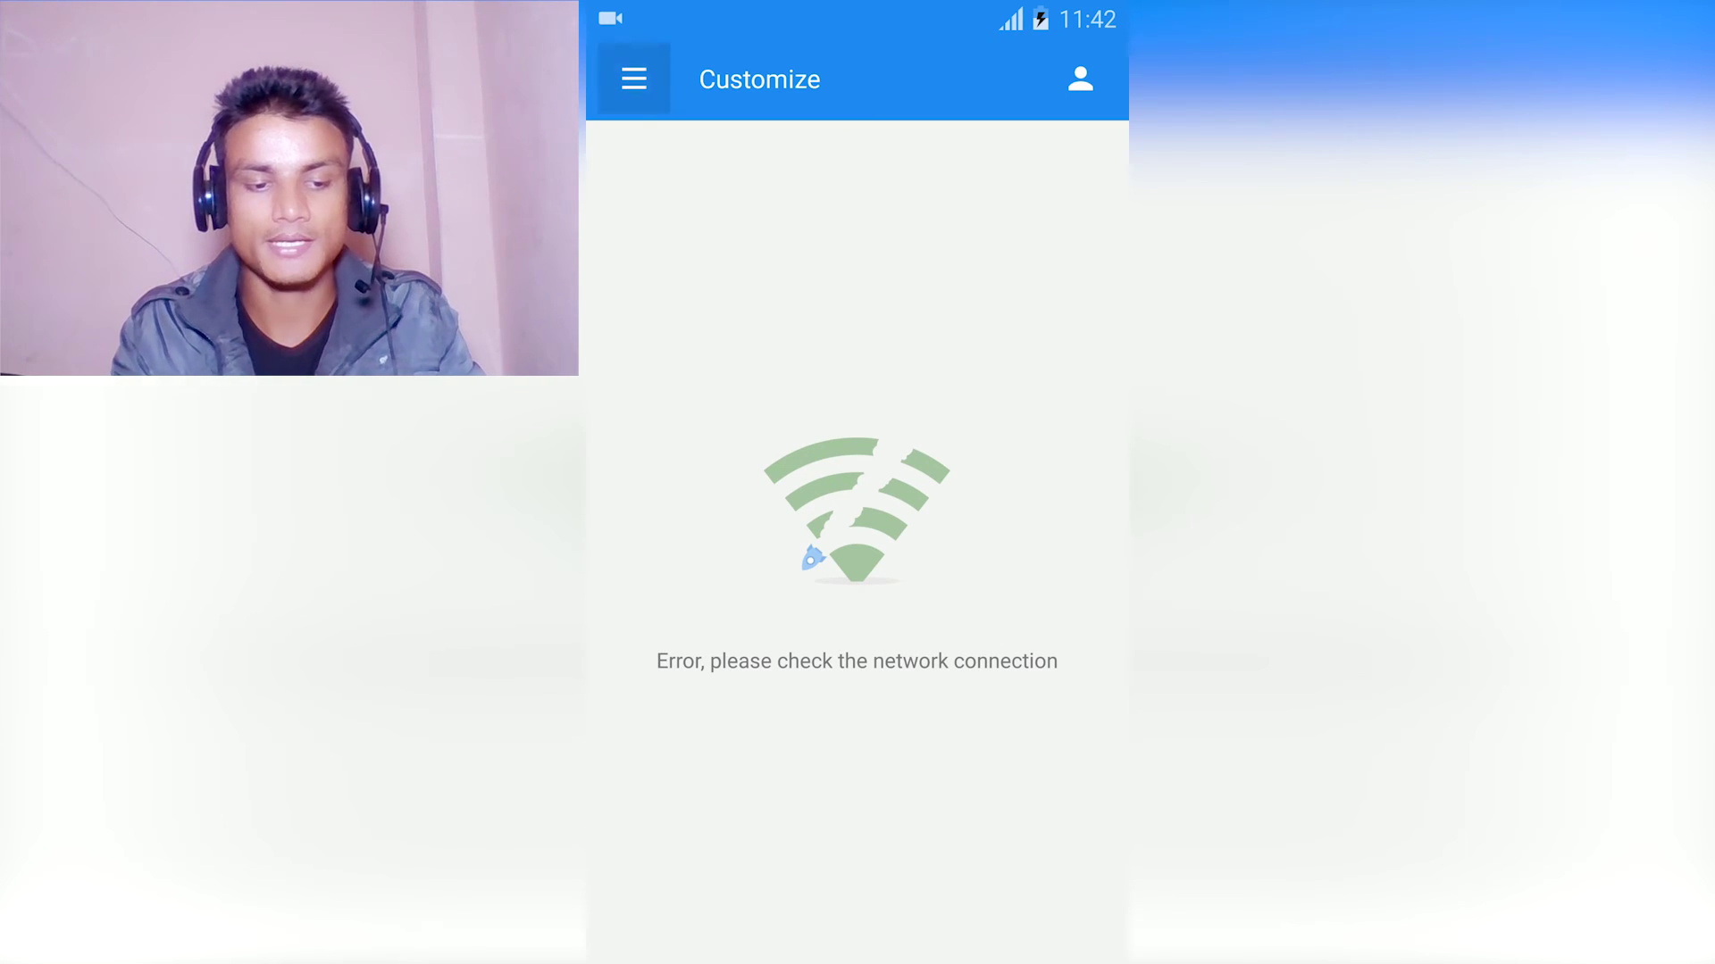
click(737, 297)
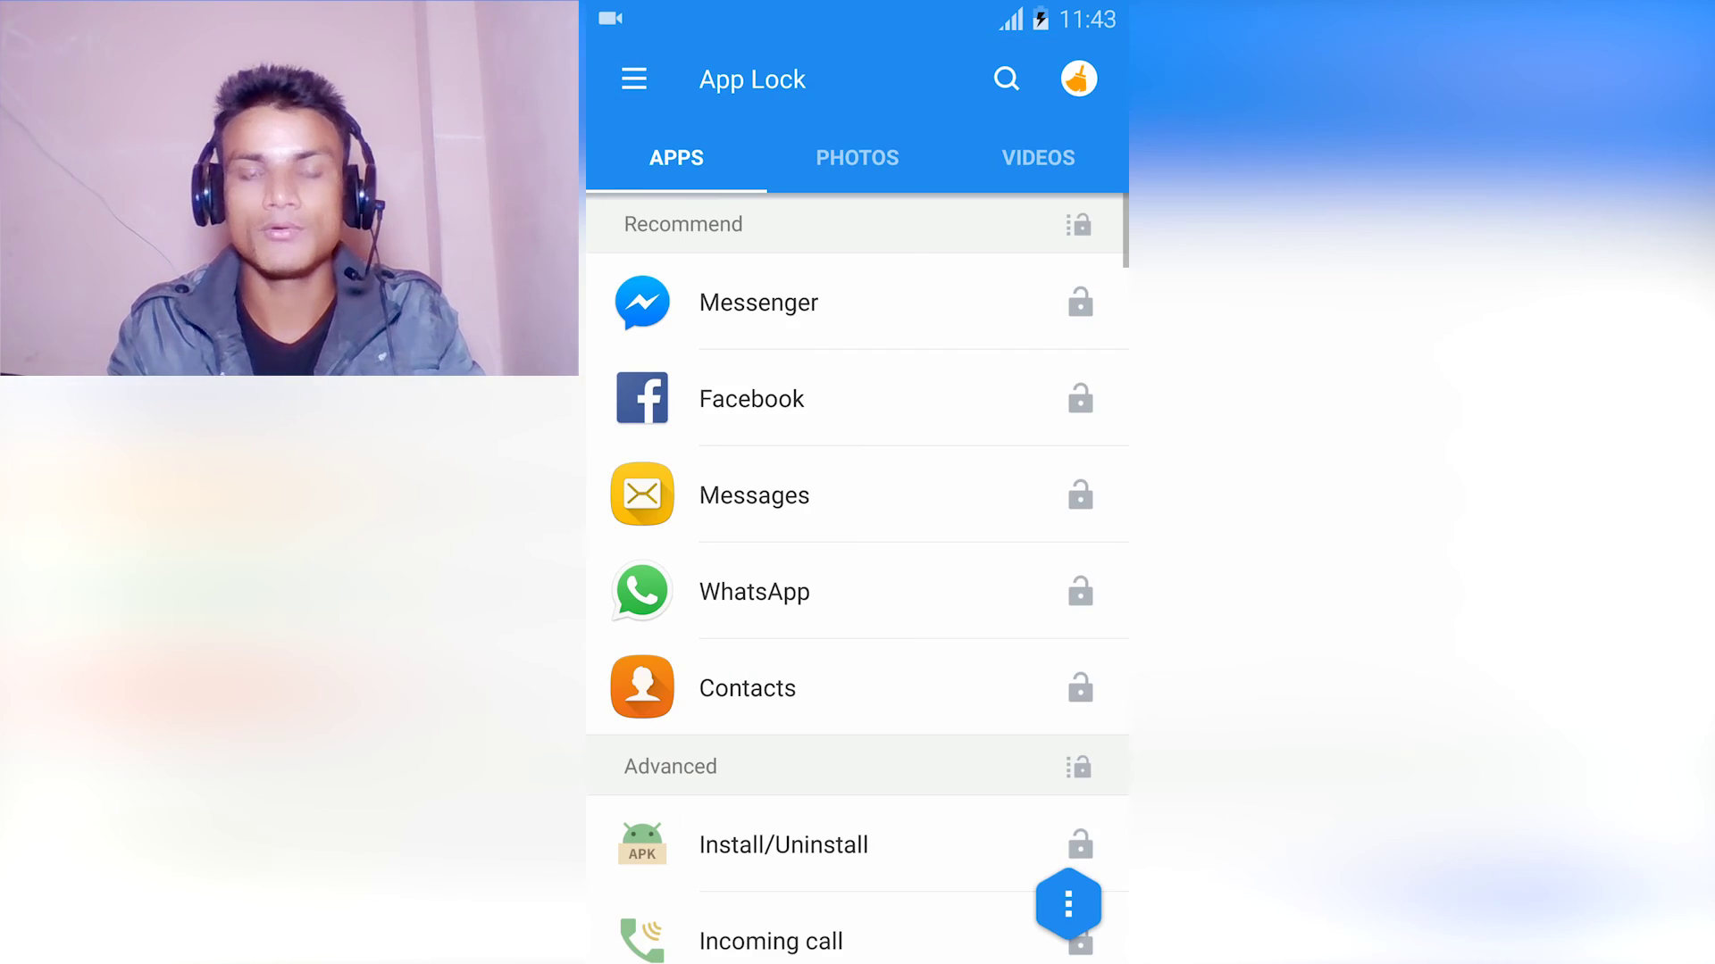
scroll(857, 577, down, 4)
scroll(857, 576, up, 4)
scroll(857, 576, down, 4)
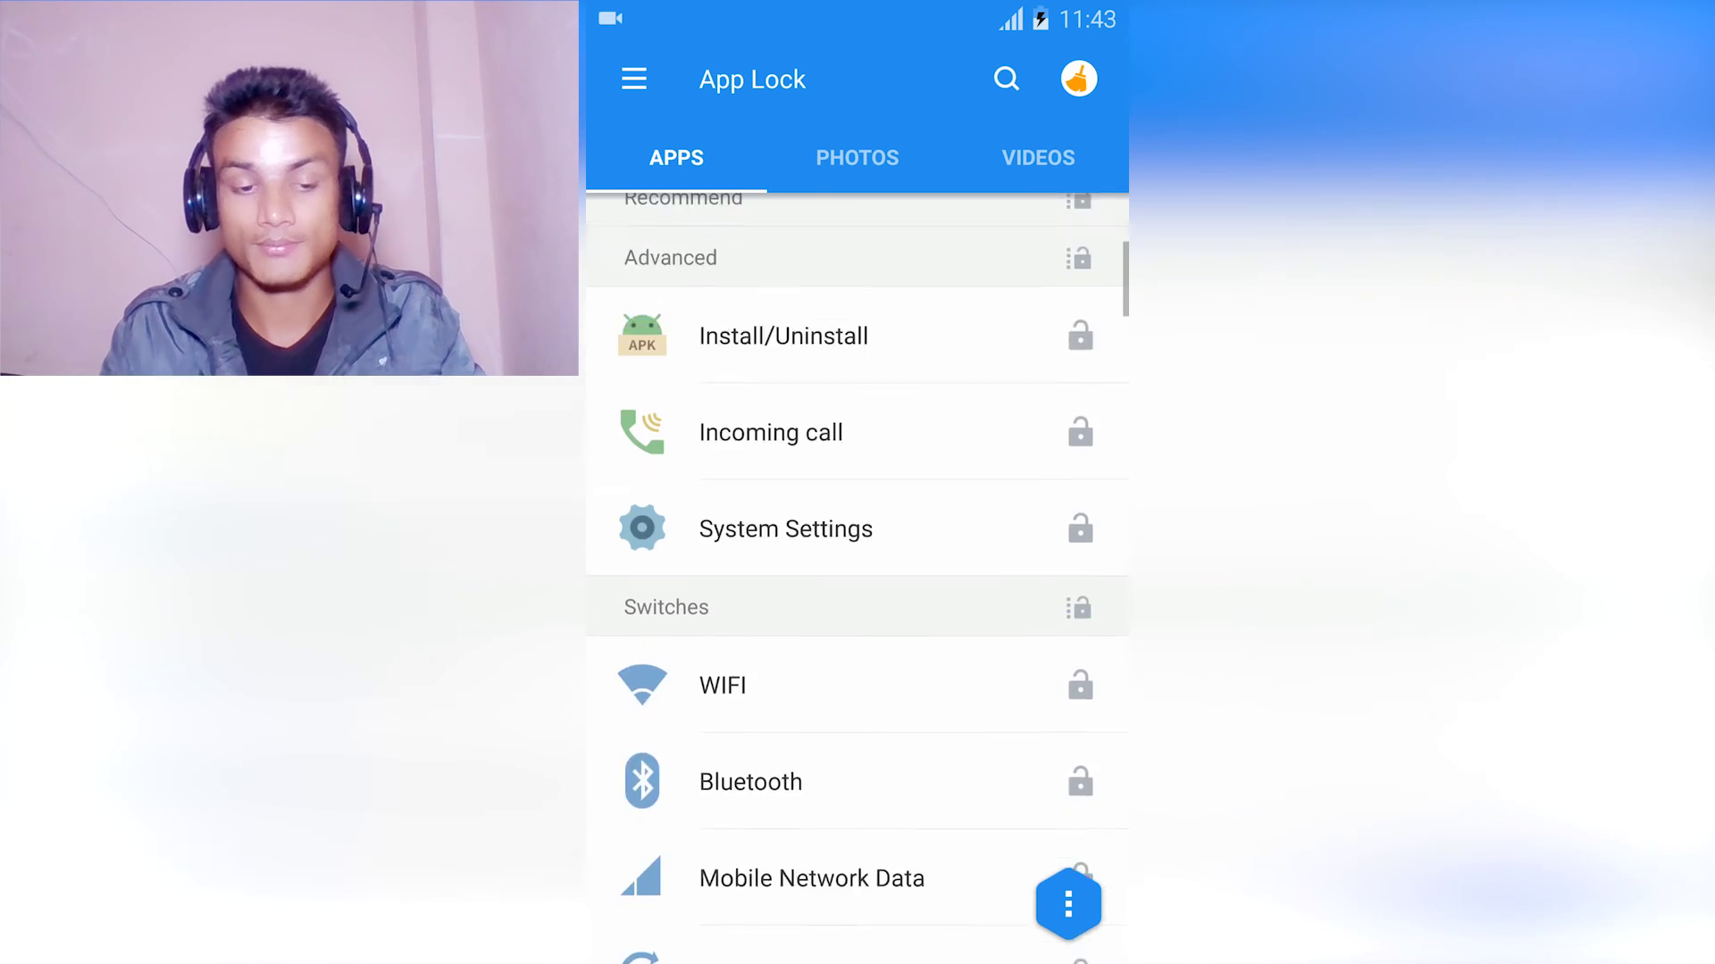
scroll(857, 576, down, 2)
scroll(858, 576, up, 5)
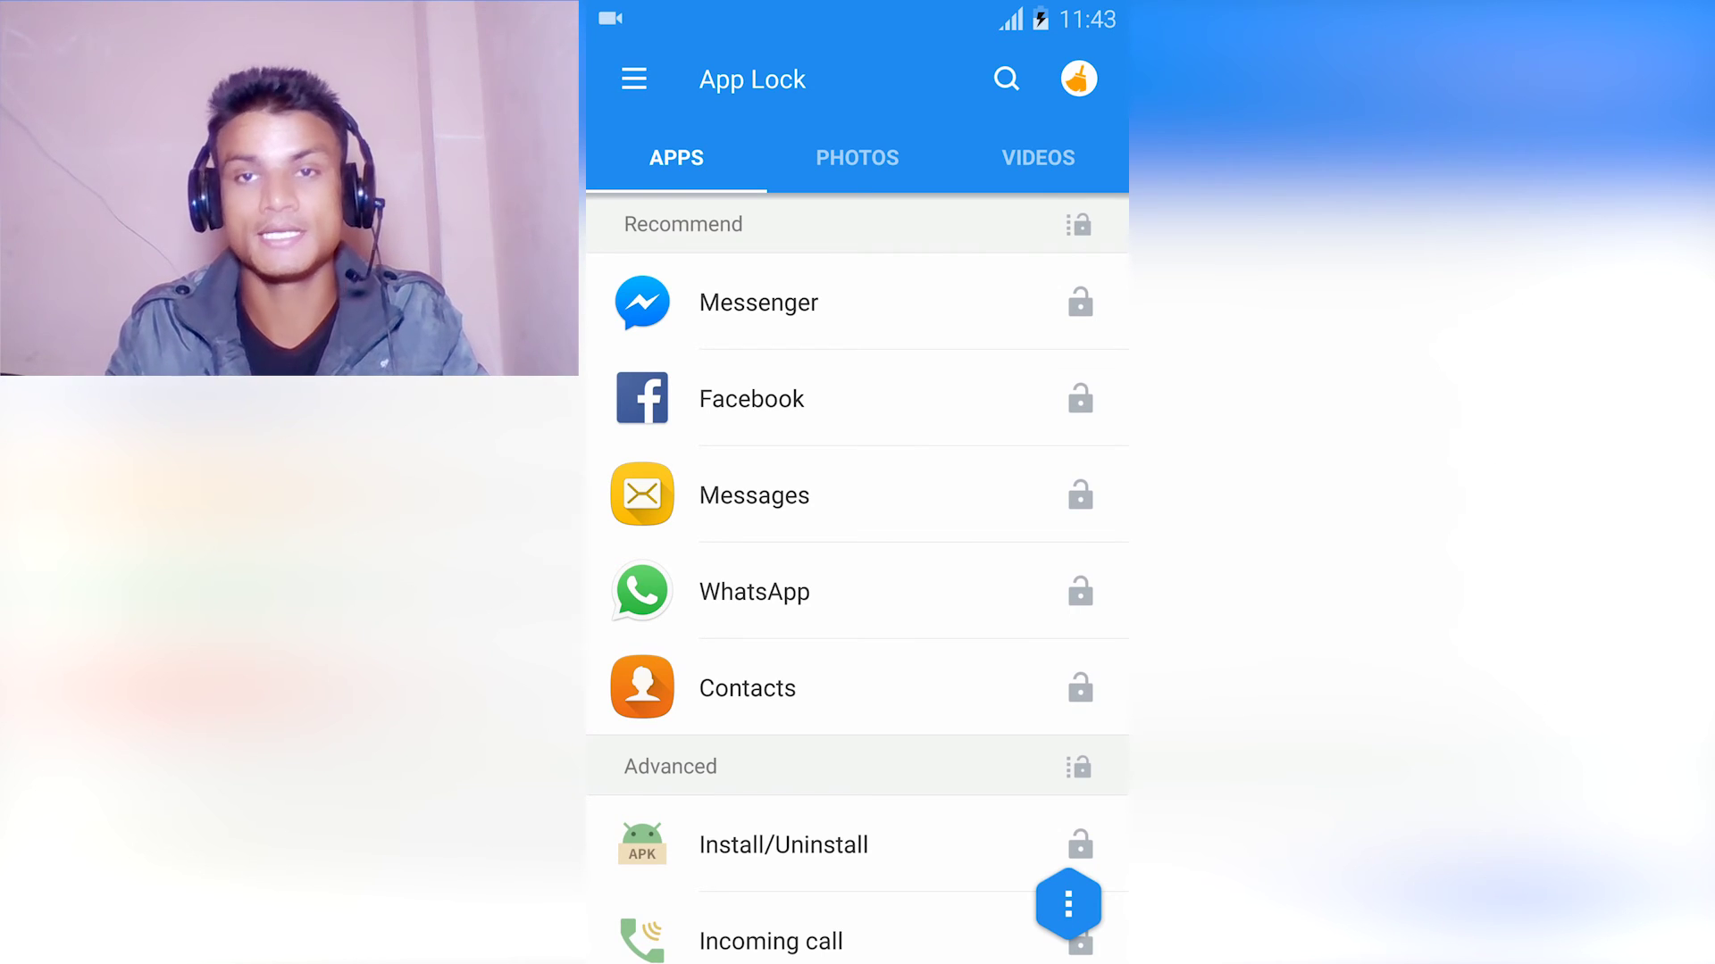
key(Home)
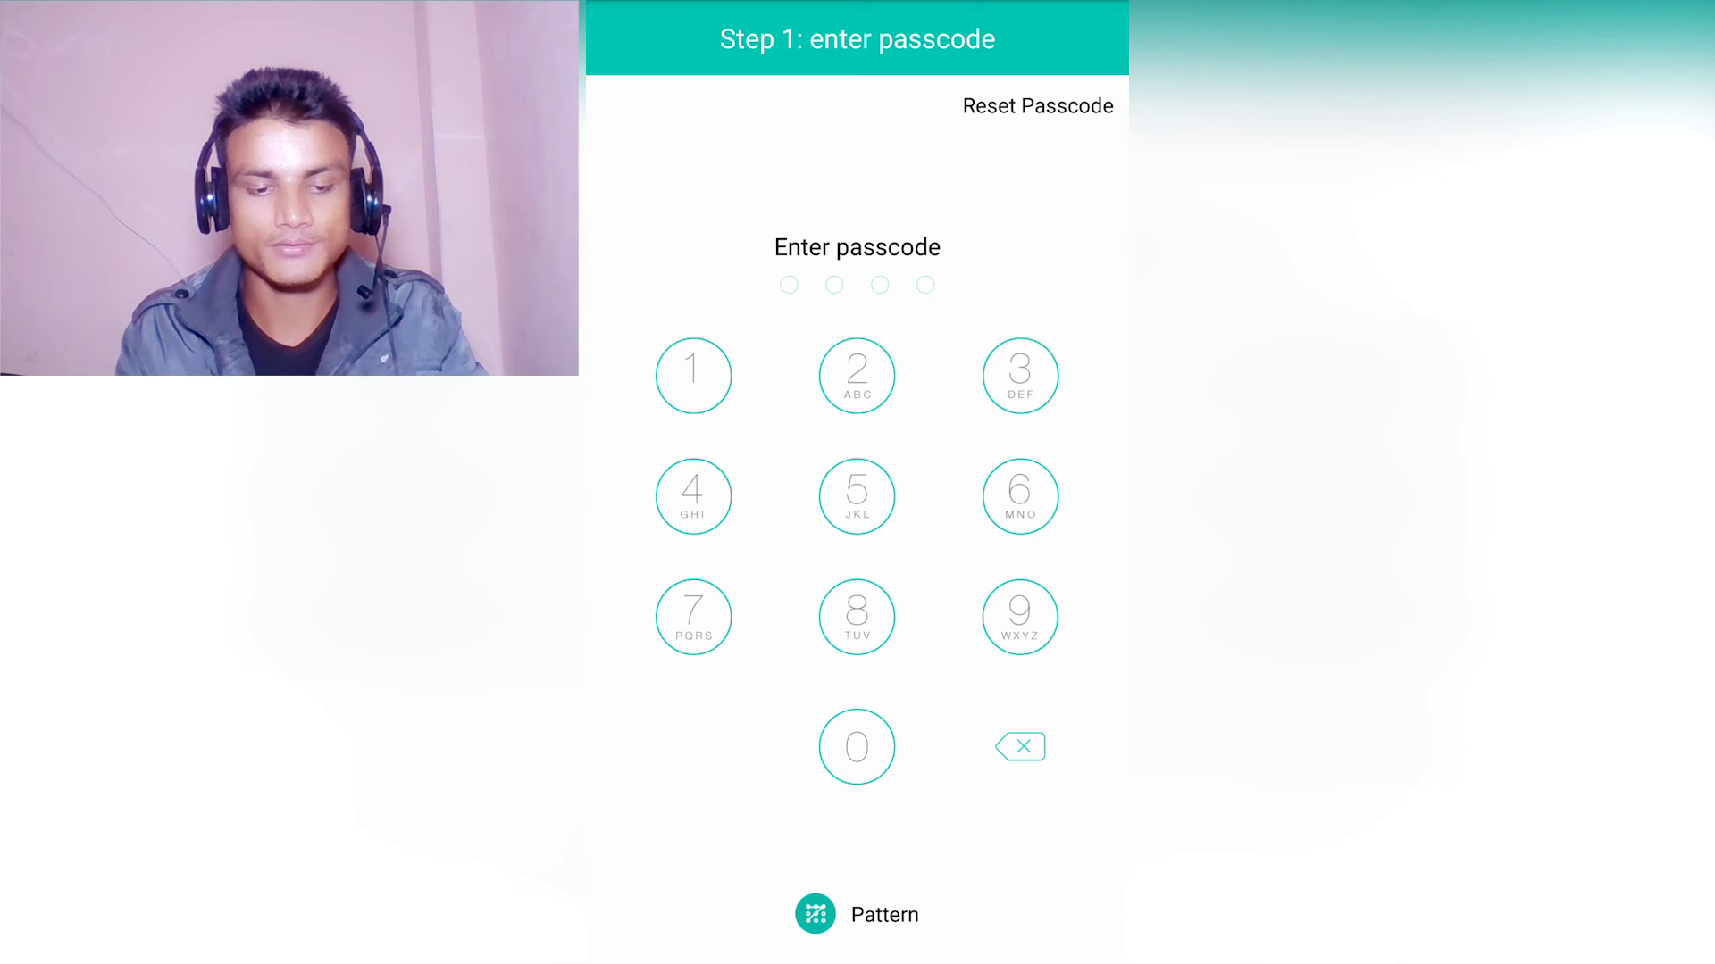
click(693, 375)
click(855, 375)
click(1020, 376)
click(692, 496)
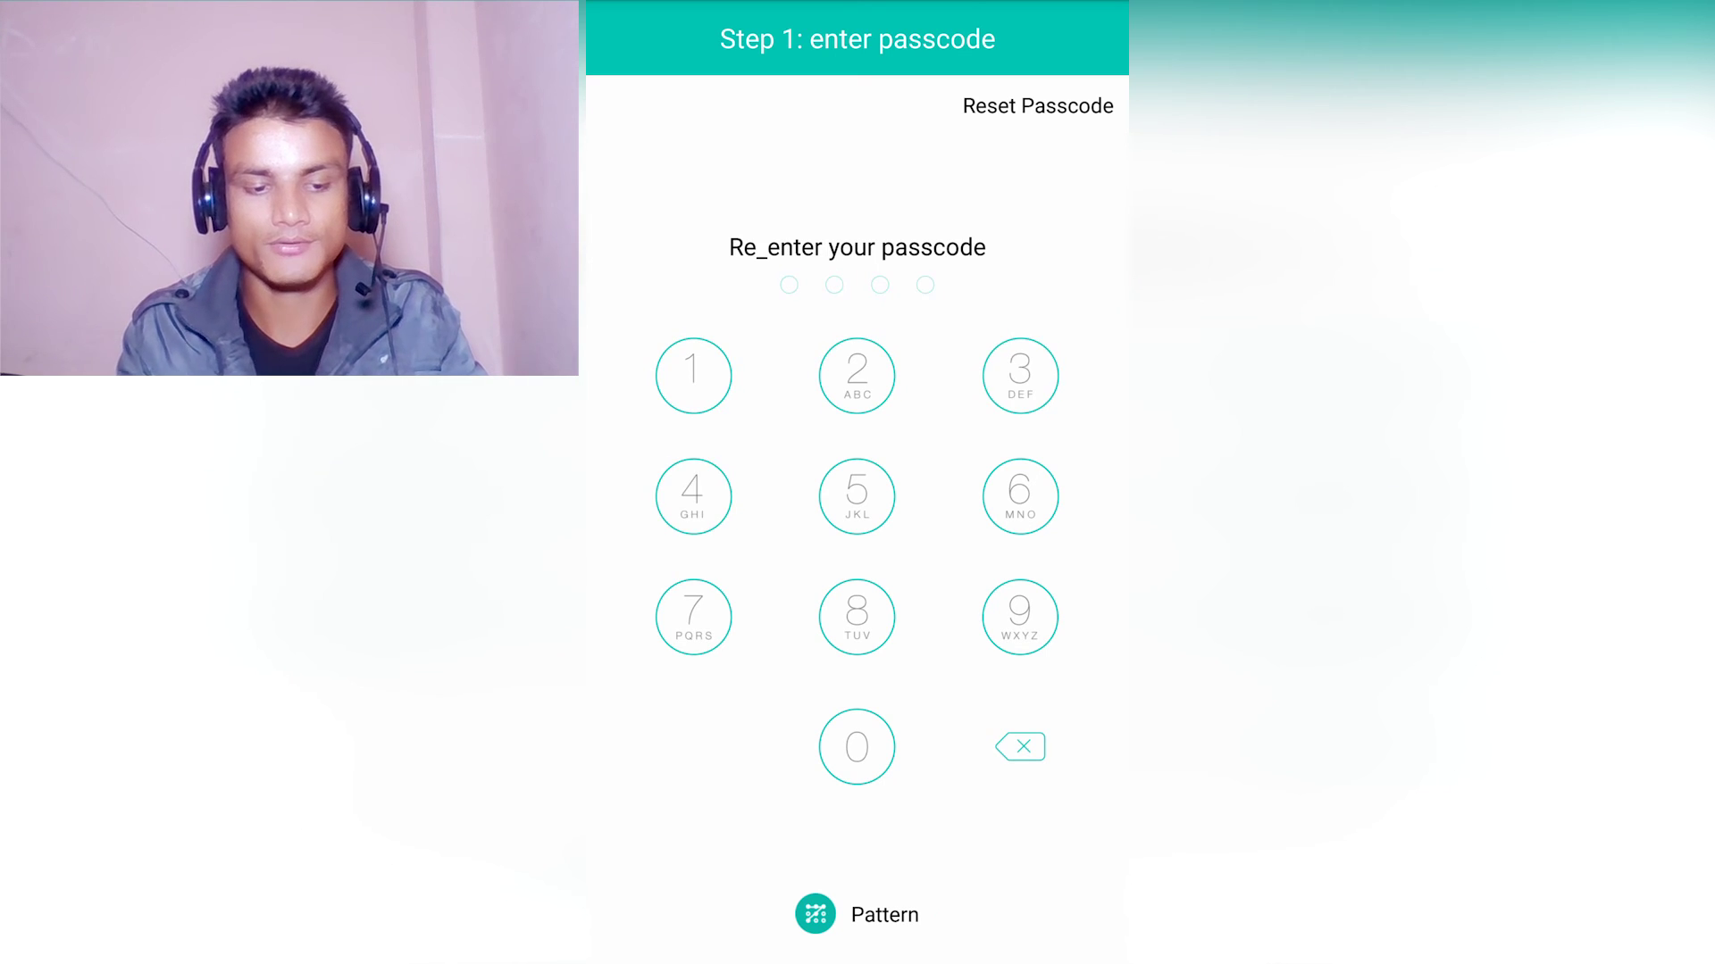
click(692, 375)
click(856, 375)
click(1020, 375)
click(693, 497)
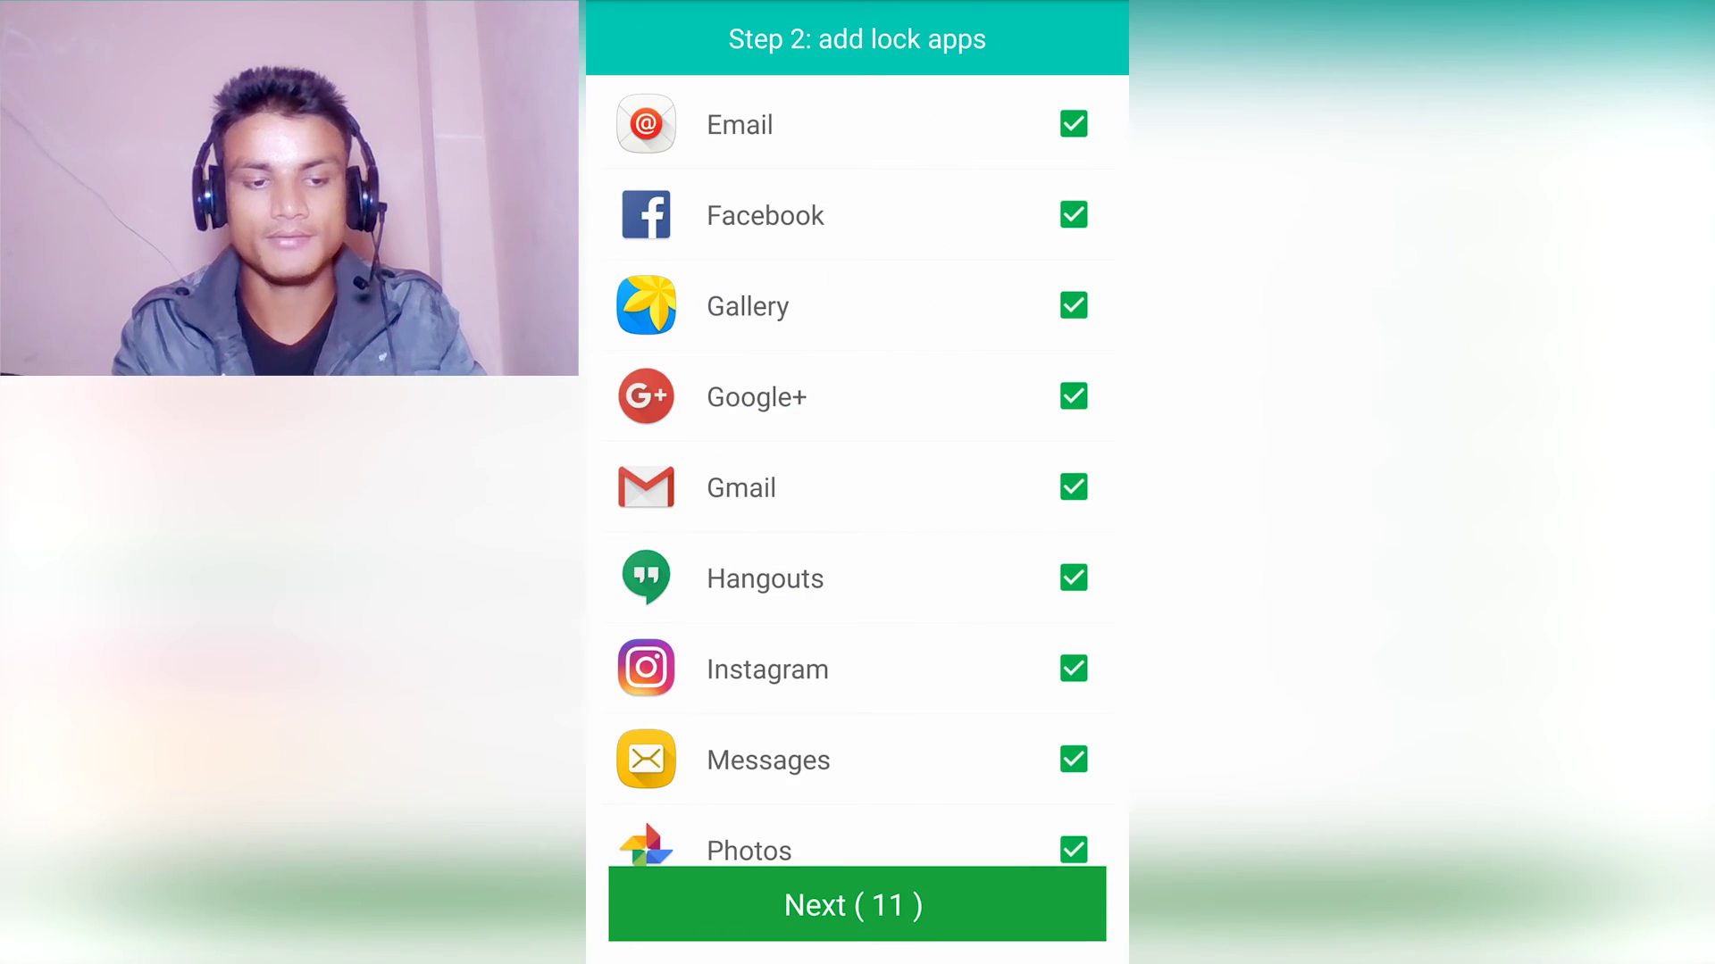
scroll(852, 469, down, 3)
scroll(852, 469, up, 3)
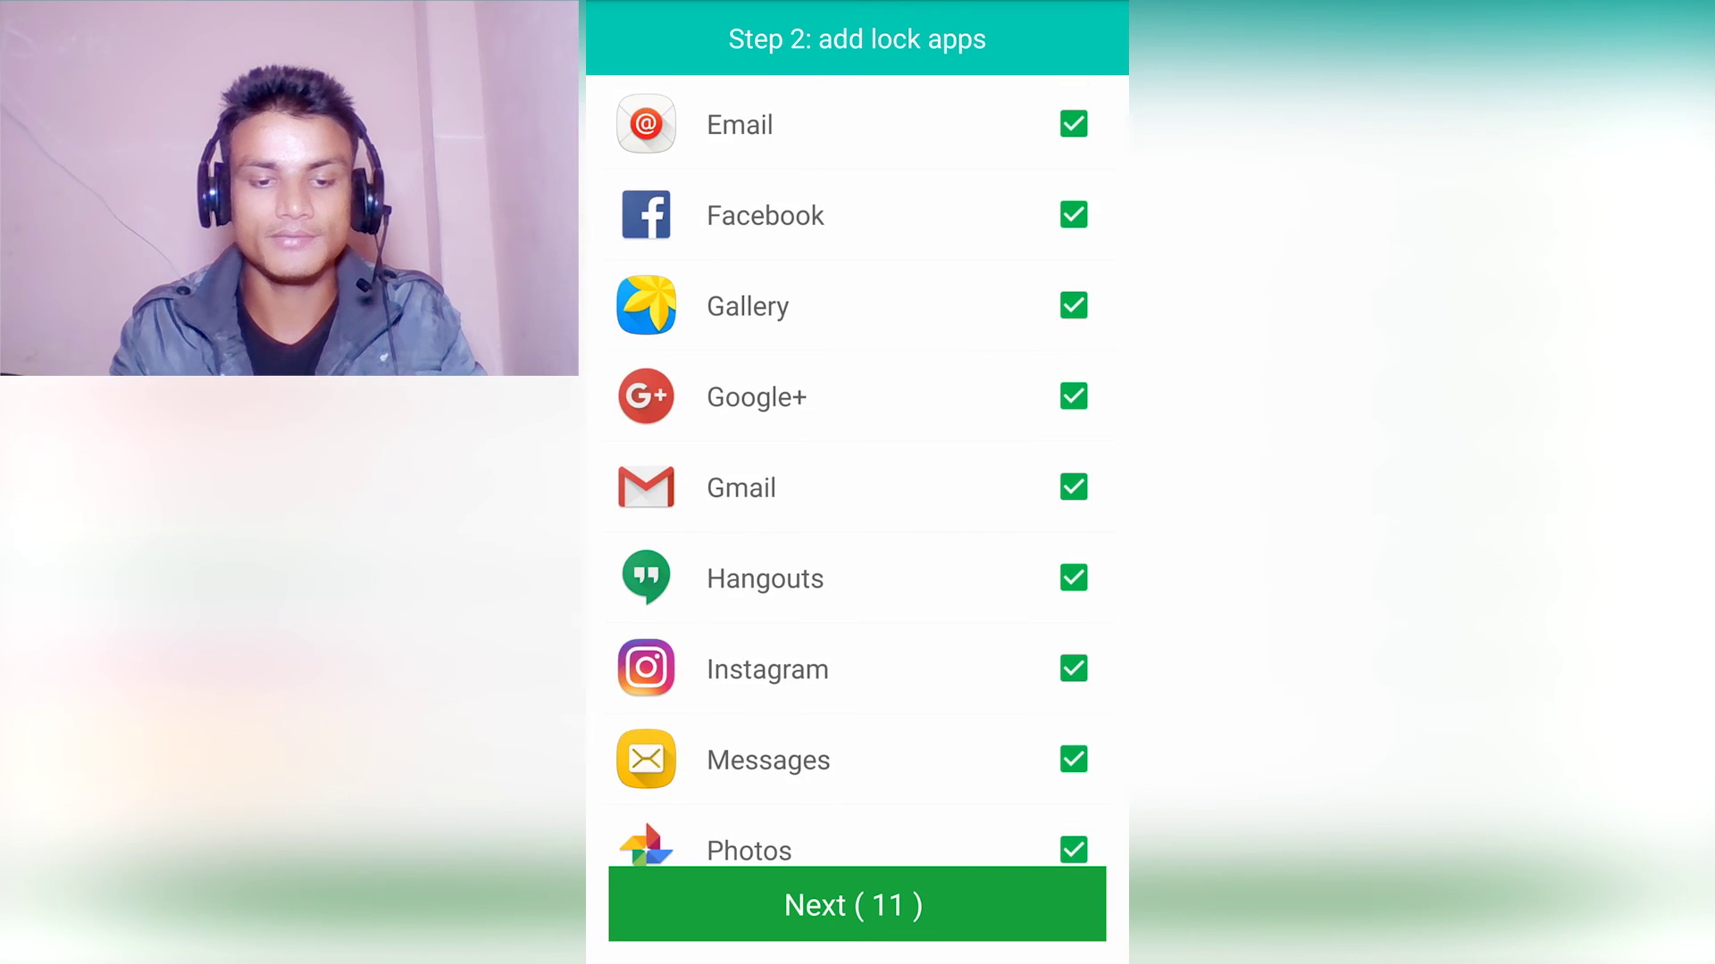
scroll(853, 470, down, 3)
scroll(852, 470, up, 3)
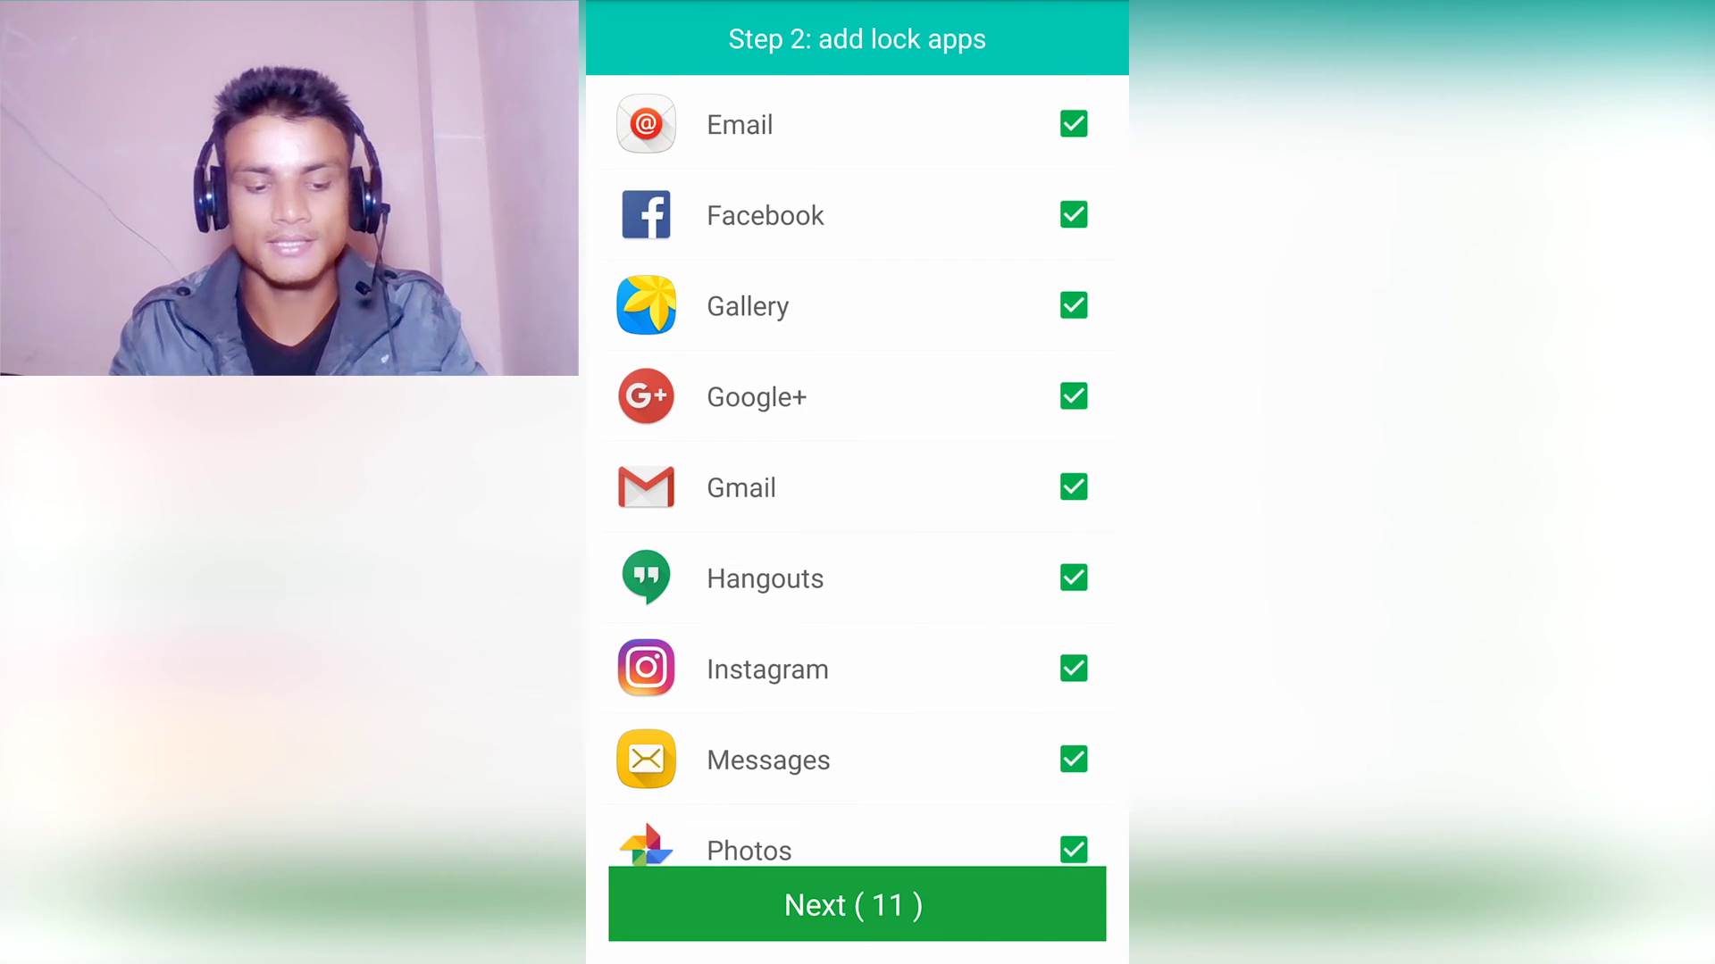
Step: Accept the eleven apps chosen for locking and allow AppLock usage tracking
click(856, 905)
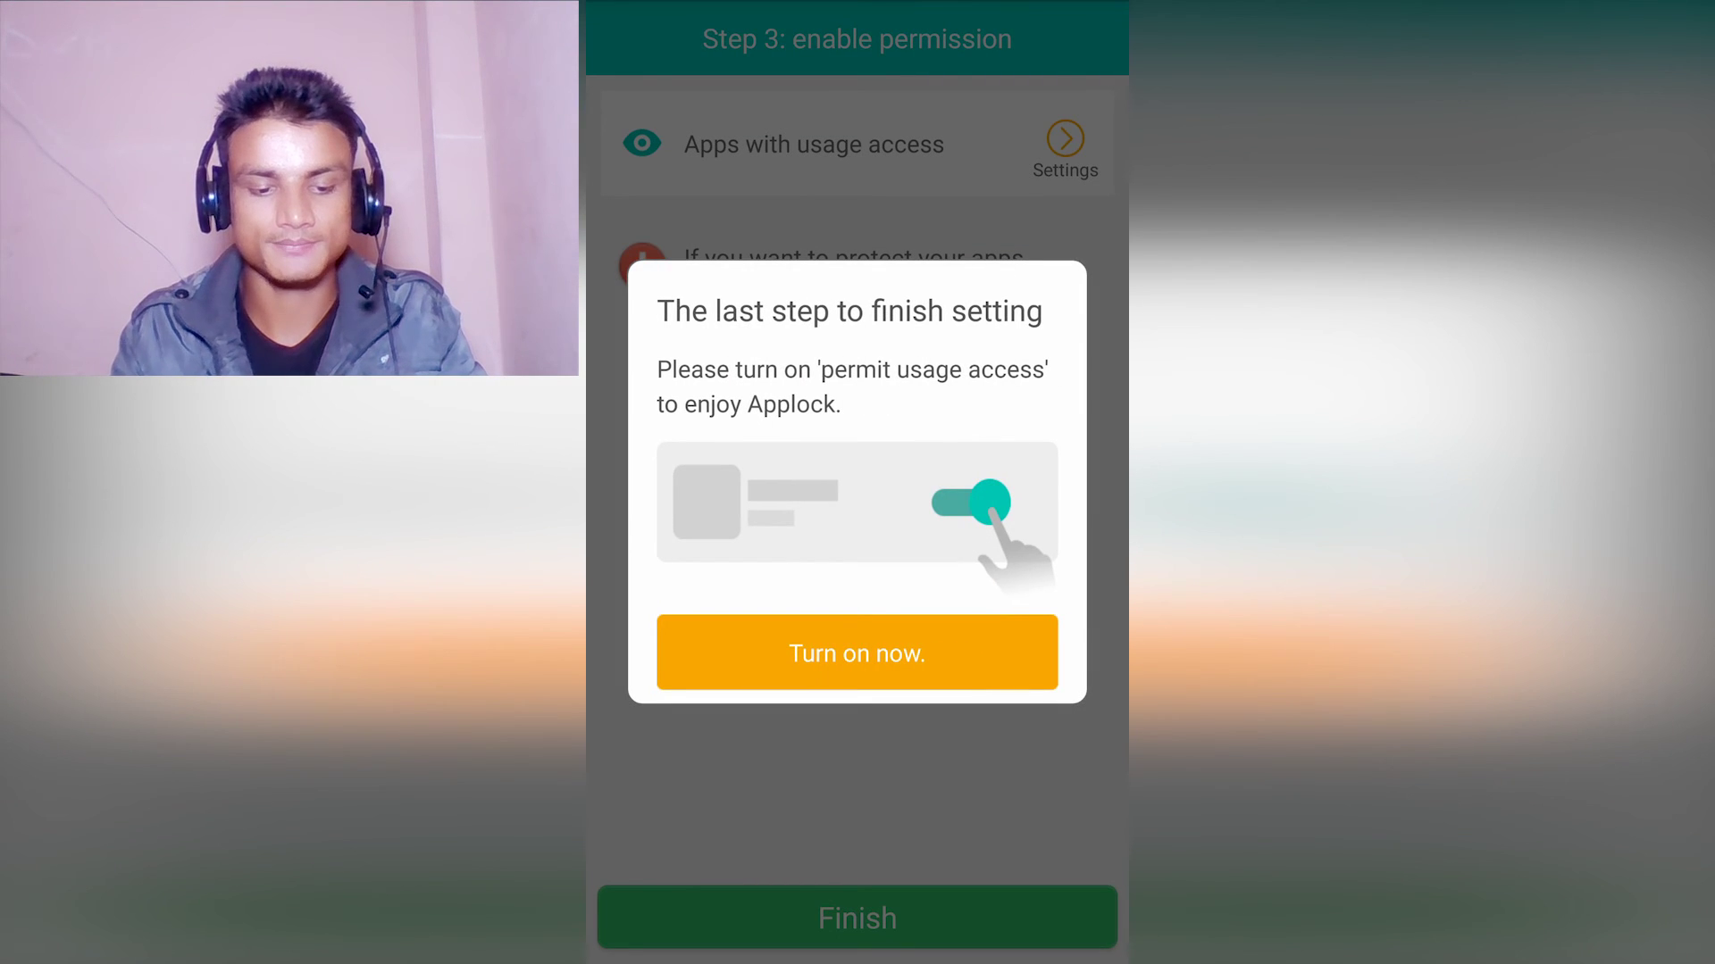
click(855, 652)
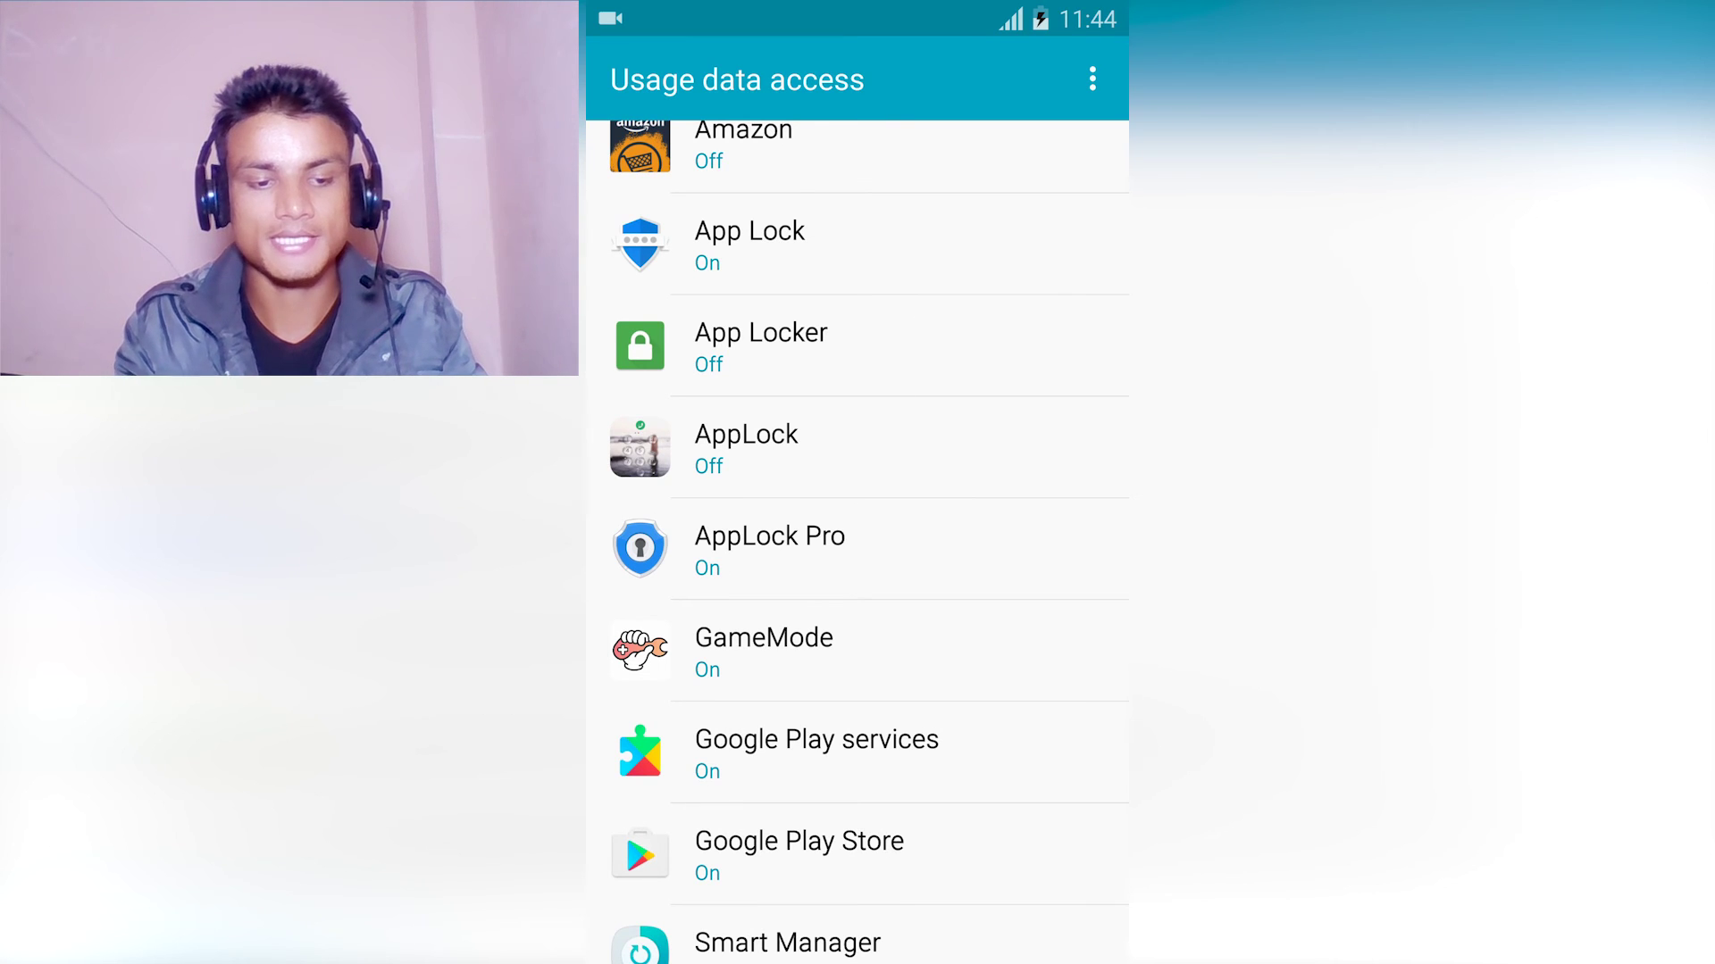
click(745, 449)
click(1072, 295)
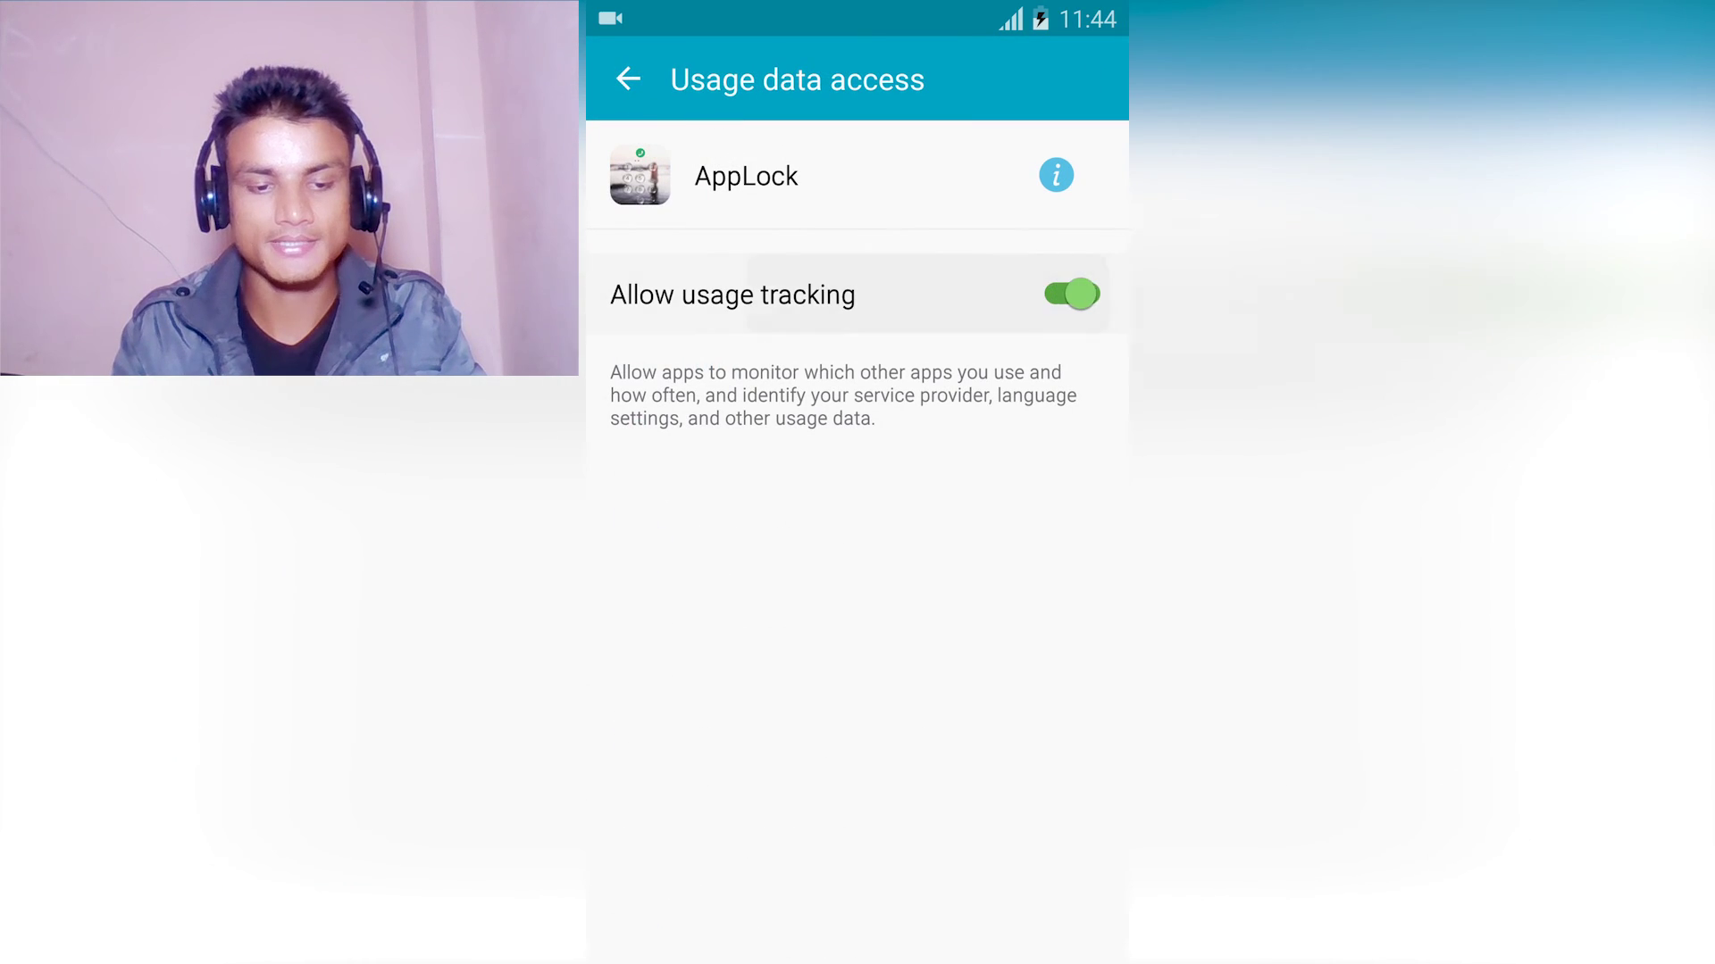
key(Escape)
key(Escape)
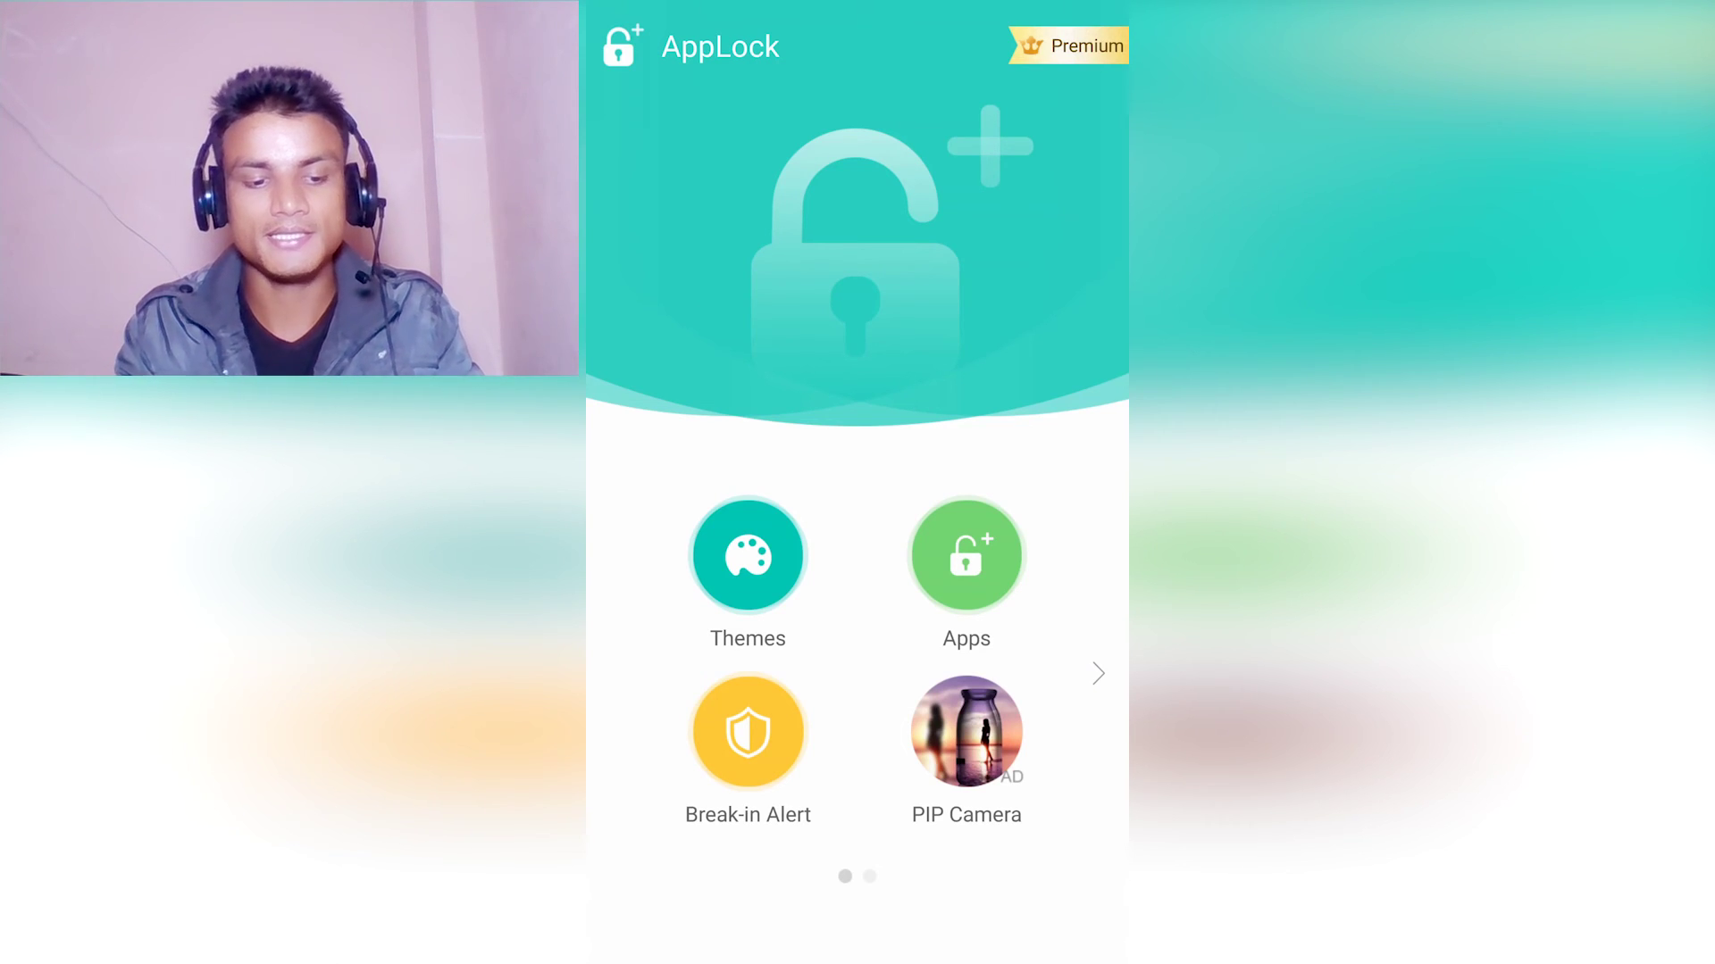
Step: Browse the lock-screen themes, then unlock Email, Facebook, Gallery and Gmail
click(748, 554)
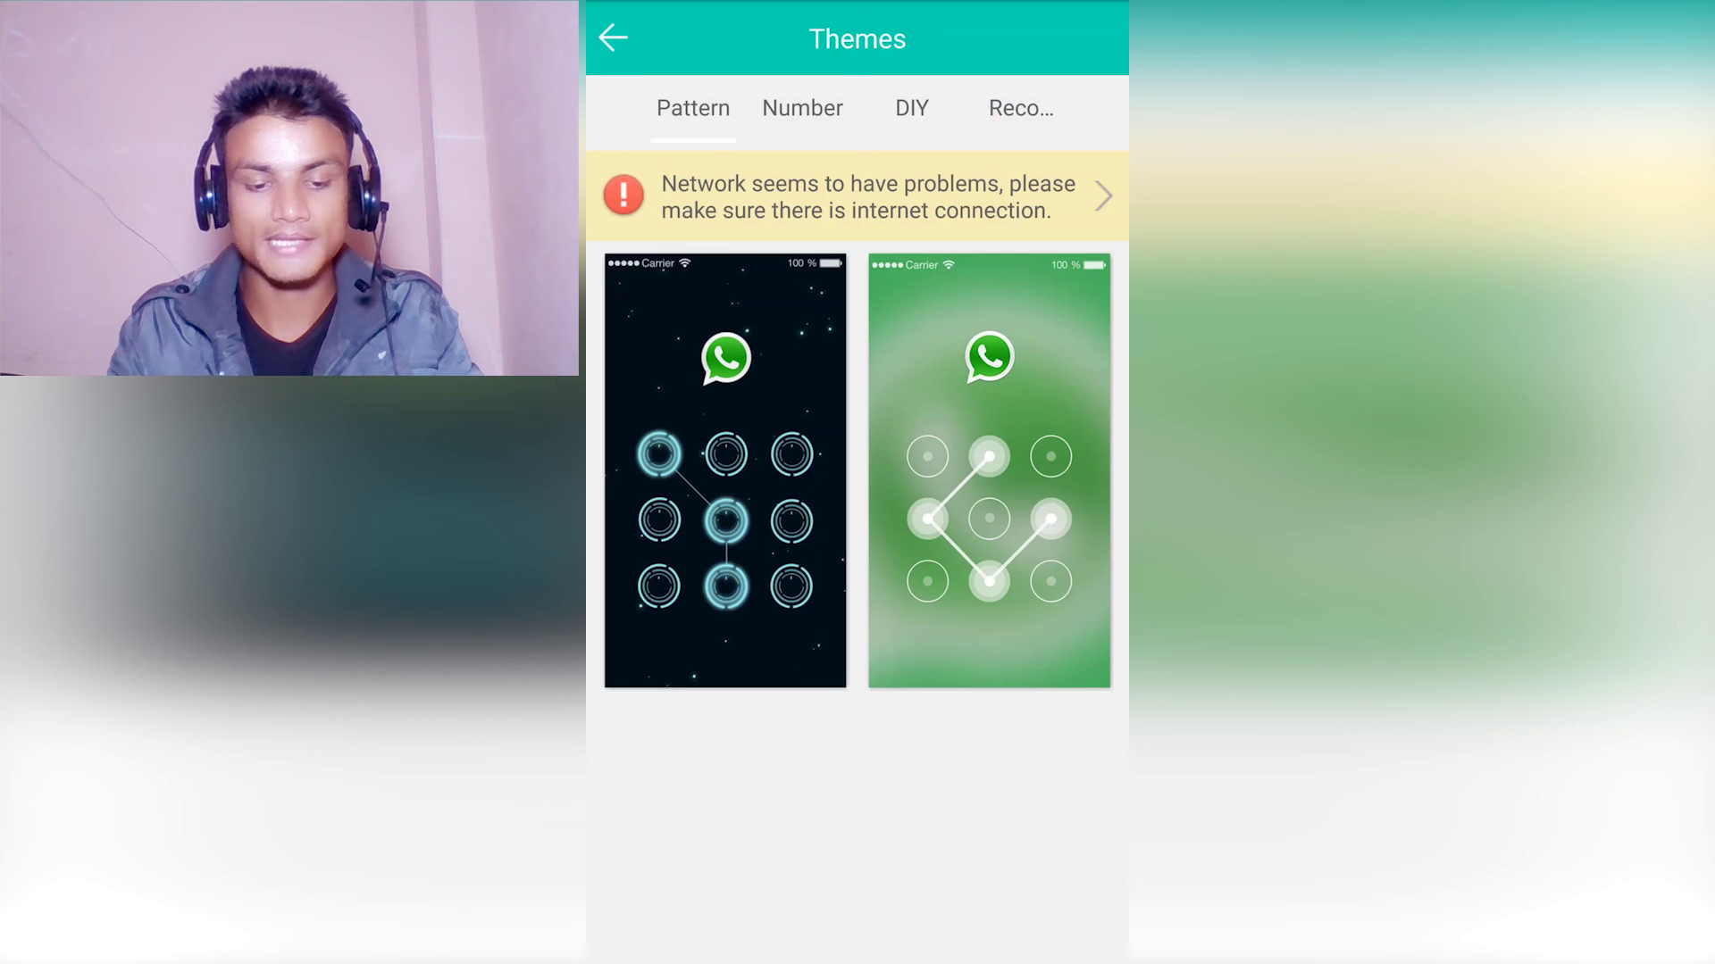
key(Escape)
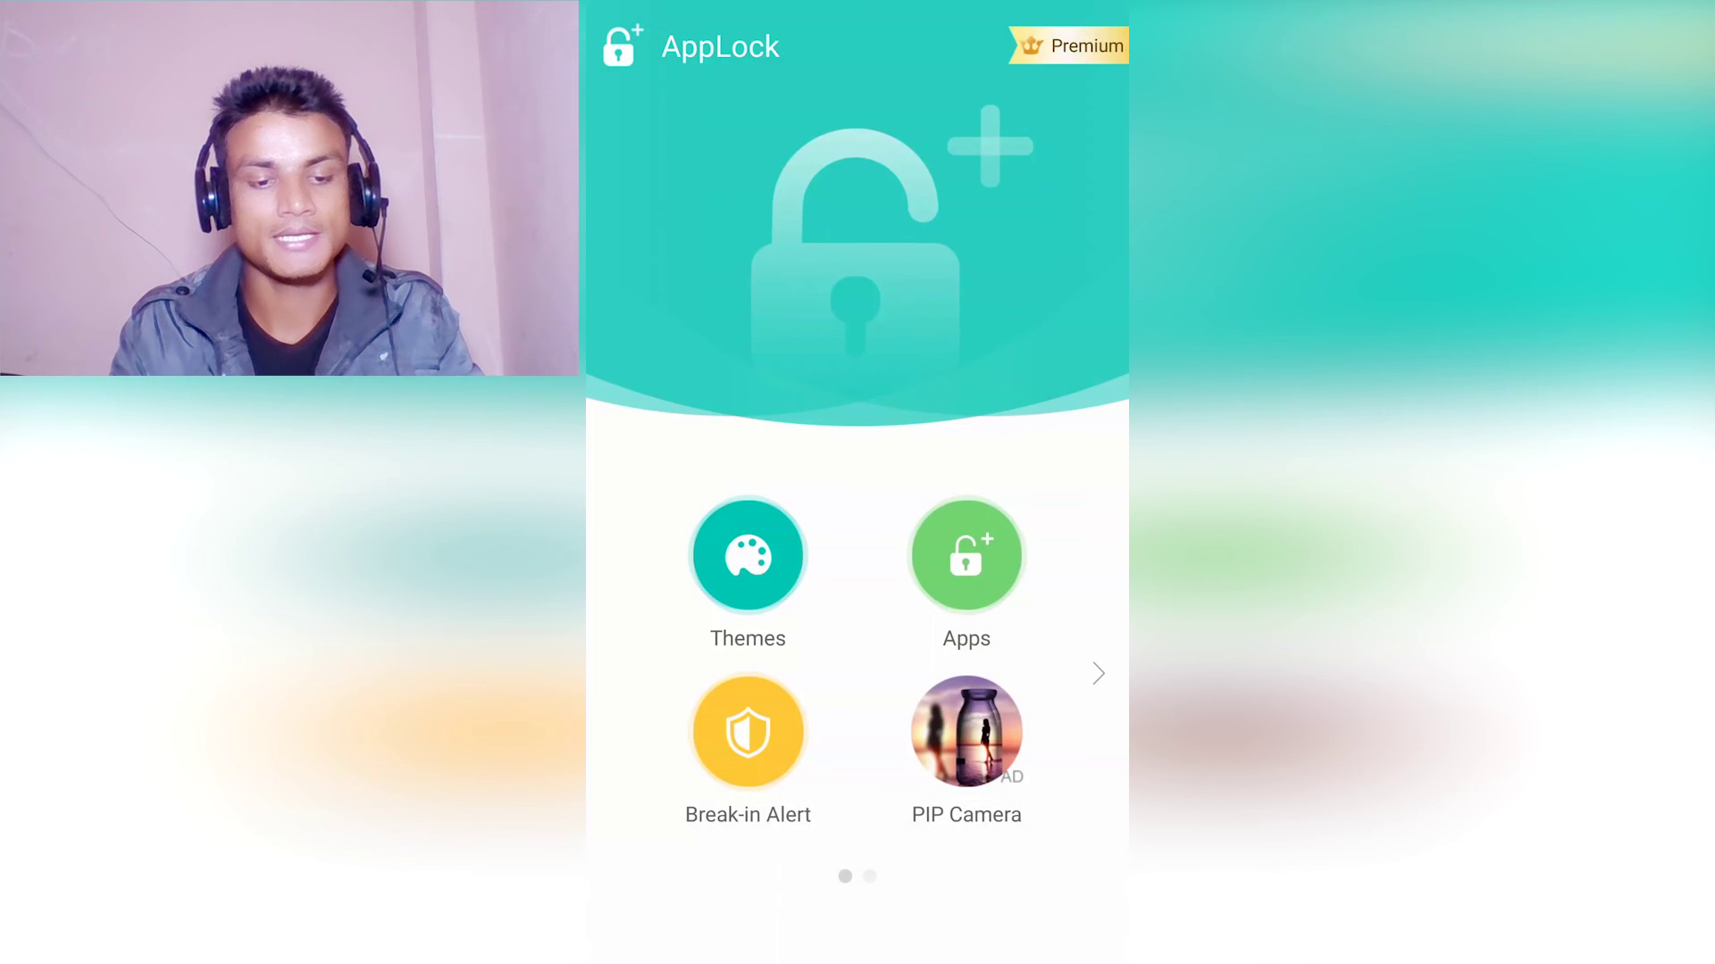
click(967, 555)
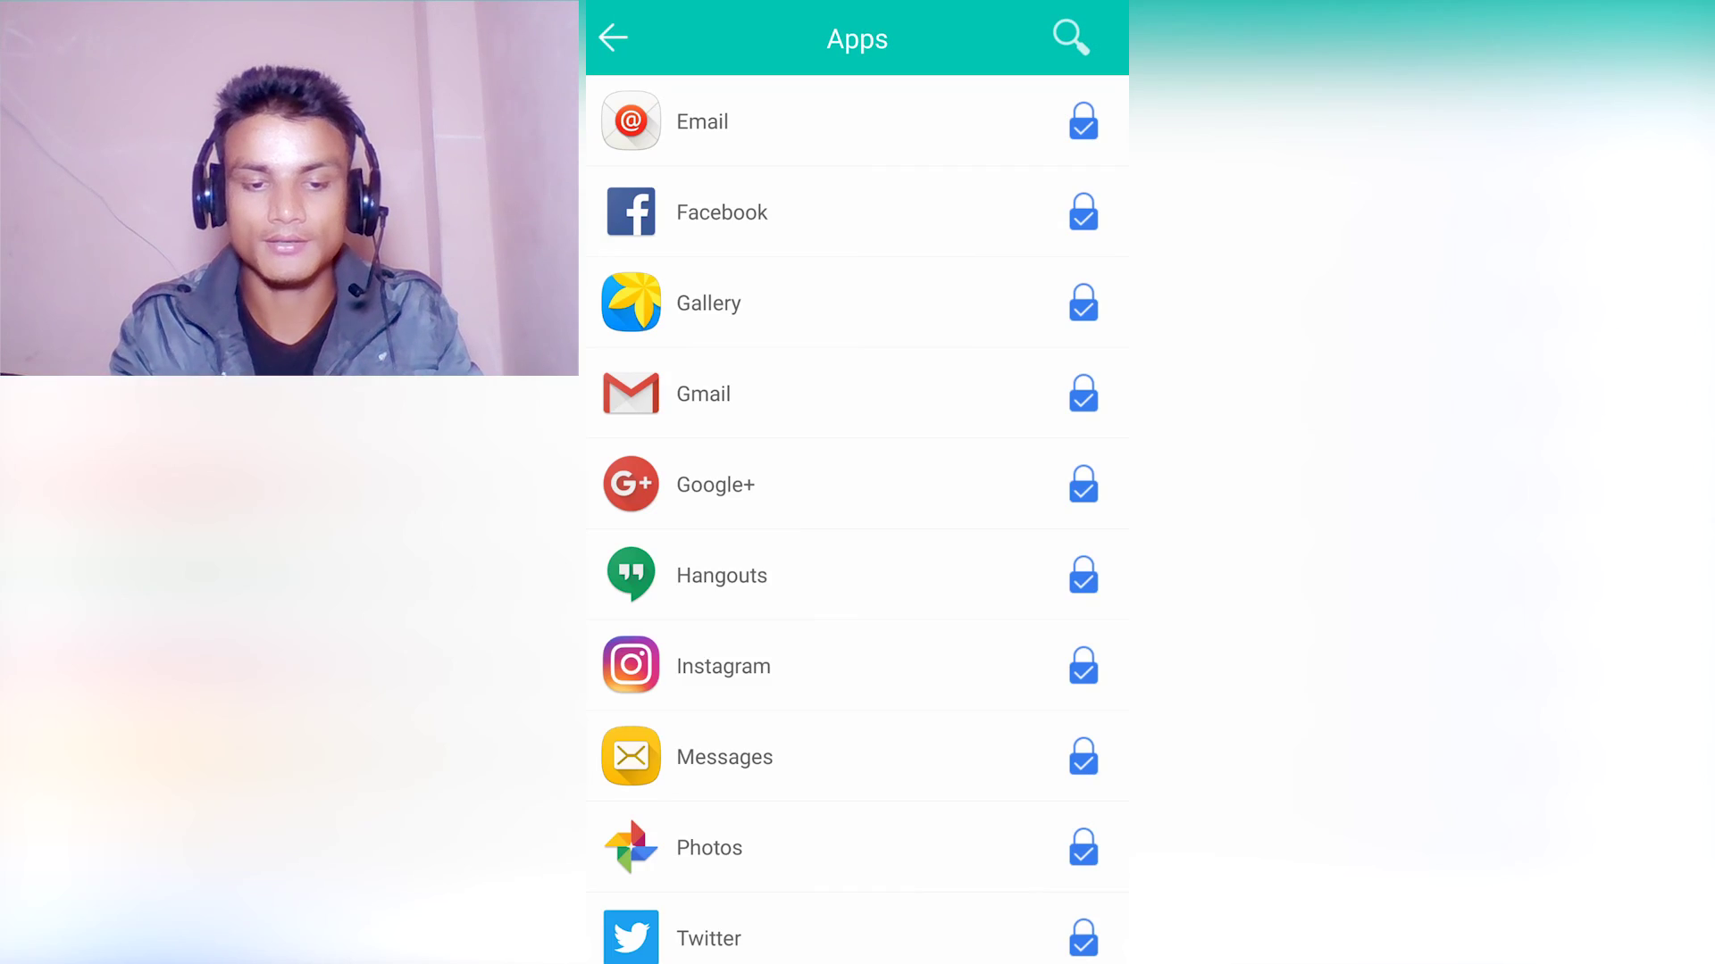
click(1082, 122)
click(1082, 213)
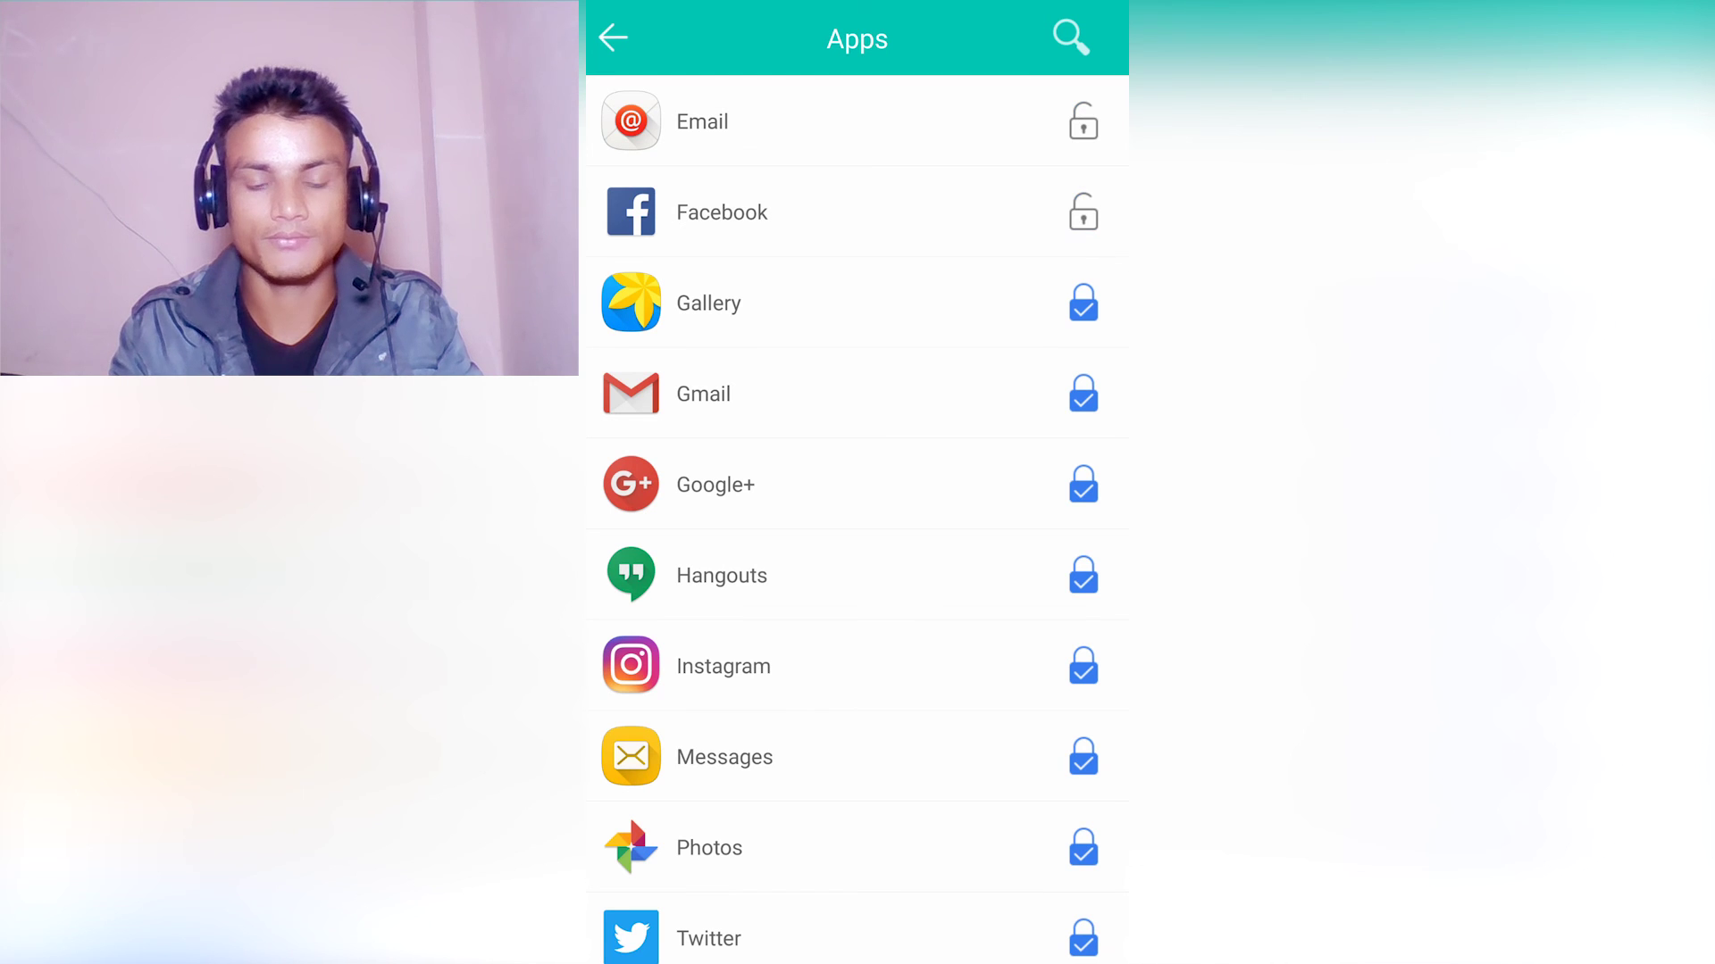
click(1083, 304)
click(1082, 395)
key(Escape)
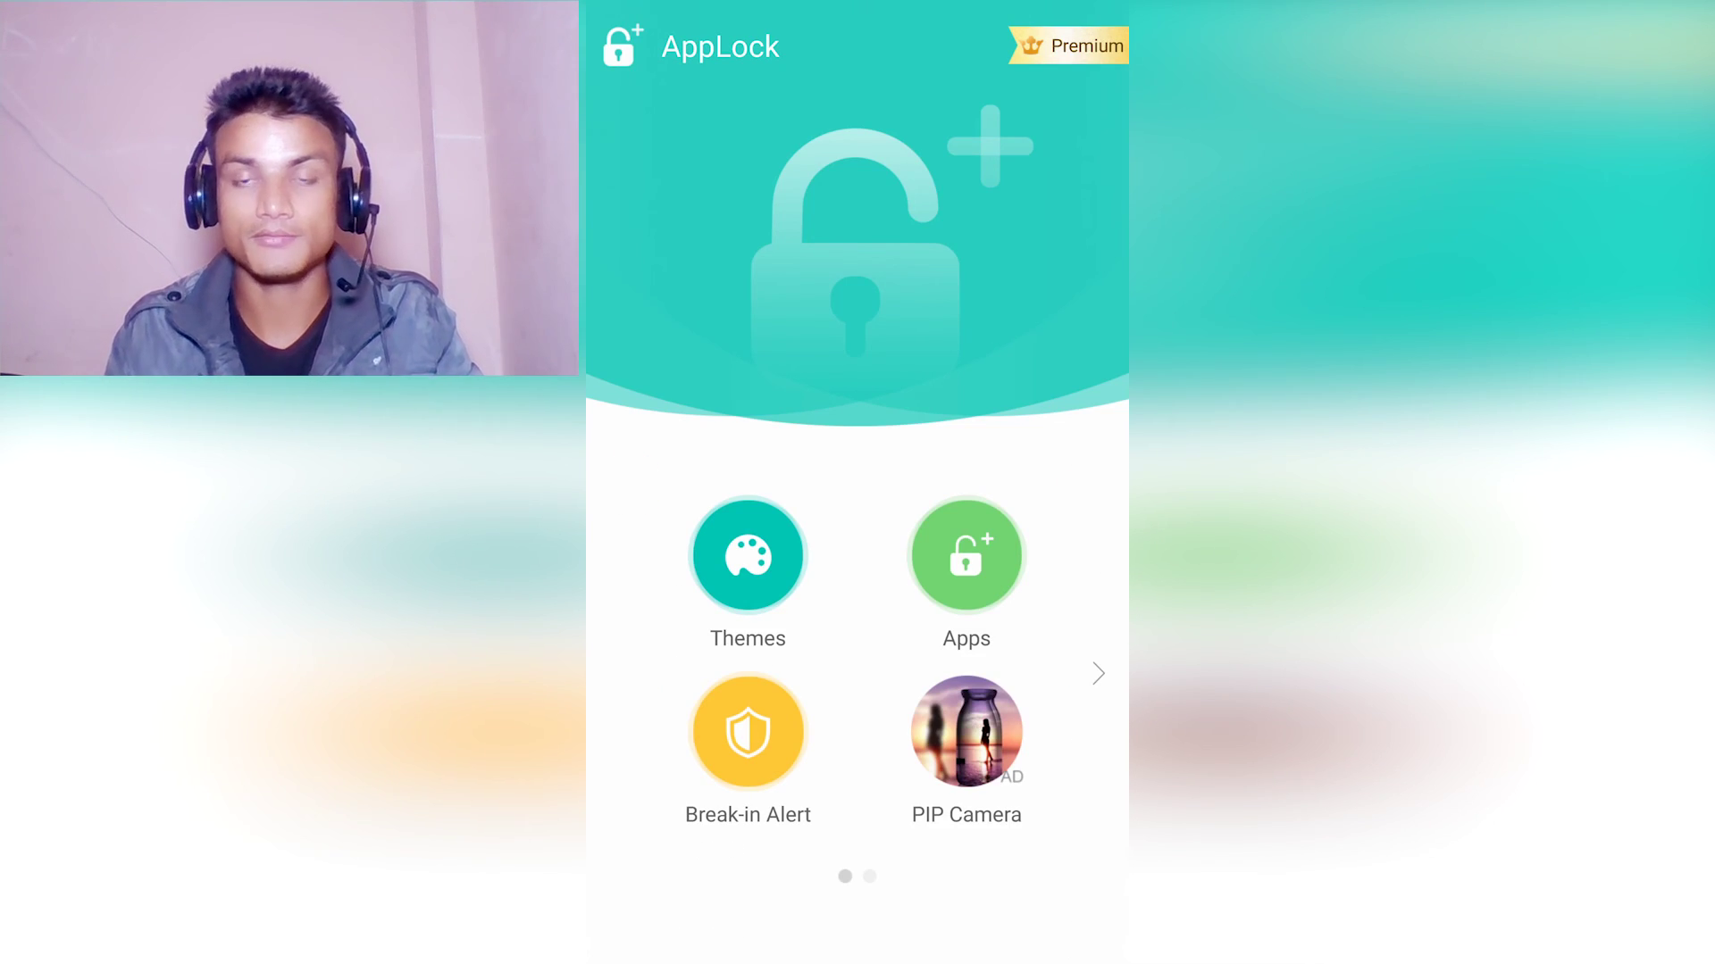
Step: Try premium features on both feature pages, dismissing each payment prompt
click(747, 554)
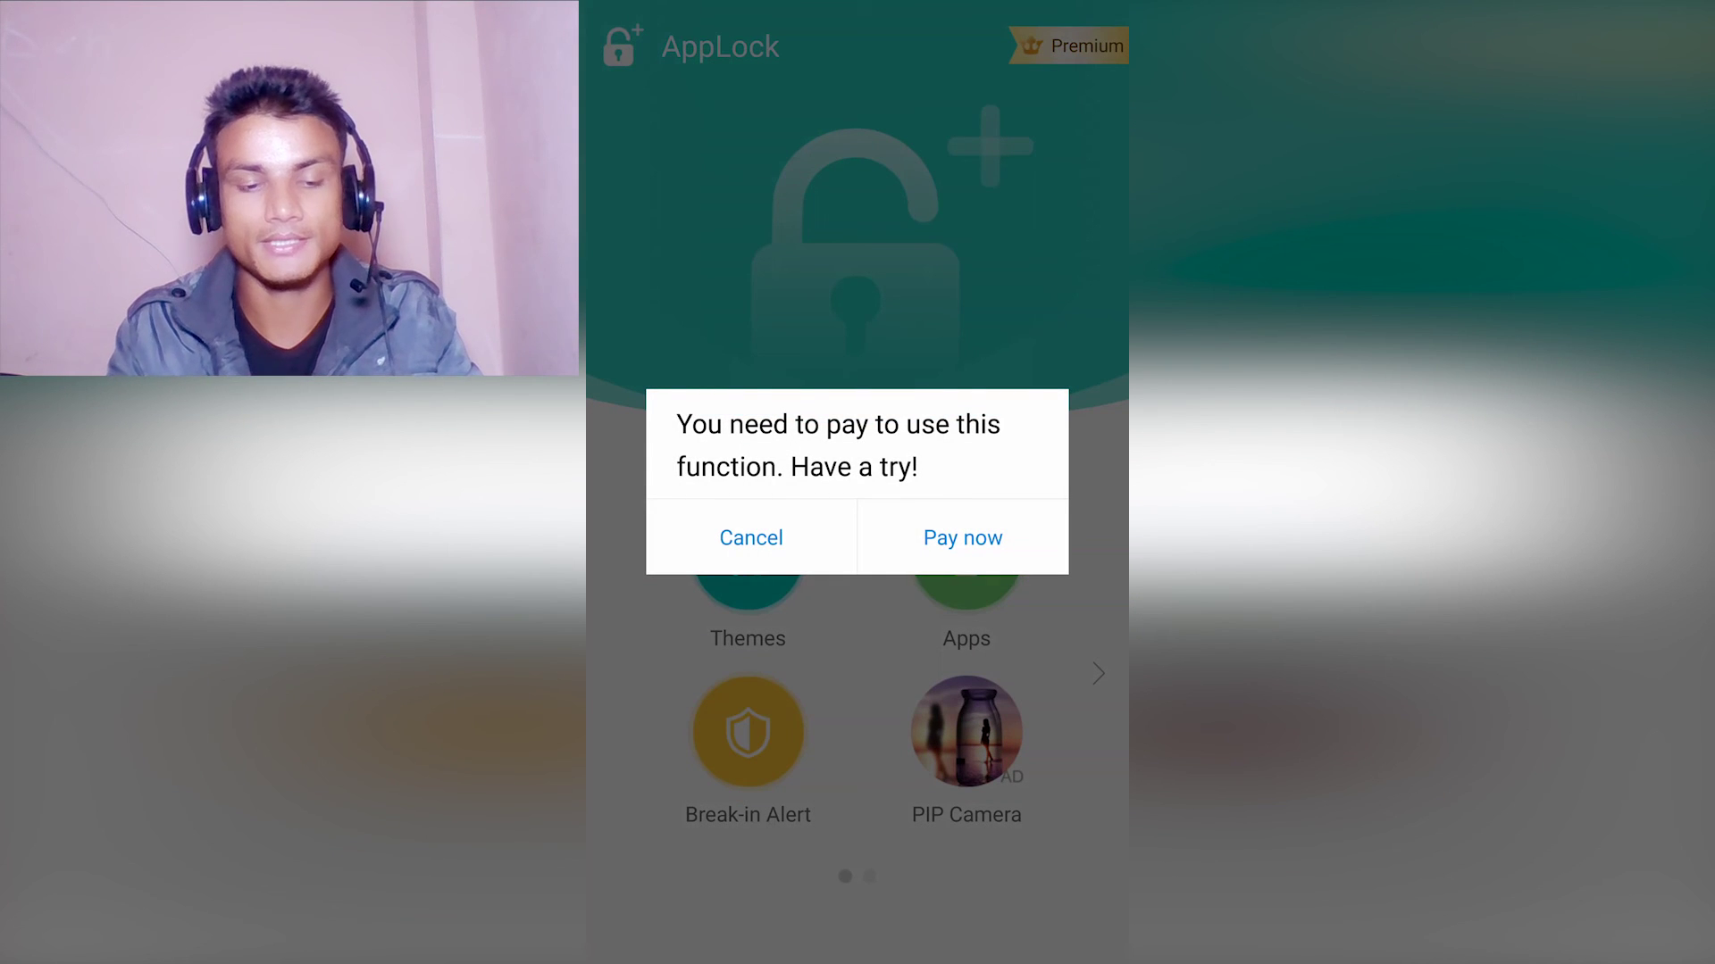
click(750, 537)
drag(1018, 724, 643, 724)
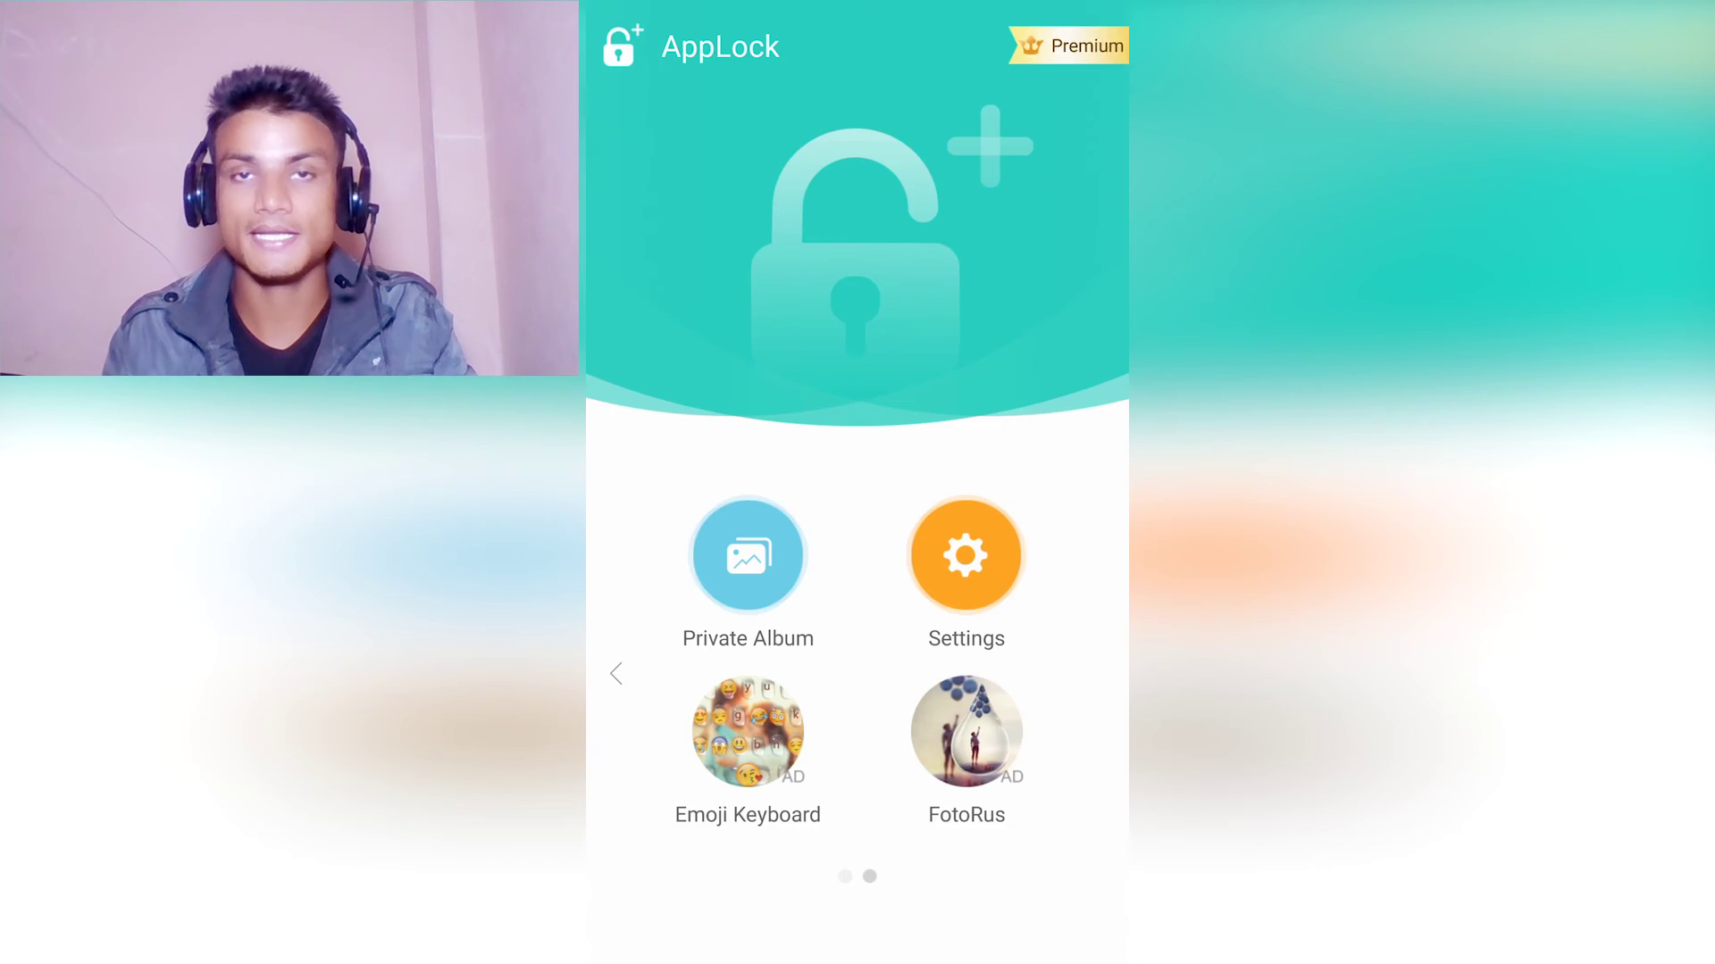
click(748, 554)
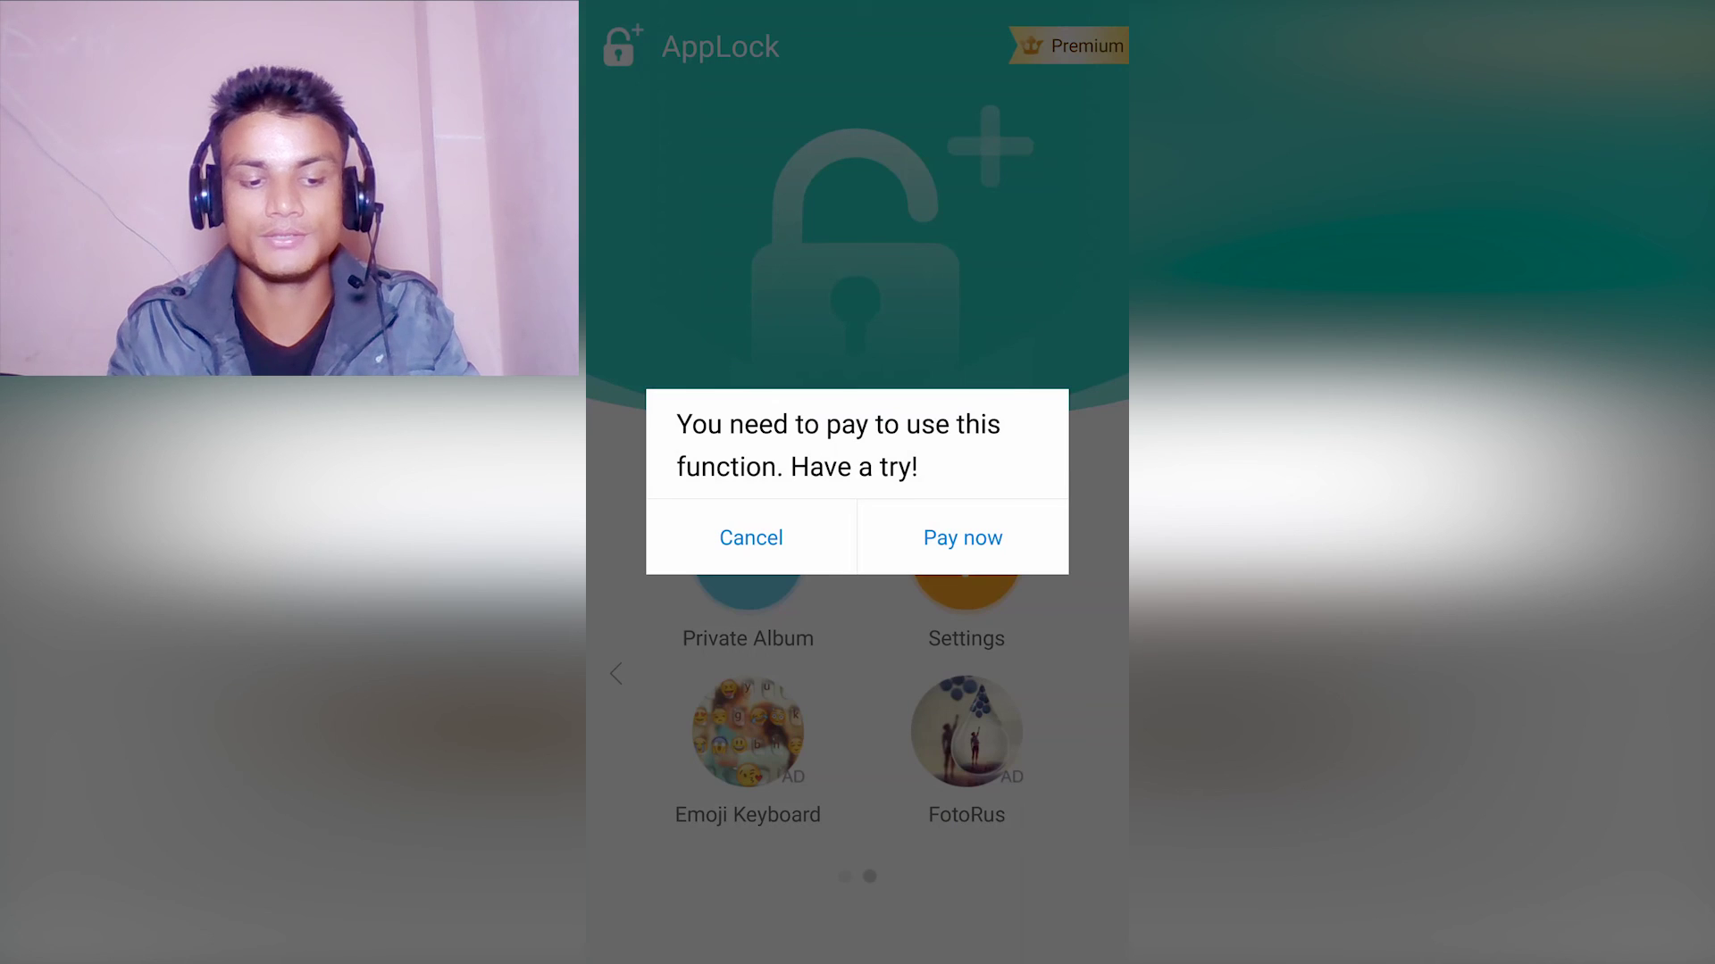
click(751, 538)
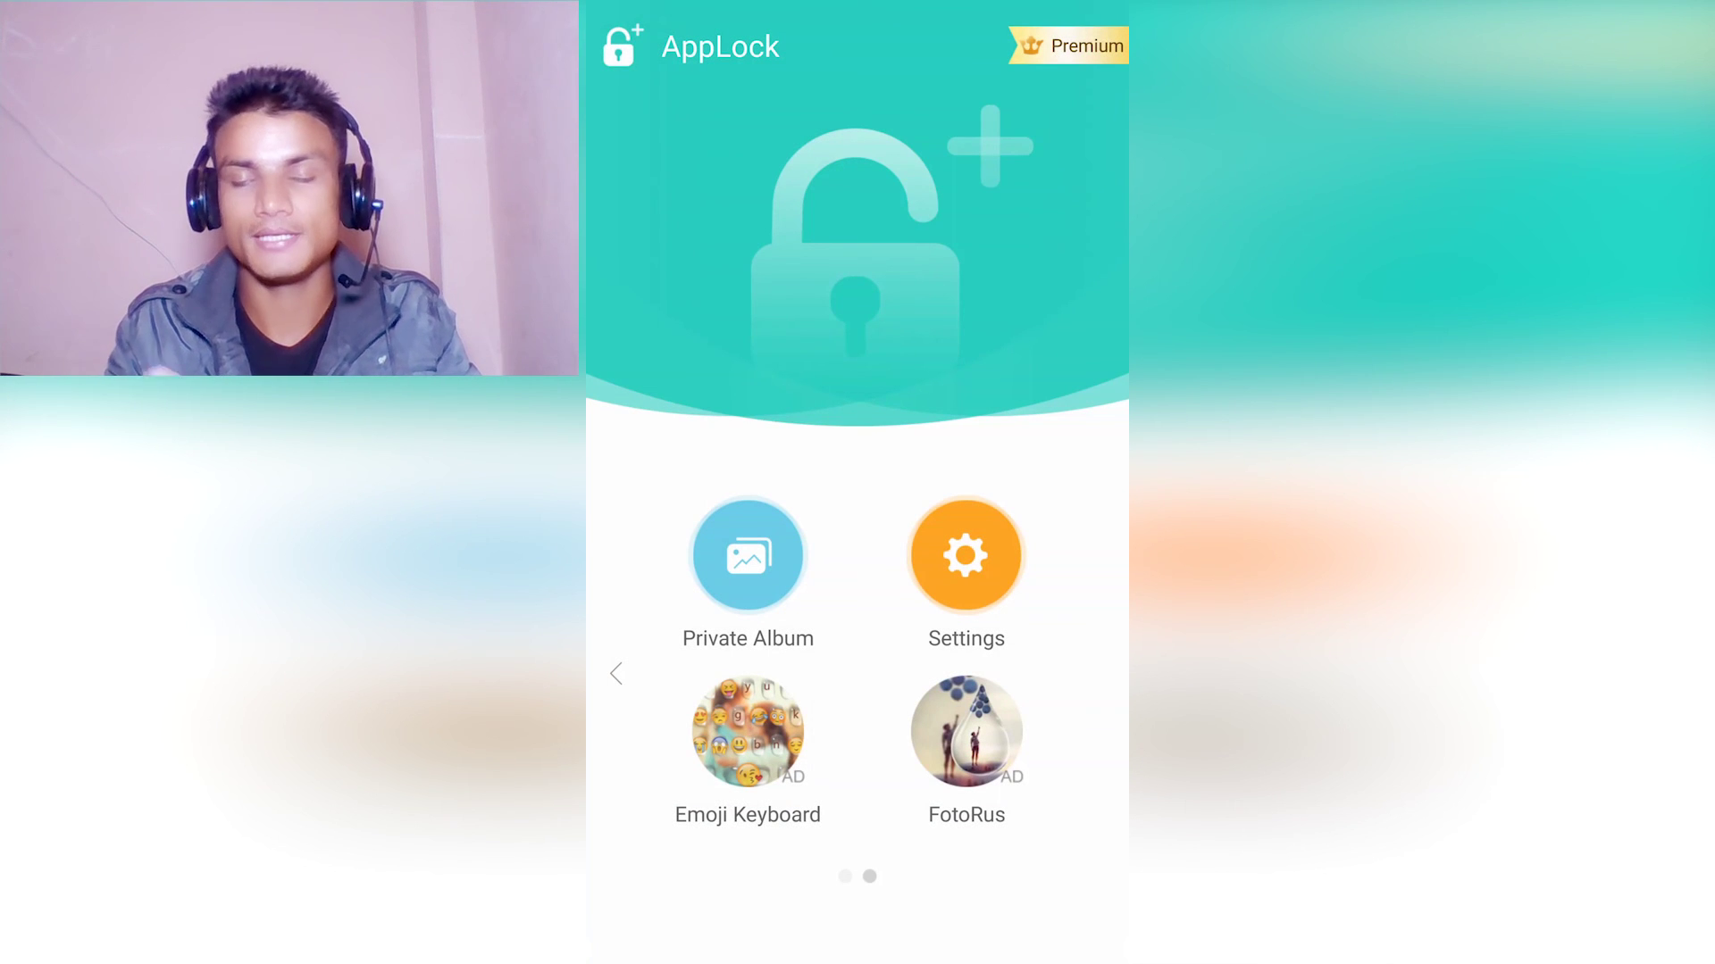
Step: Review AppLock's Settings page, then exit to the home screen with the four lockers
click(964, 555)
scroll(858, 536, up, 5)
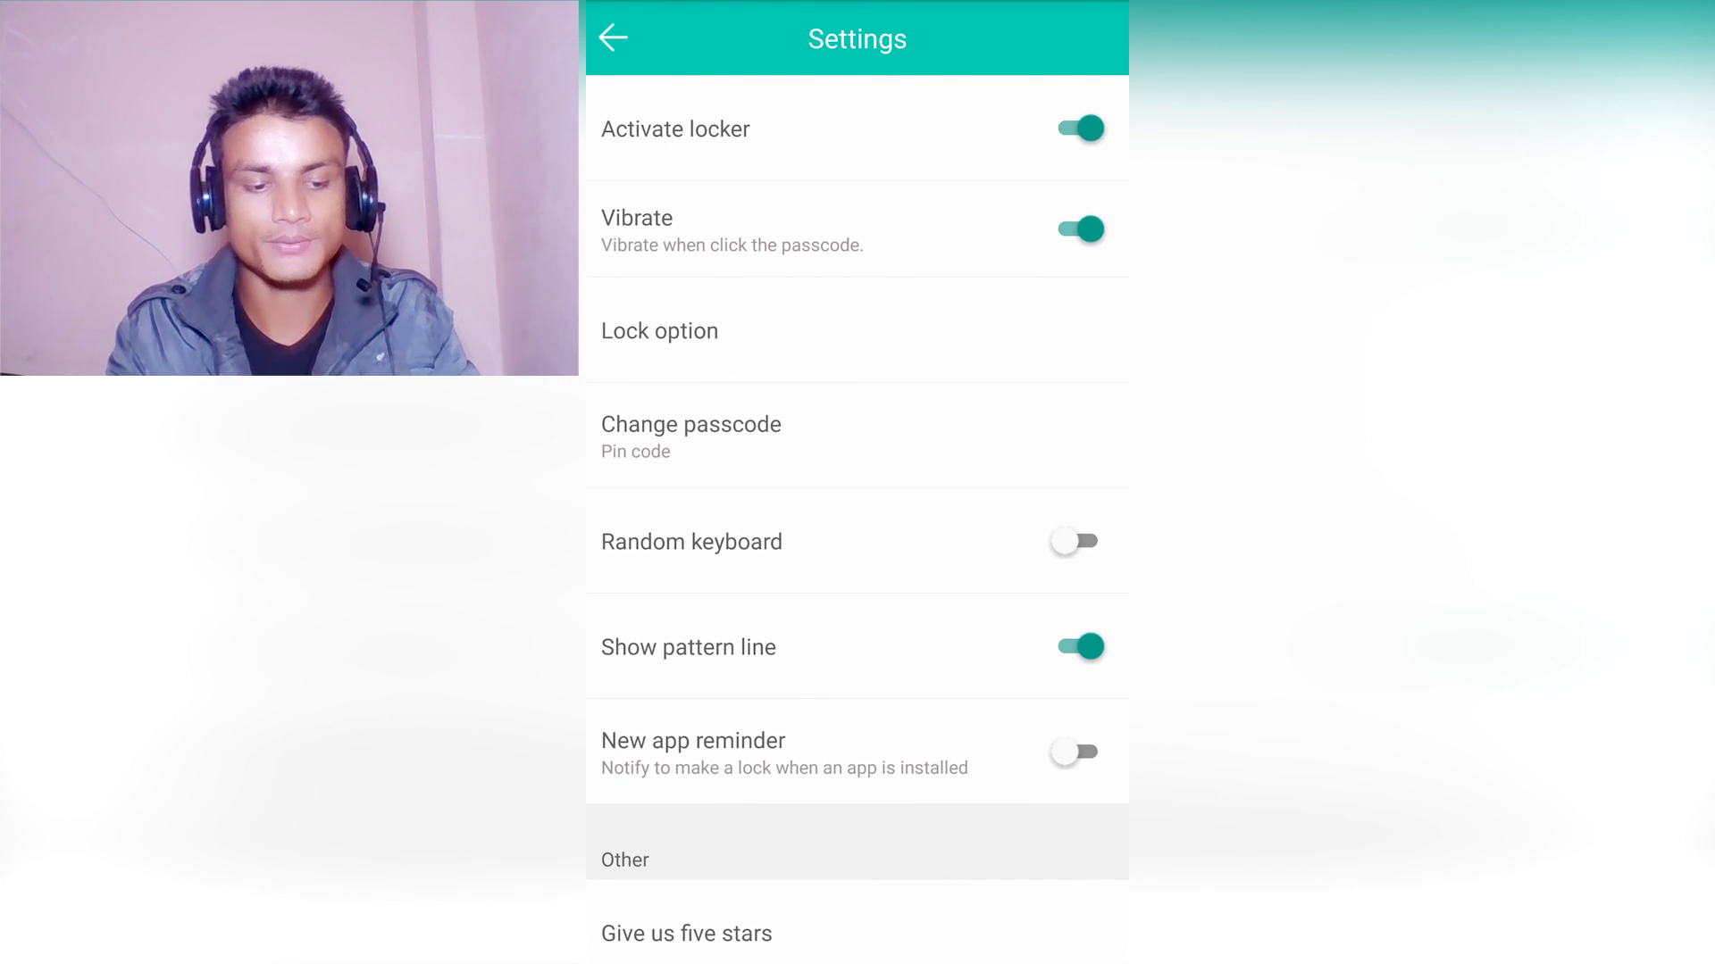
scroll(858, 515, down, 2)
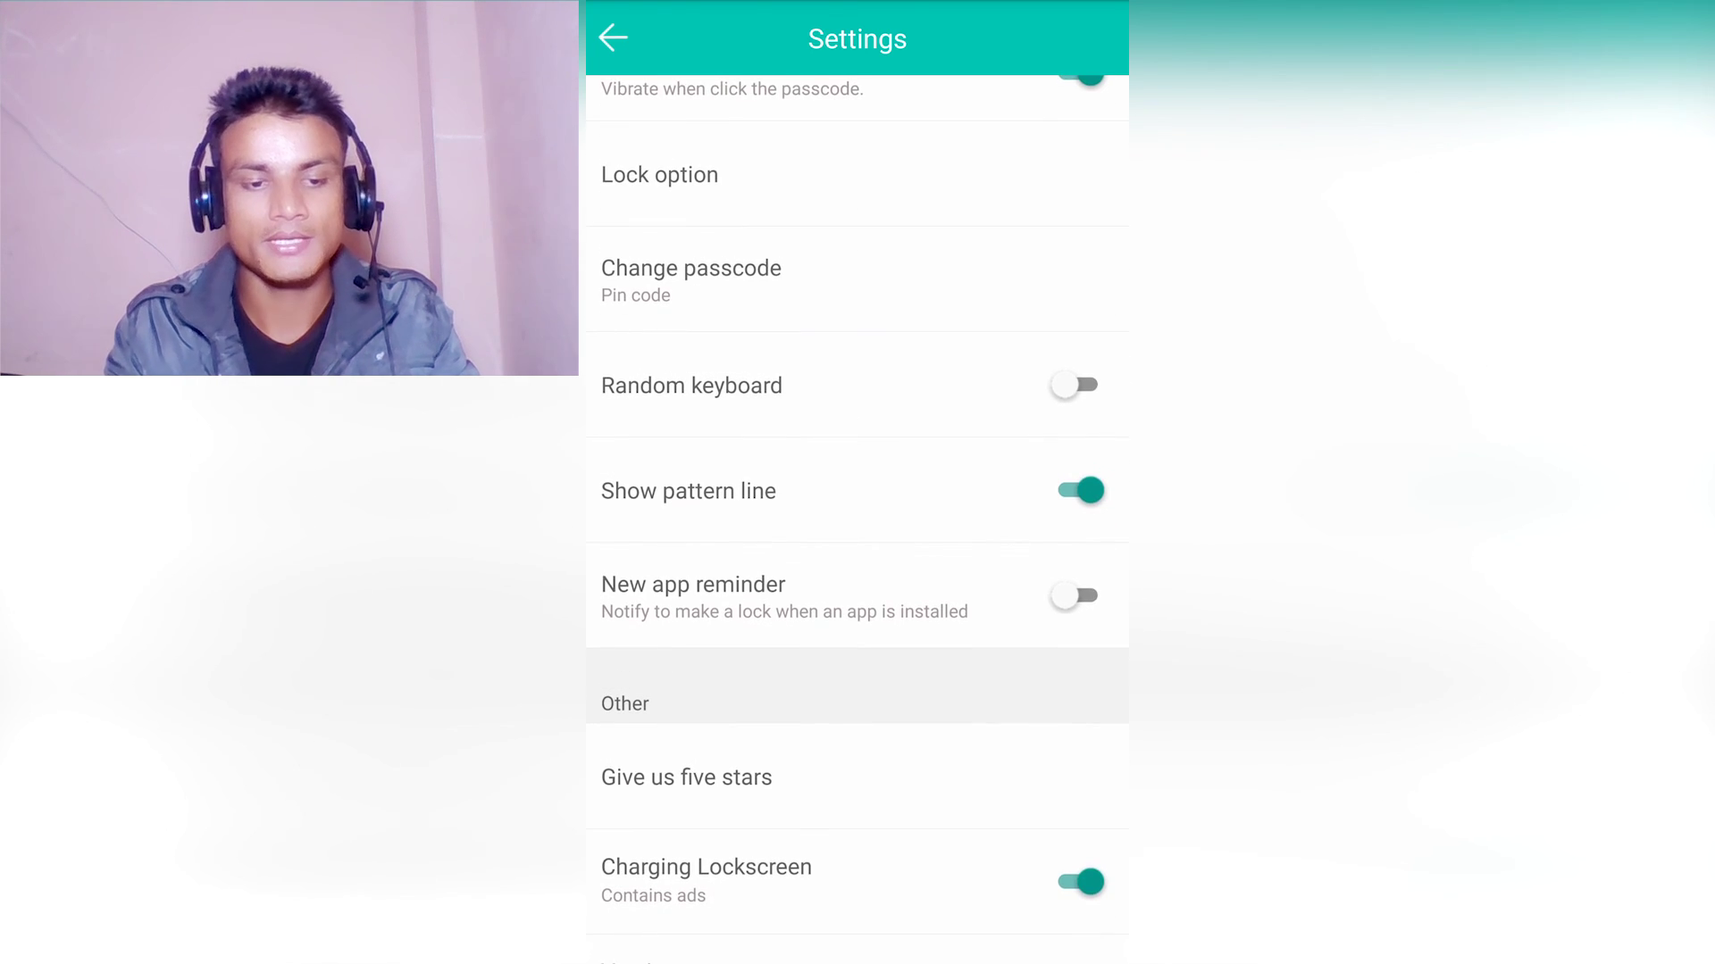
scroll(859, 516, down, 2)
scroll(857, 514, up, 5)
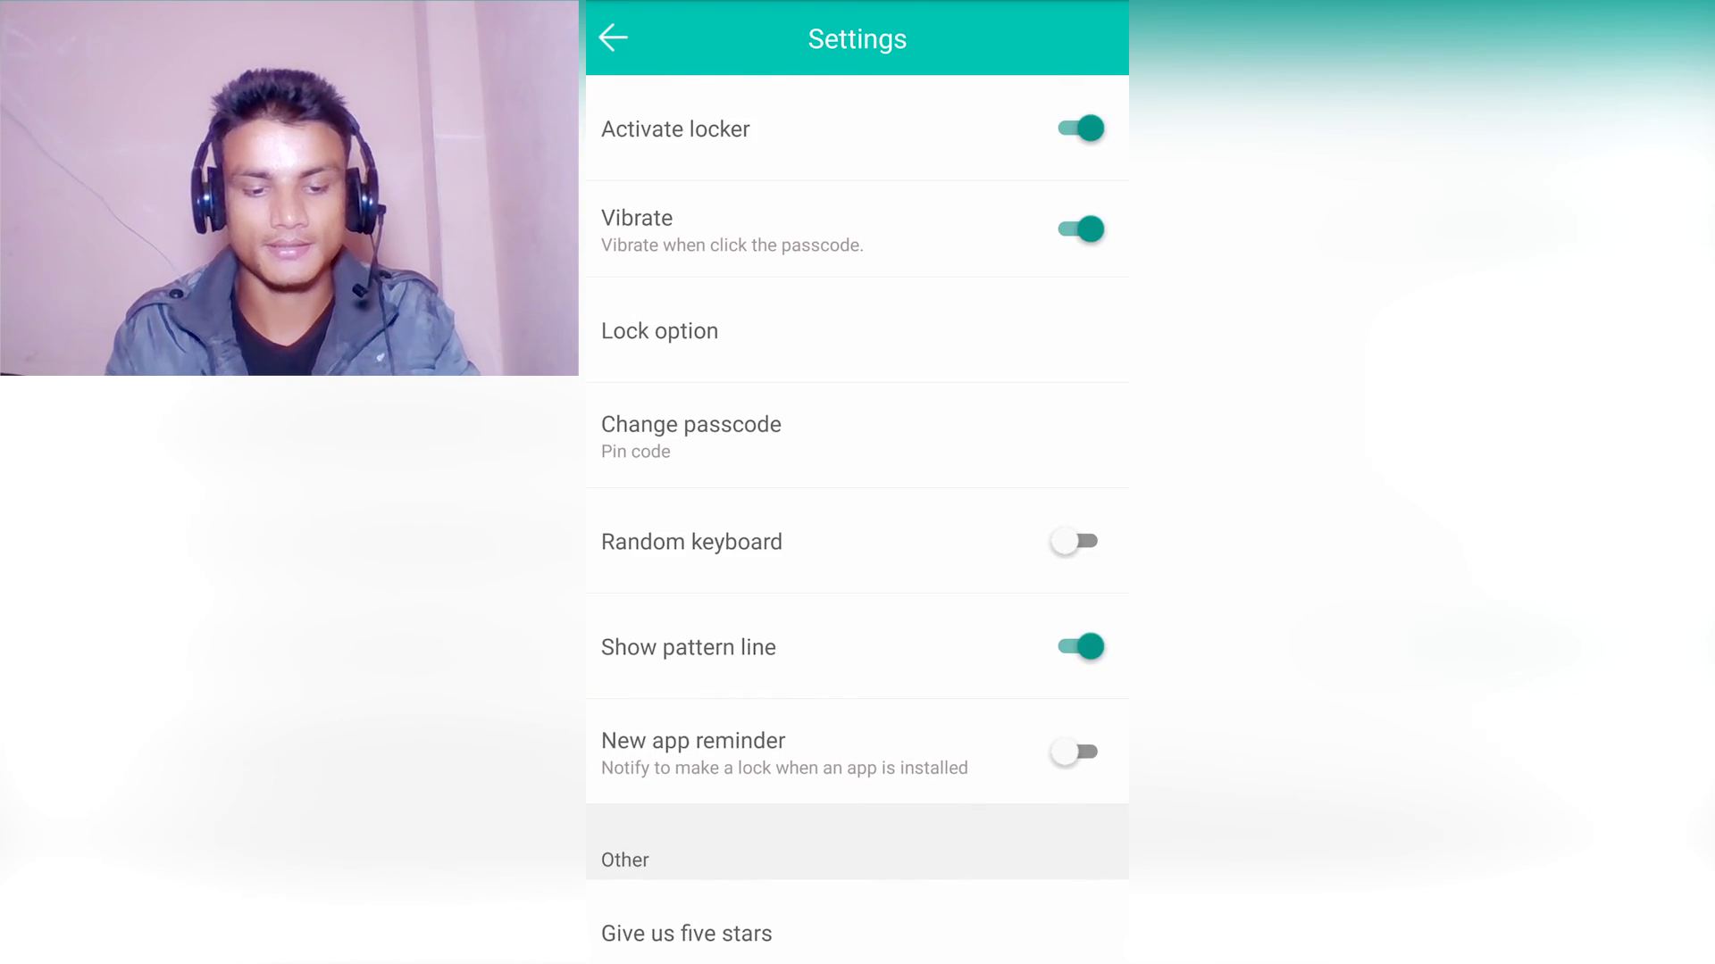
click(613, 38)
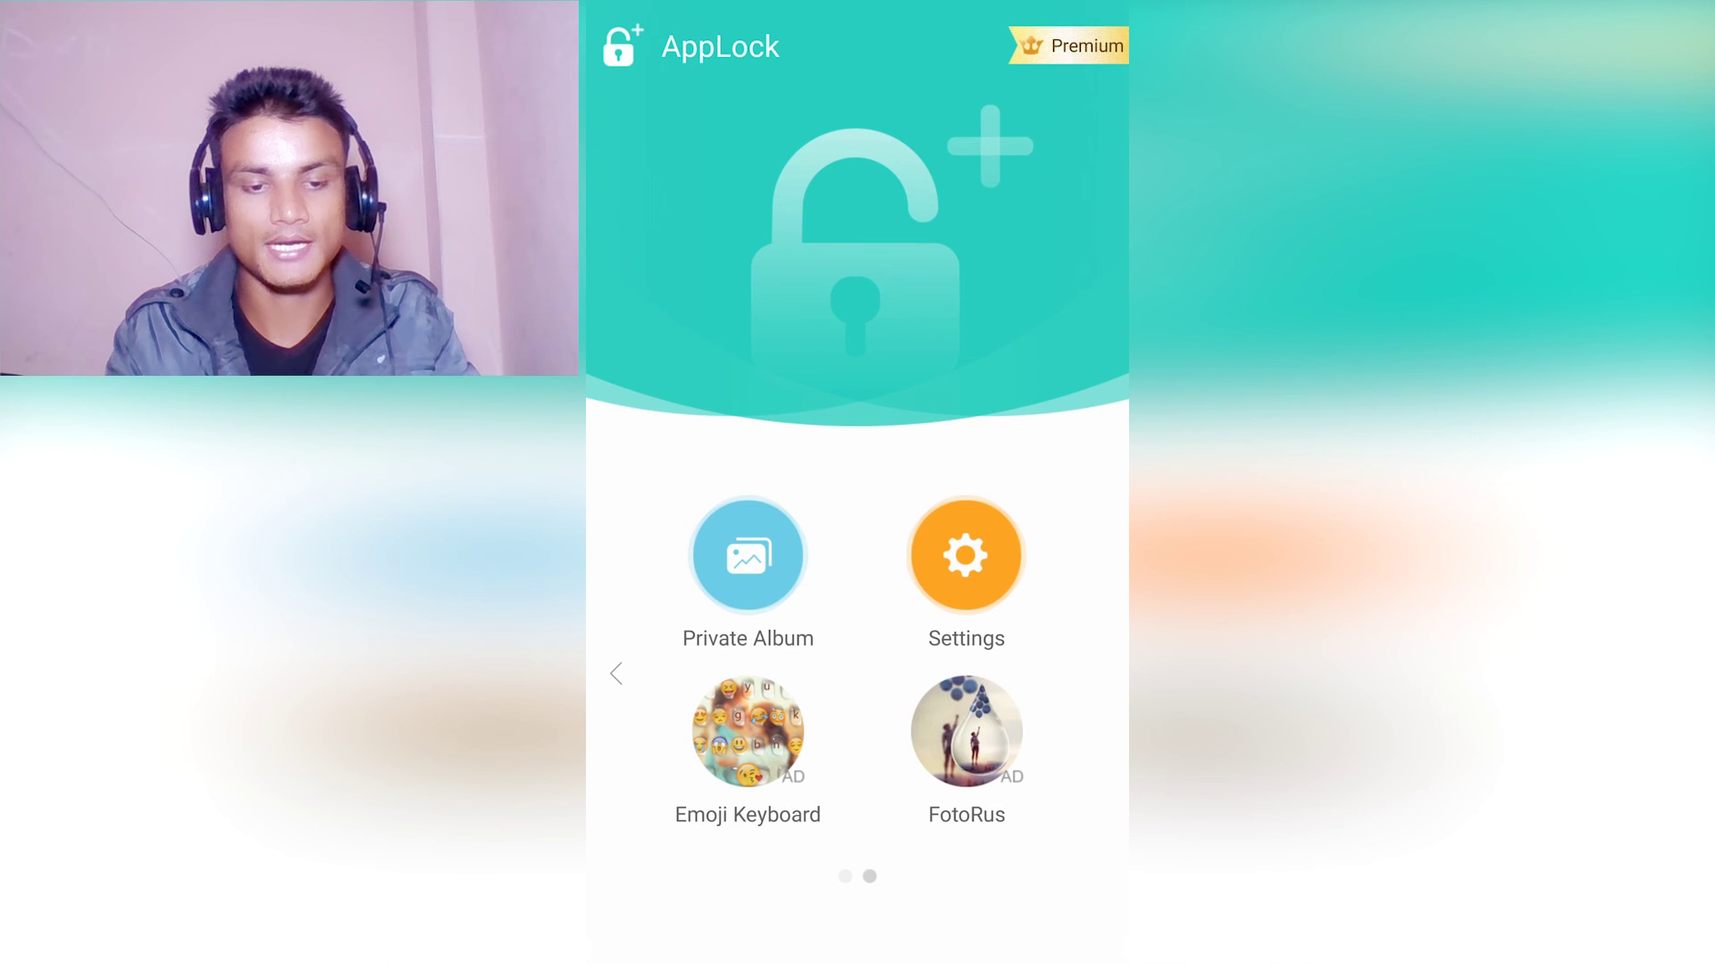
key(Escape)
key(Escape)
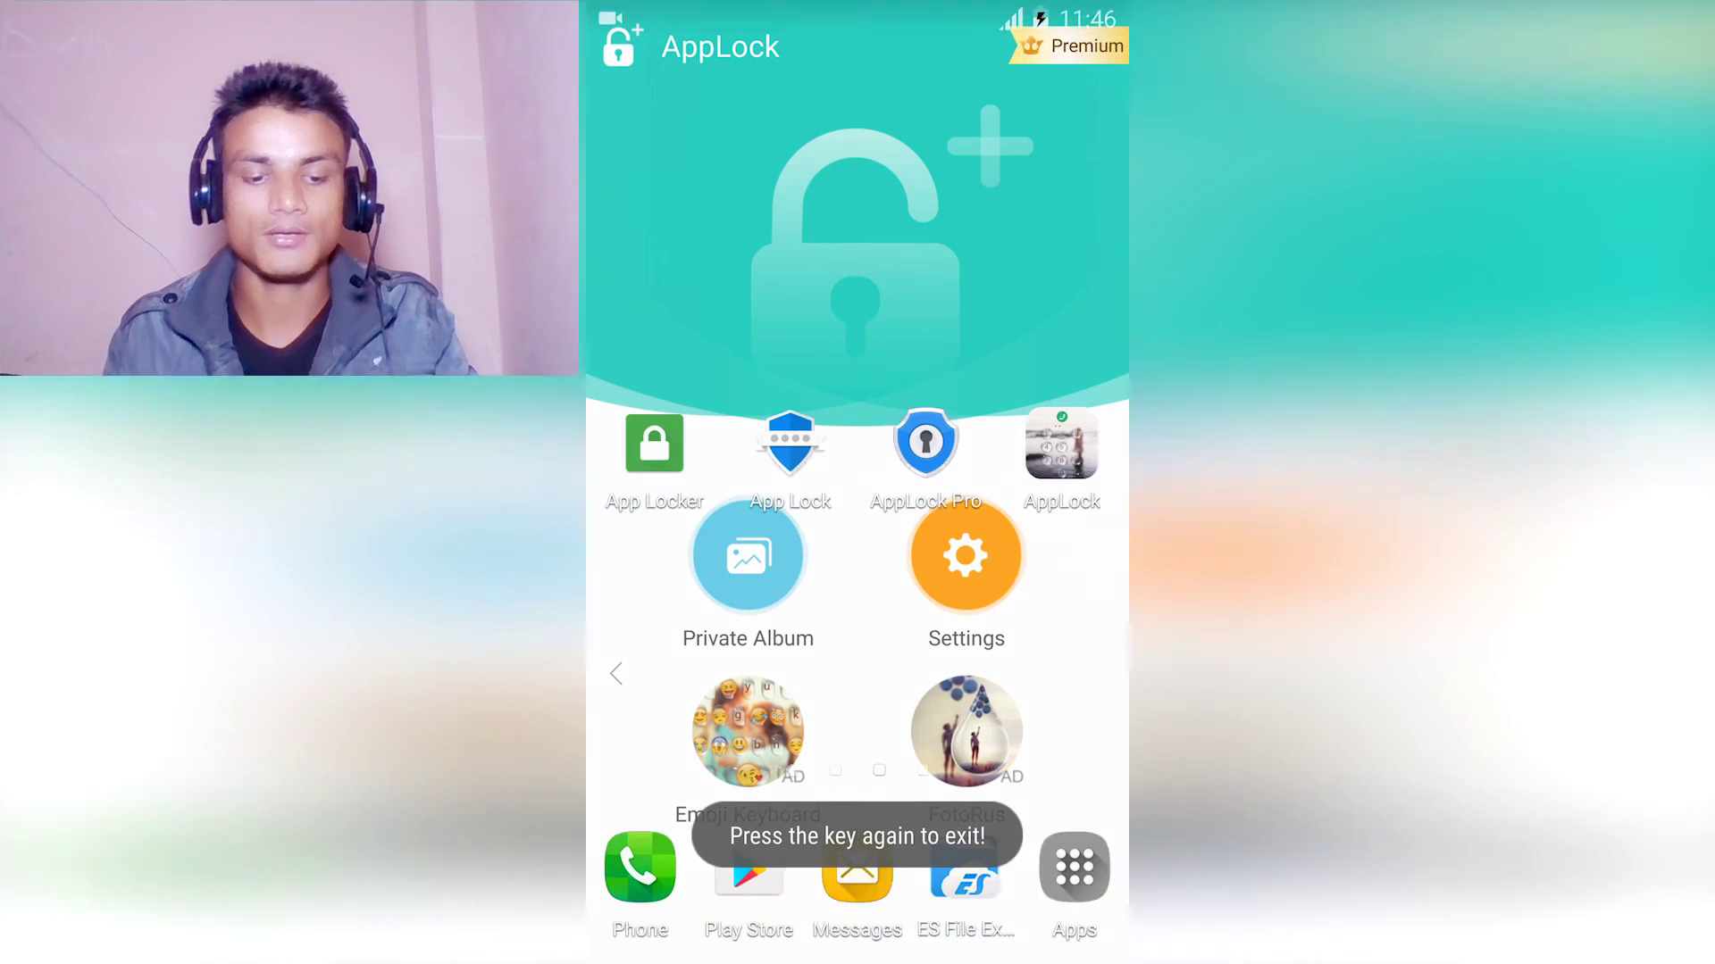